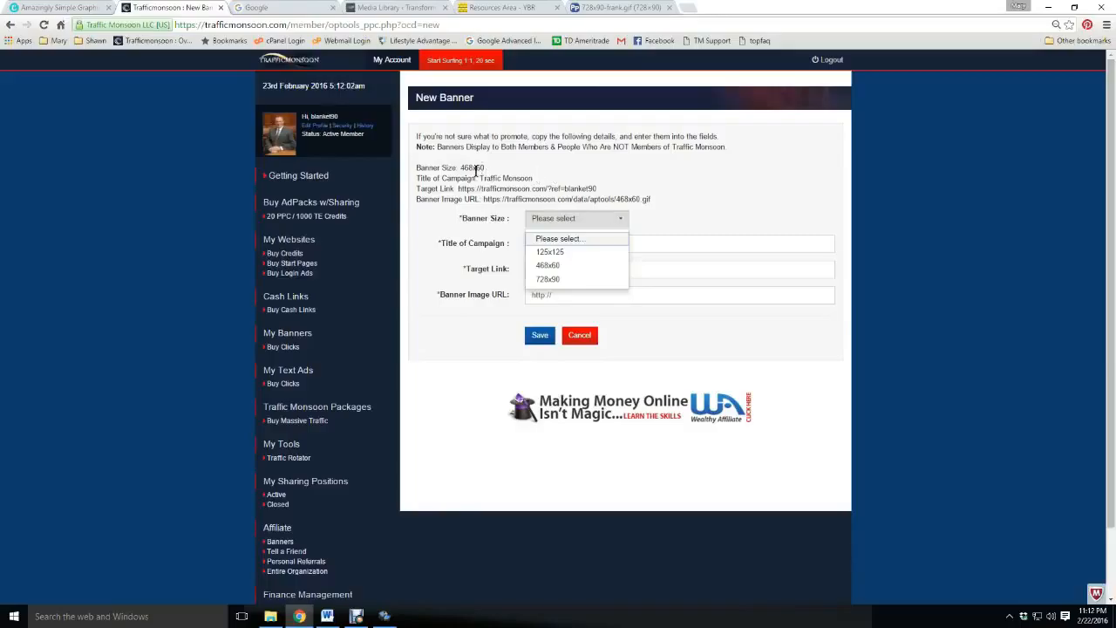
# Set the banner size to 468x60 and copy the suggested title Traffic Monsoon into the campaign title.
pyautogui.click(549, 265)
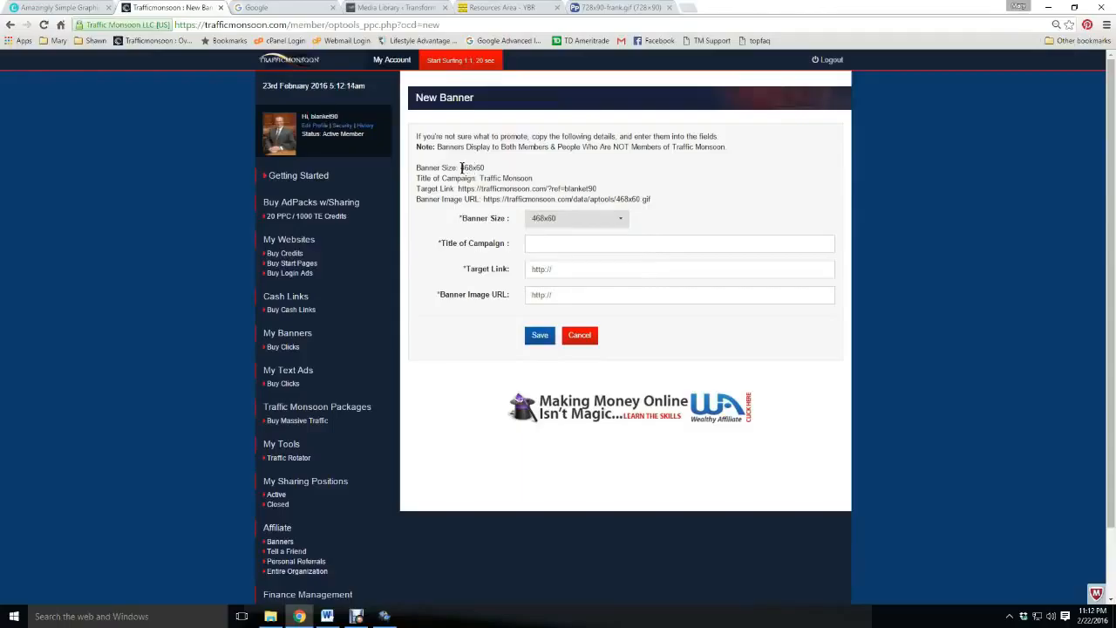
pyautogui.moveTo(479, 179); pyautogui.dragTo(533, 179)
pyautogui.rightClick(512, 182)
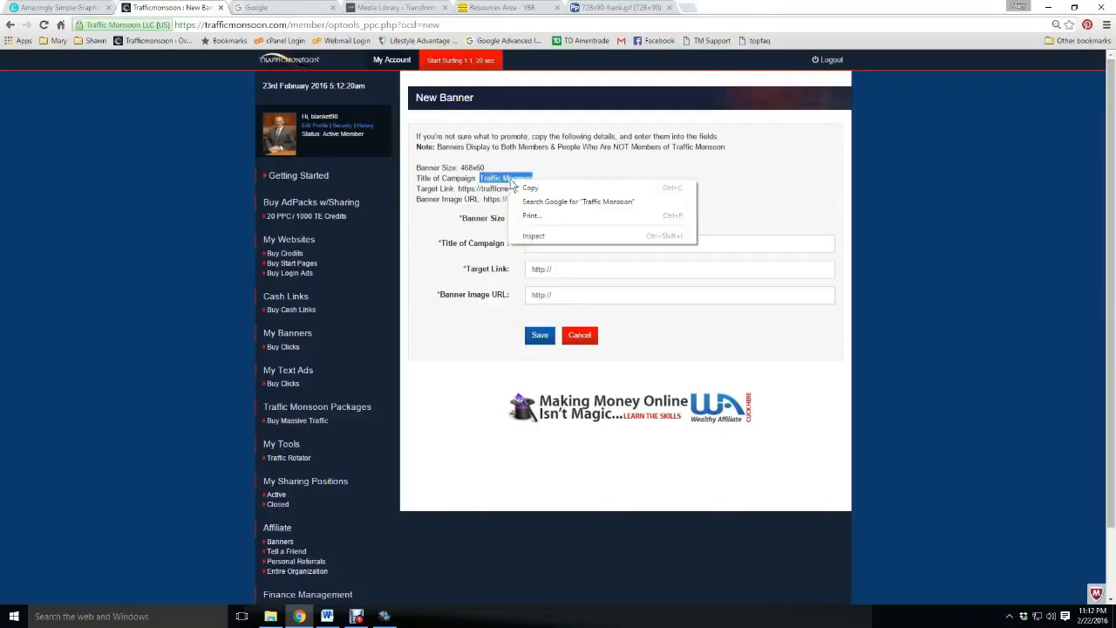
pyautogui.click(527, 188)
pyautogui.click(550, 242)
pyautogui.rightClick(550, 243)
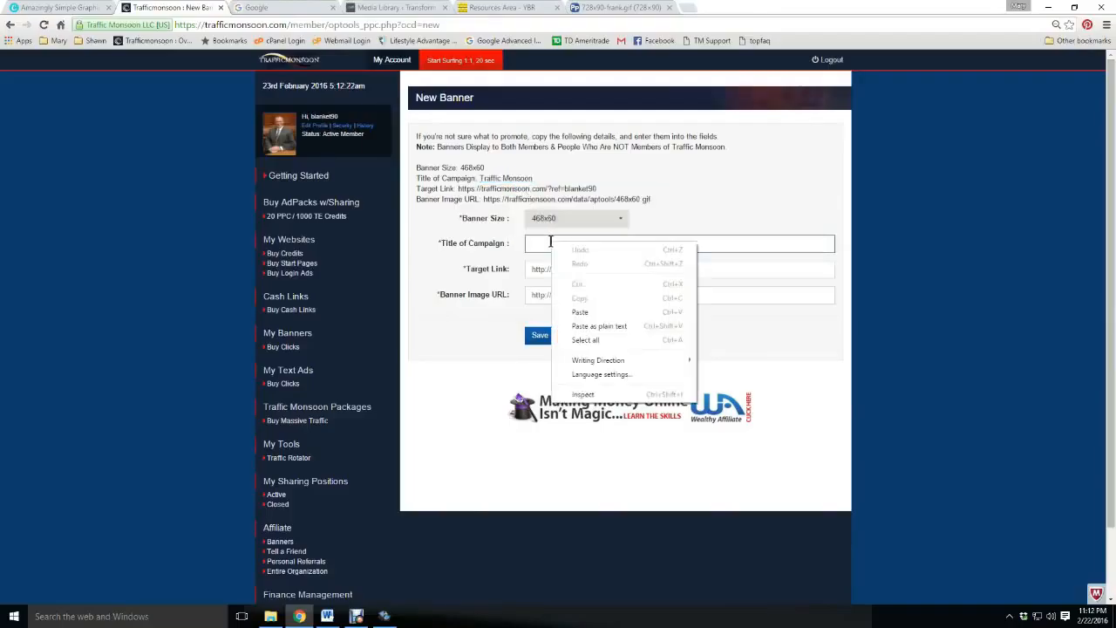
pyautogui.click(575, 310)
# Copy the suggested Traffic Monsoon referral link into the banner's target link.
pyautogui.click(430, 198)
pyautogui.moveTo(456, 189); pyautogui.dragTo(597, 188)
pyautogui.rightClick(597, 188)
pyautogui.click(597, 193)
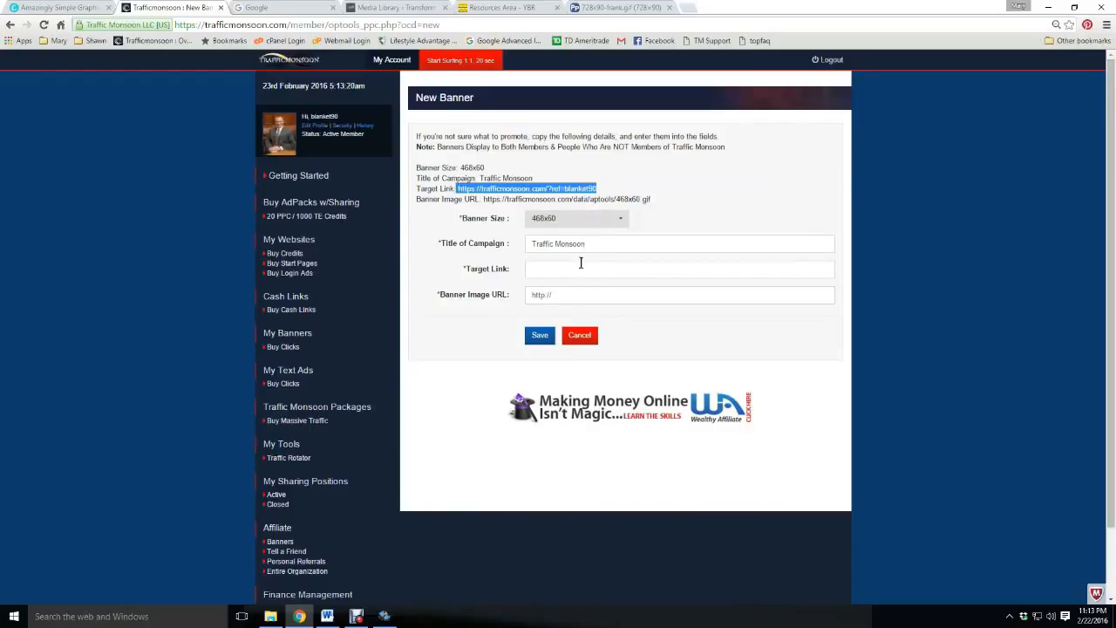
pyautogui.click(582, 270)
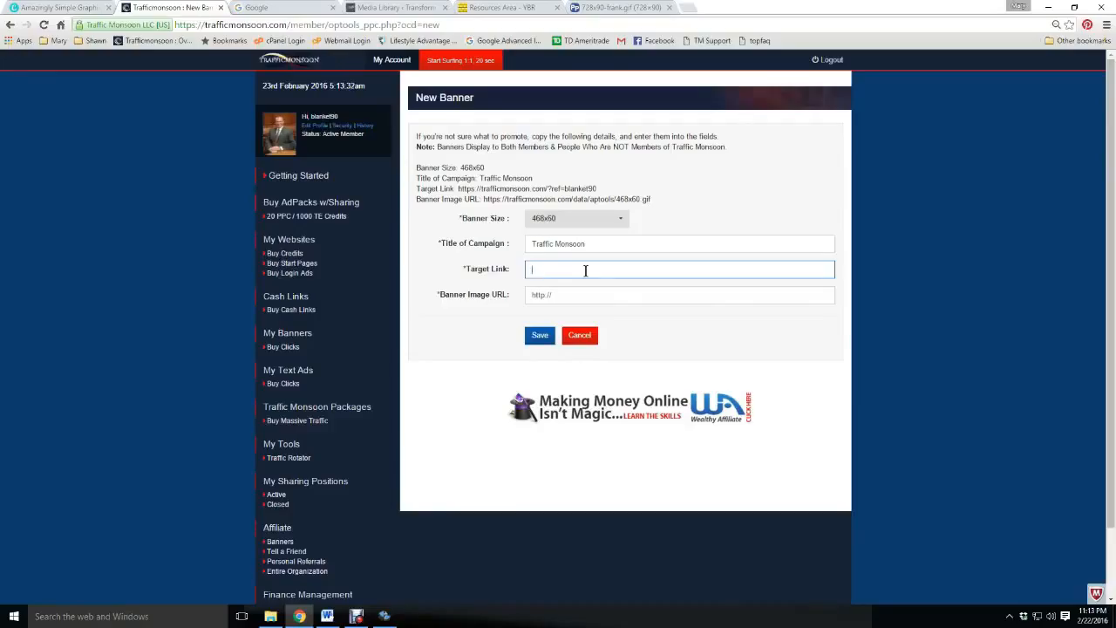
pyautogui.hotkey('ctrl', 'v')
# Load the copied referral link in a separate browser tab to check the page it leads to.
pyautogui.click(698, 11)
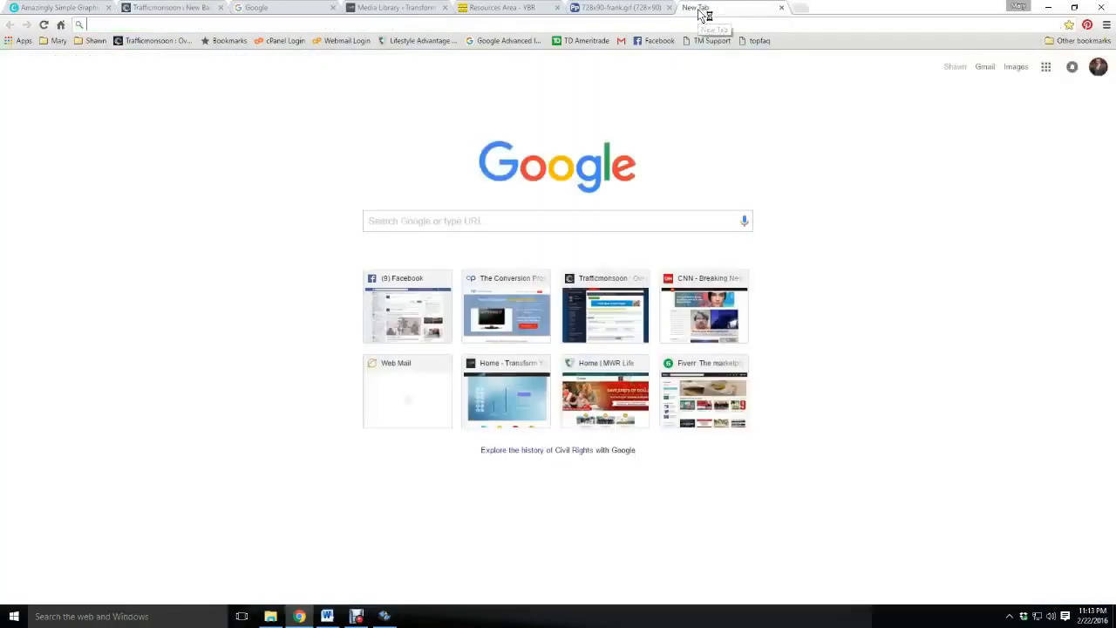
pyautogui.hotkey('ctrl', 'v')
pyautogui.press('Return')
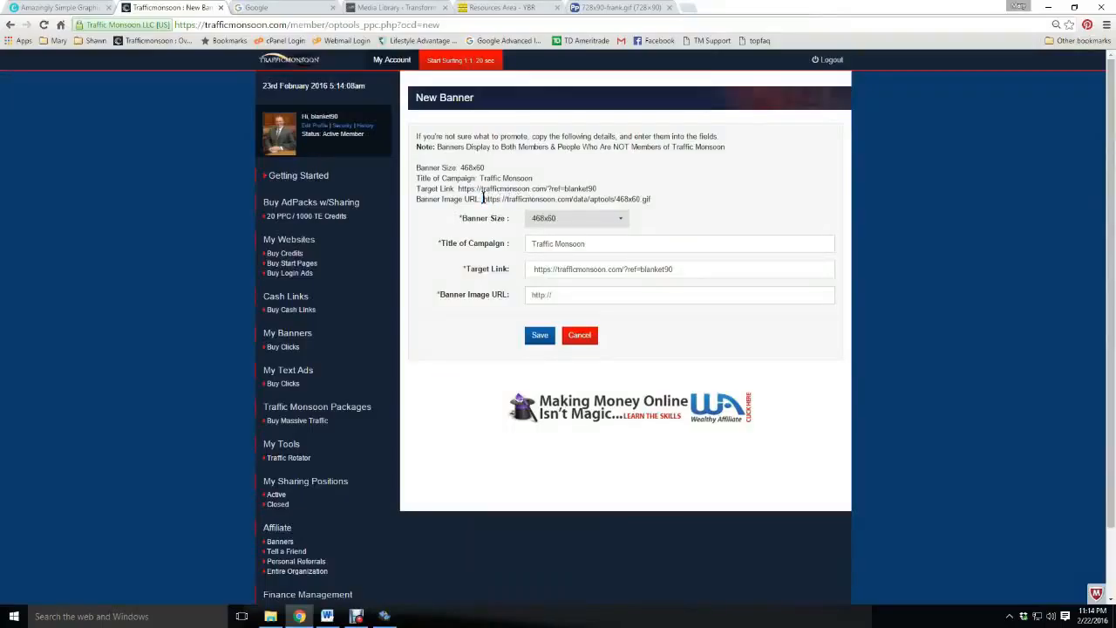
pyautogui.moveTo(485, 199); pyautogui.dragTo(636, 199)
pyautogui.moveTo(637, 199); pyautogui.dragTo(652, 198)
pyautogui.moveTo(481, 199); pyautogui.dragTo(636, 194)
pyautogui.rightClick(636, 195)
pyautogui.click(650, 202)
pyautogui.click(613, 294)
pyautogui.hotkey('ctrl', 'v')
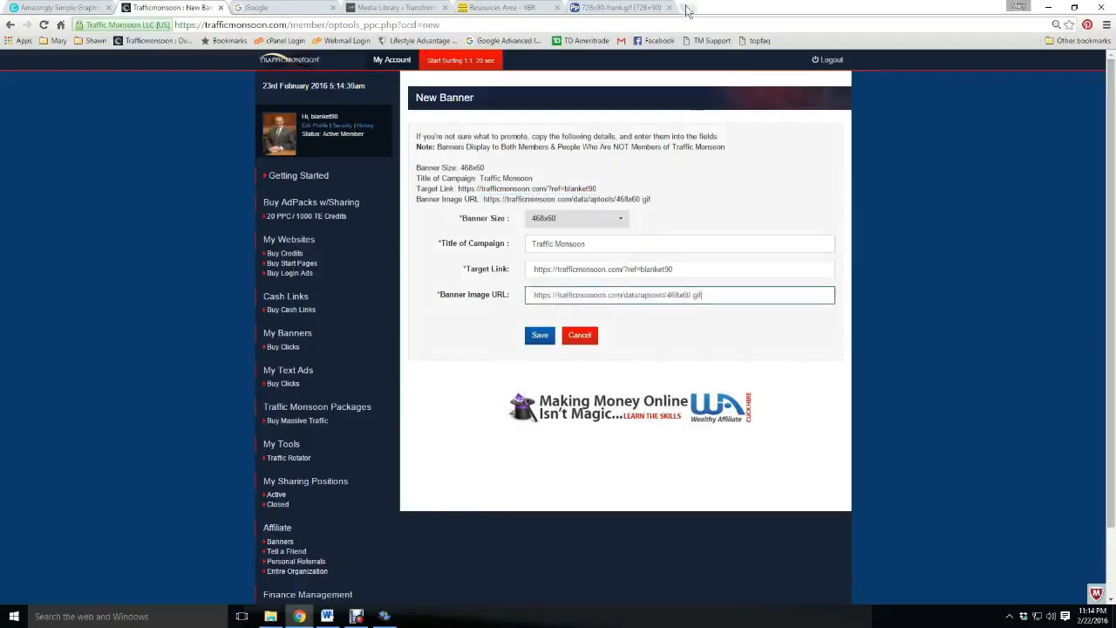
# Preview the 468x60.gif banner image in a separate browser tab and close that tab.
pyautogui.click(687, 9)
pyautogui.hotkey('ctrl', 'v')
pyautogui.press('Return')
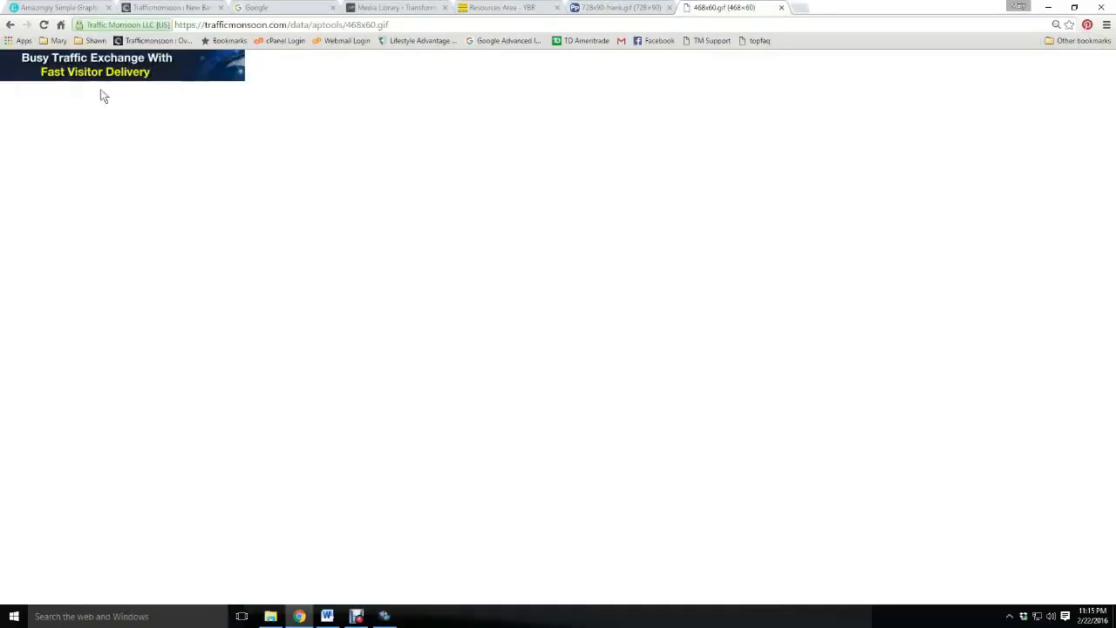
pyautogui.click(781, 8)
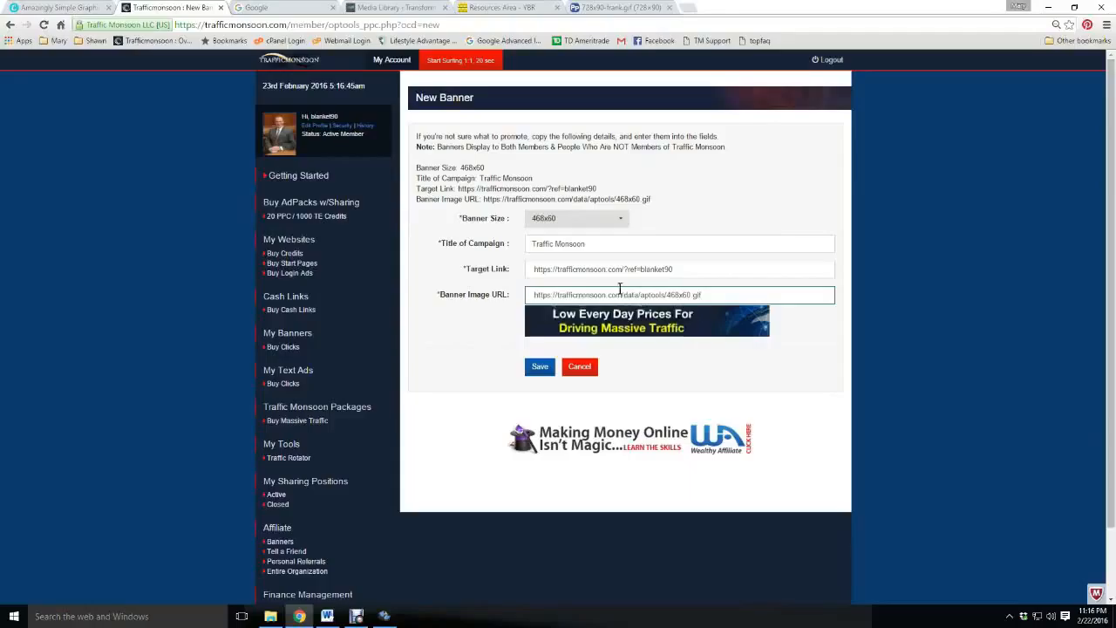
# Copy the image address of 728x90-frank.gif and replace the banner image URL in the New Banner form with it.
pyautogui.click(620, 7)
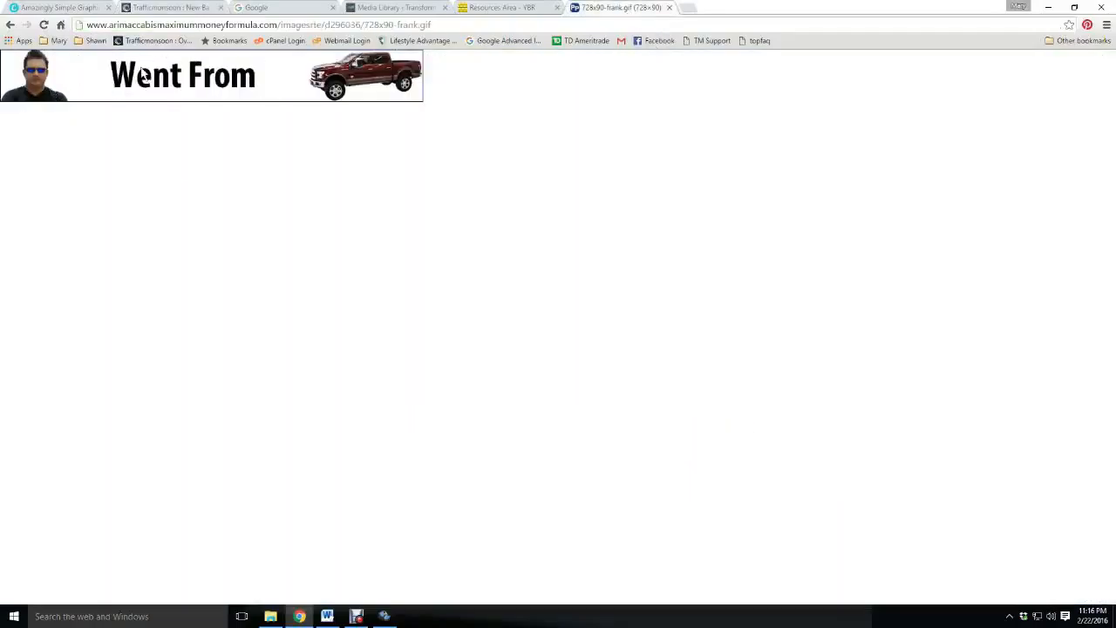
pyautogui.rightClick(294, 71)
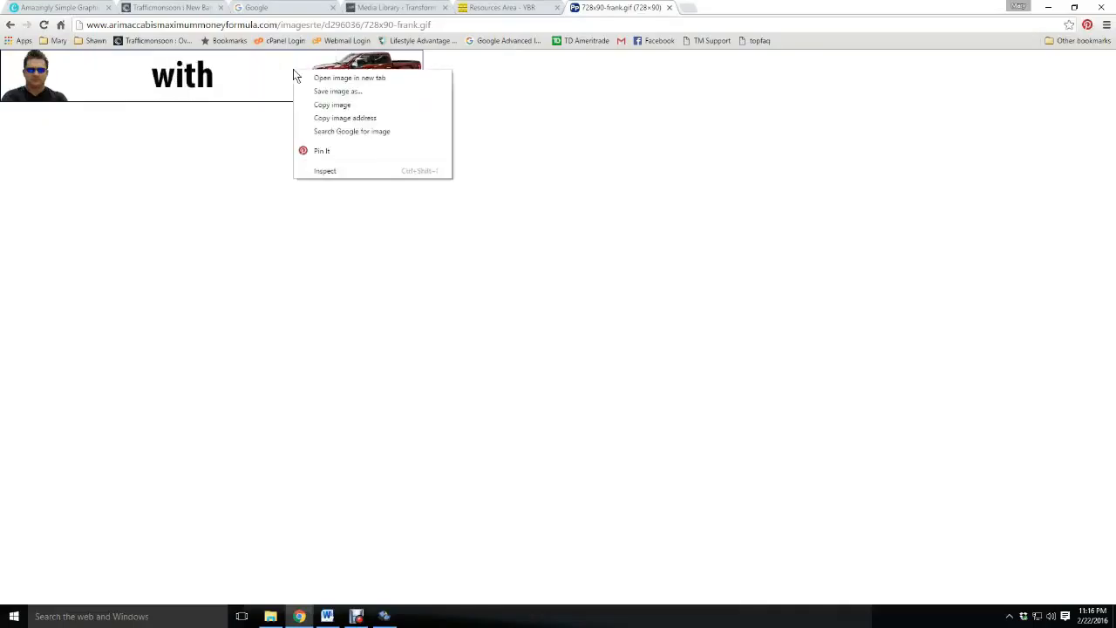
pyautogui.click(319, 118)
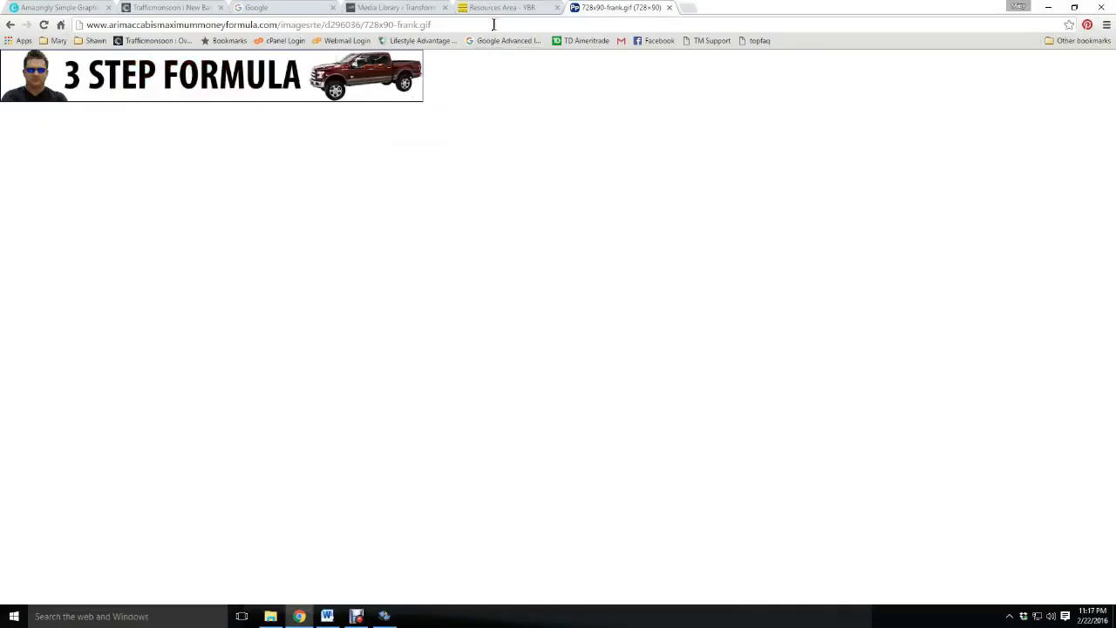
pyautogui.click(178, 8)
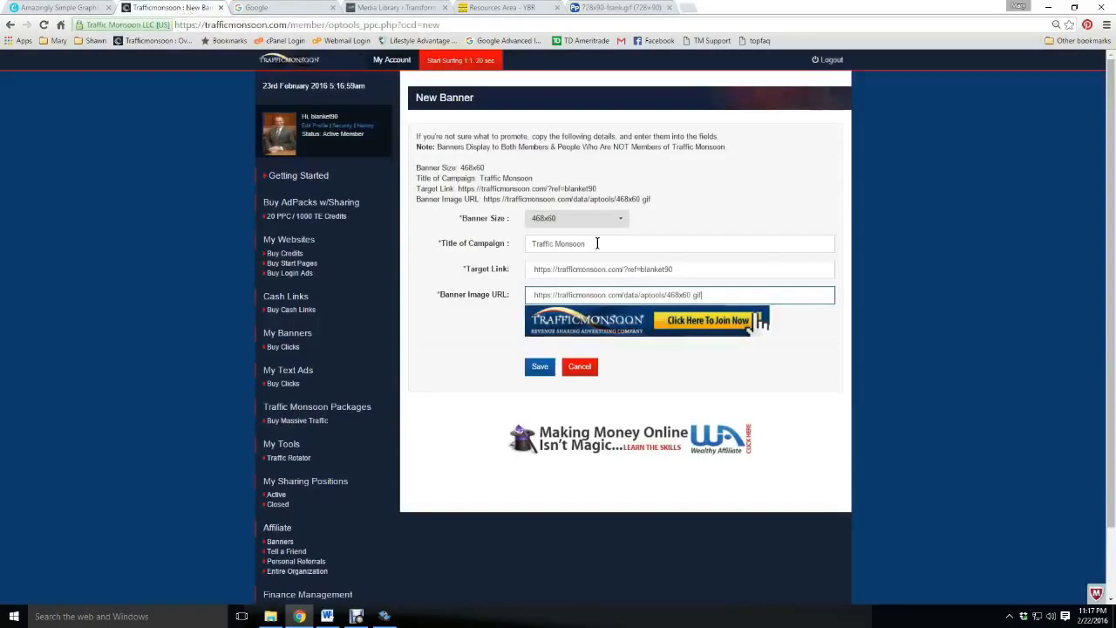
pyautogui.click(686, 268)
pyautogui.moveTo(708, 294); pyautogui.dragTo(425, 289)
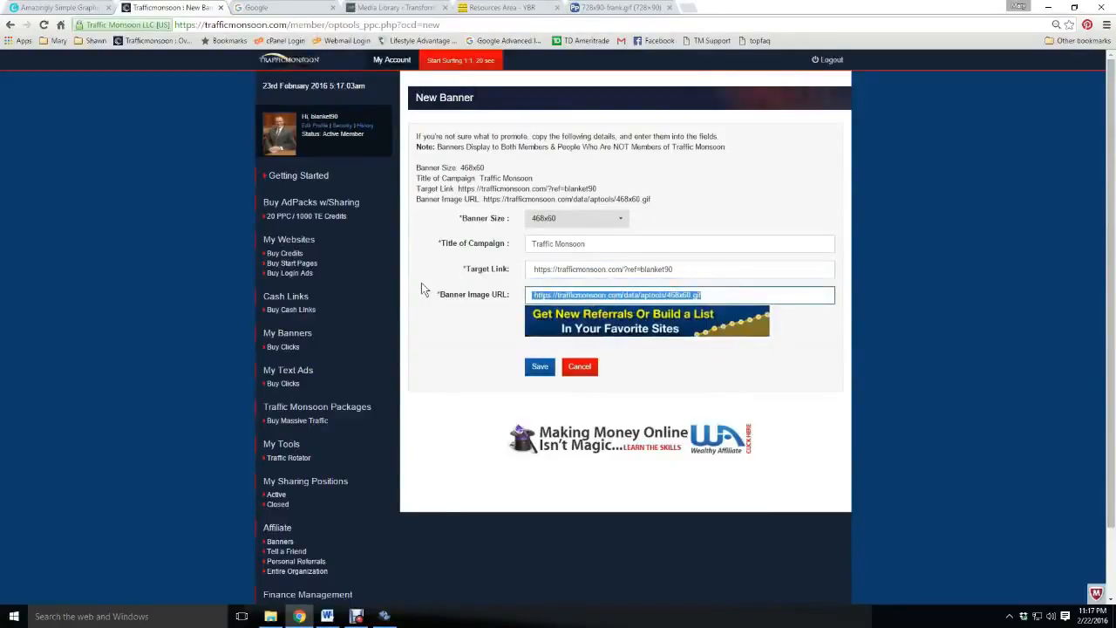
pyautogui.hotkey('ctrl', 'v')
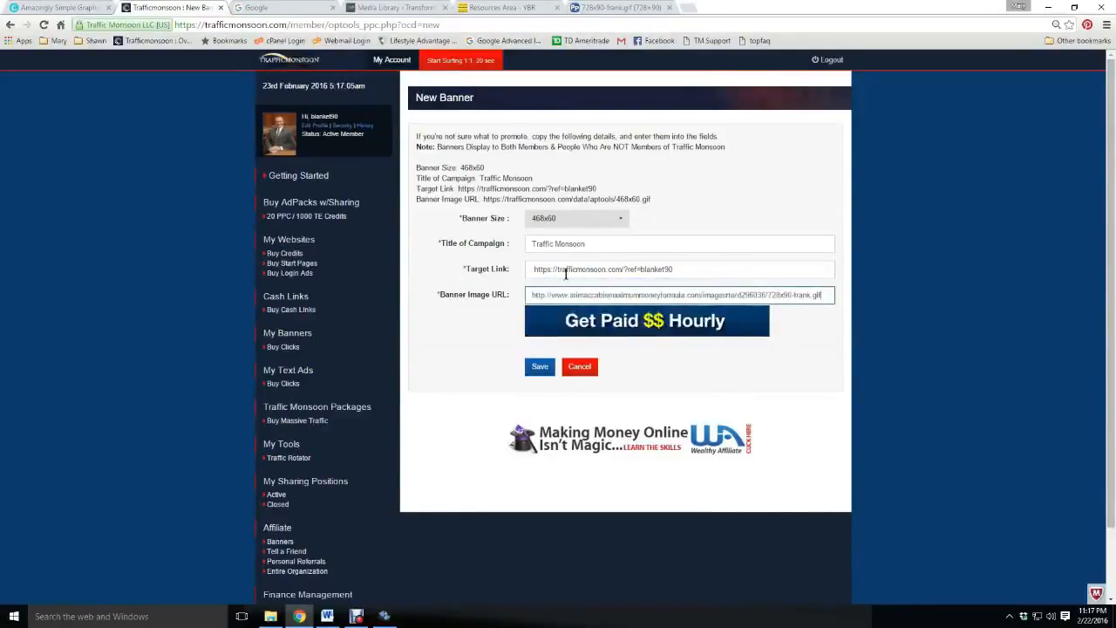
# Replace the target link with the saved followthepath2 landing page address and set the campaign title to "Now landing page".
pyautogui.click(710, 268)
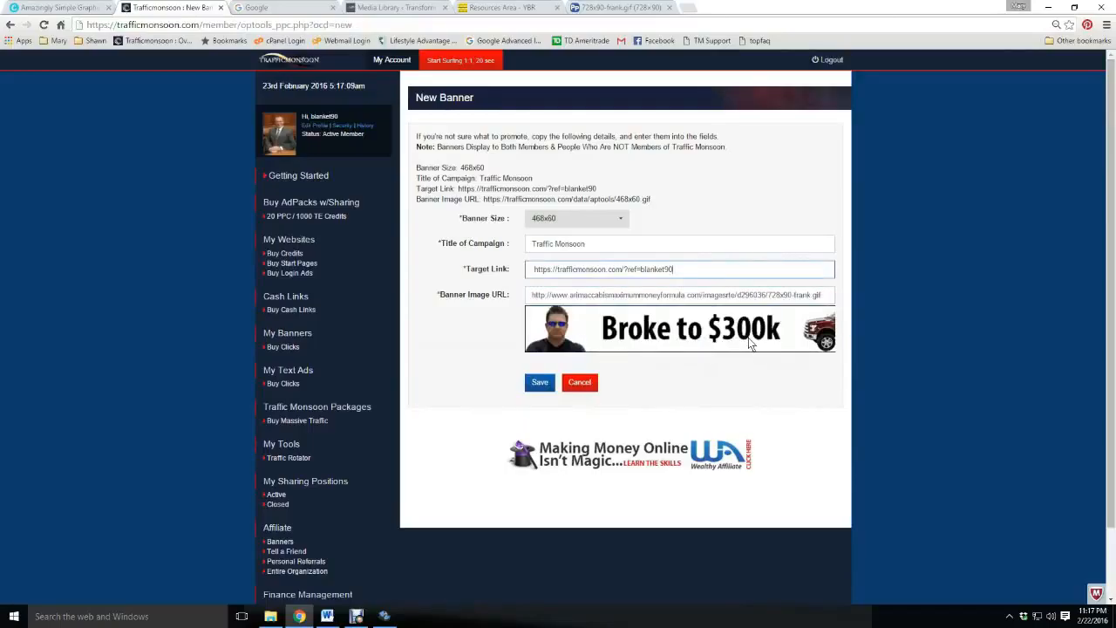
pyautogui.doubleClick(656, 269)
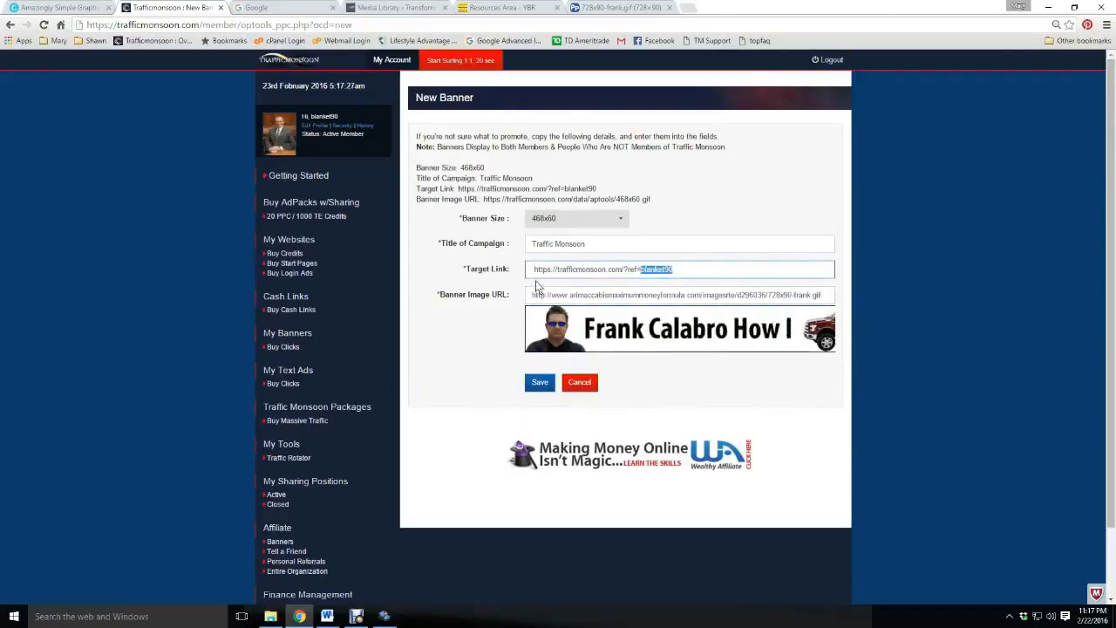
pyautogui.click(685, 269)
pyautogui.moveTo(686, 270); pyautogui.dragTo(517, 279)
pyautogui.press('BackSpace')
pyautogui.write('www')
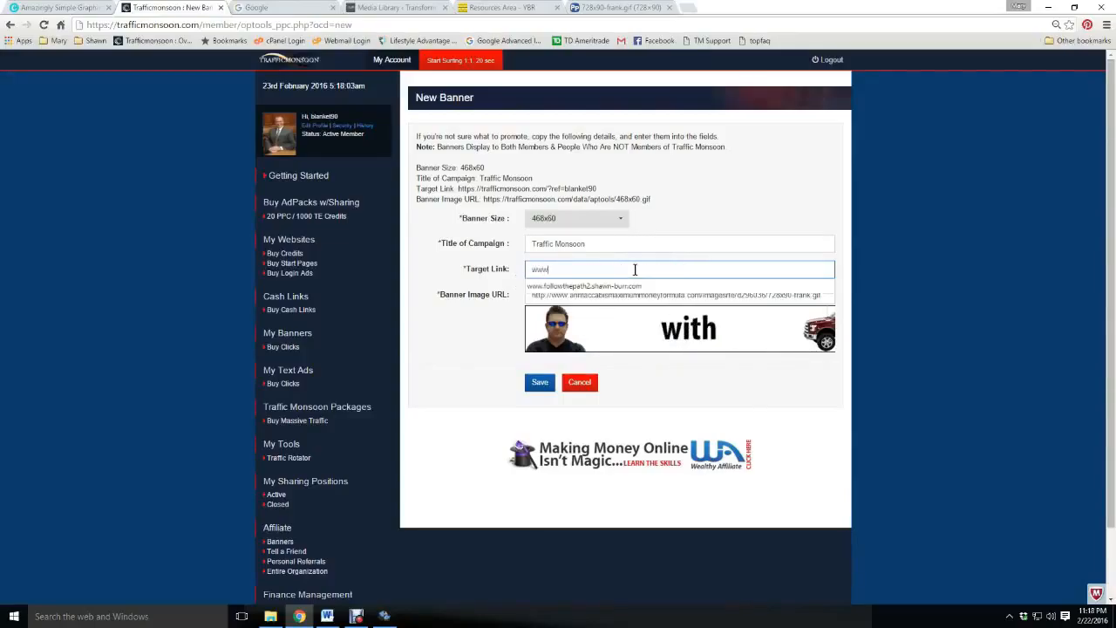
pyautogui.press('Down')
pyautogui.press('Return')
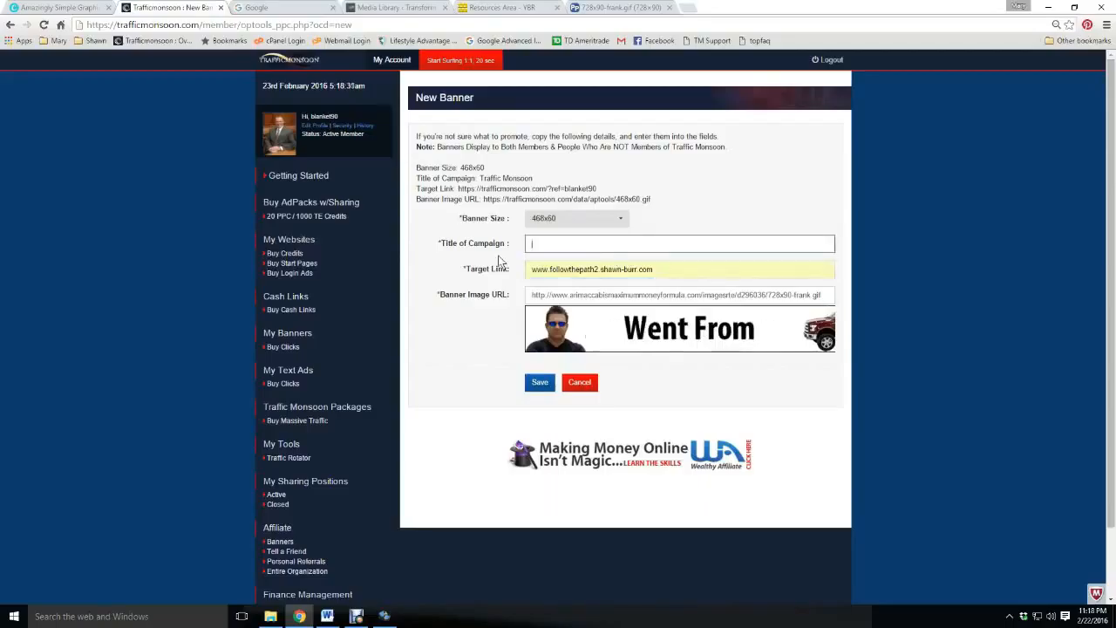
pyautogui.write('Now')
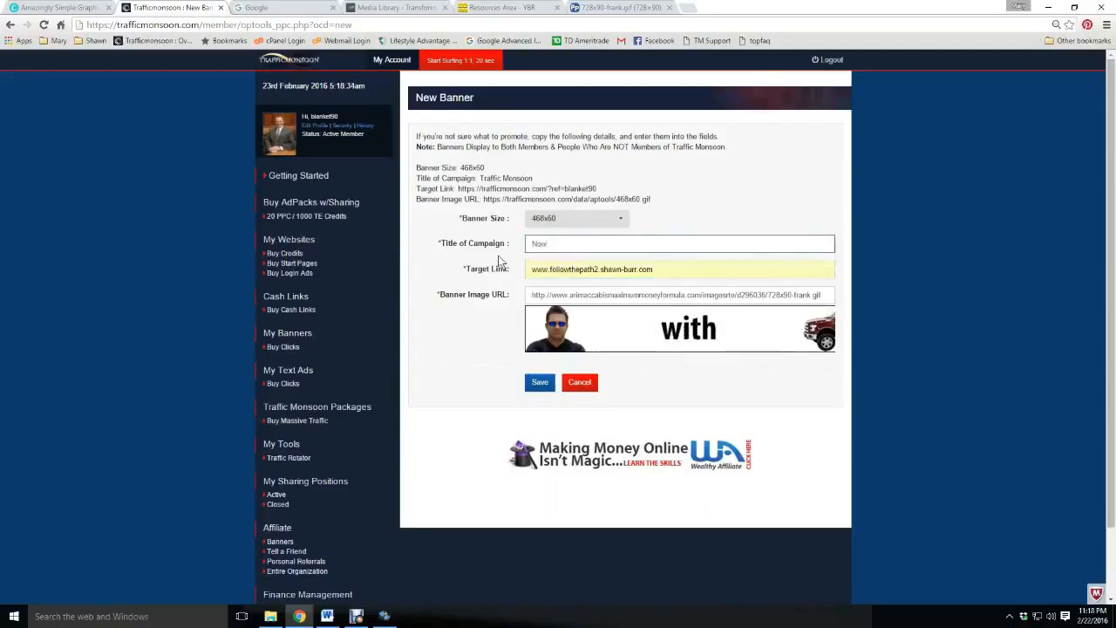
pyautogui.write(' landing page')
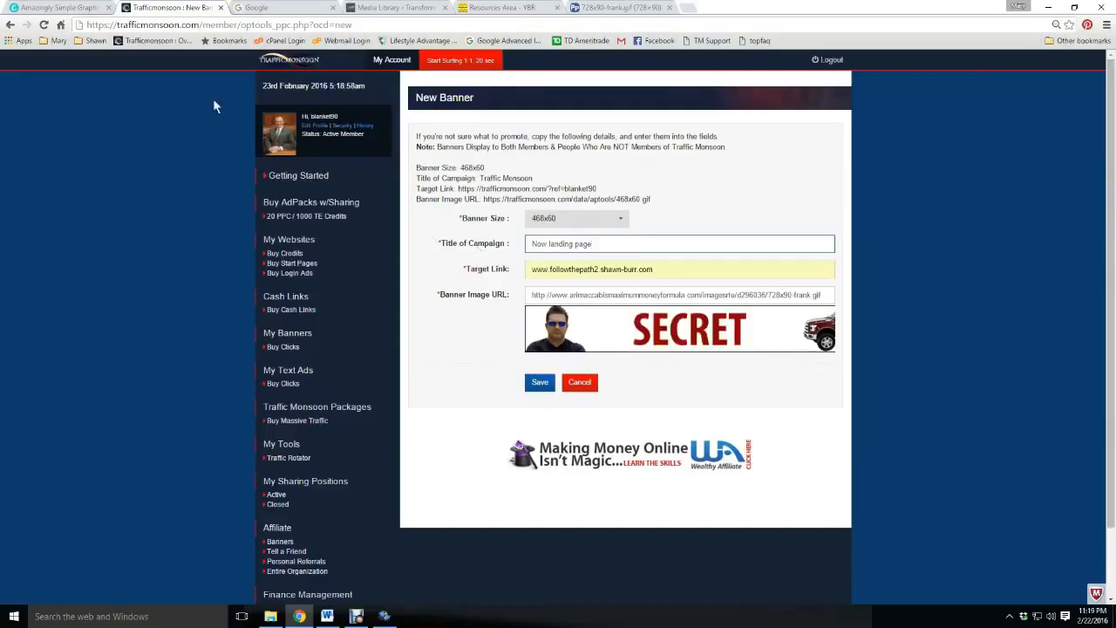
# Switch to Canva, sign in with the Google account and open the custom dimensions entry for a new design.
pyautogui.click(82, 8)
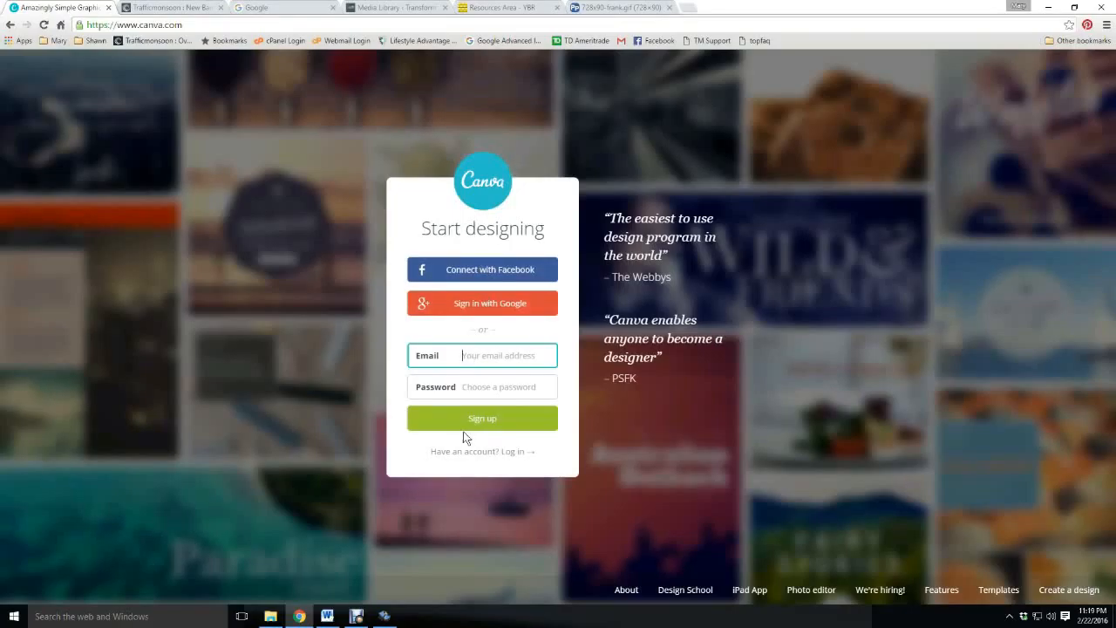
pyautogui.click(469, 314)
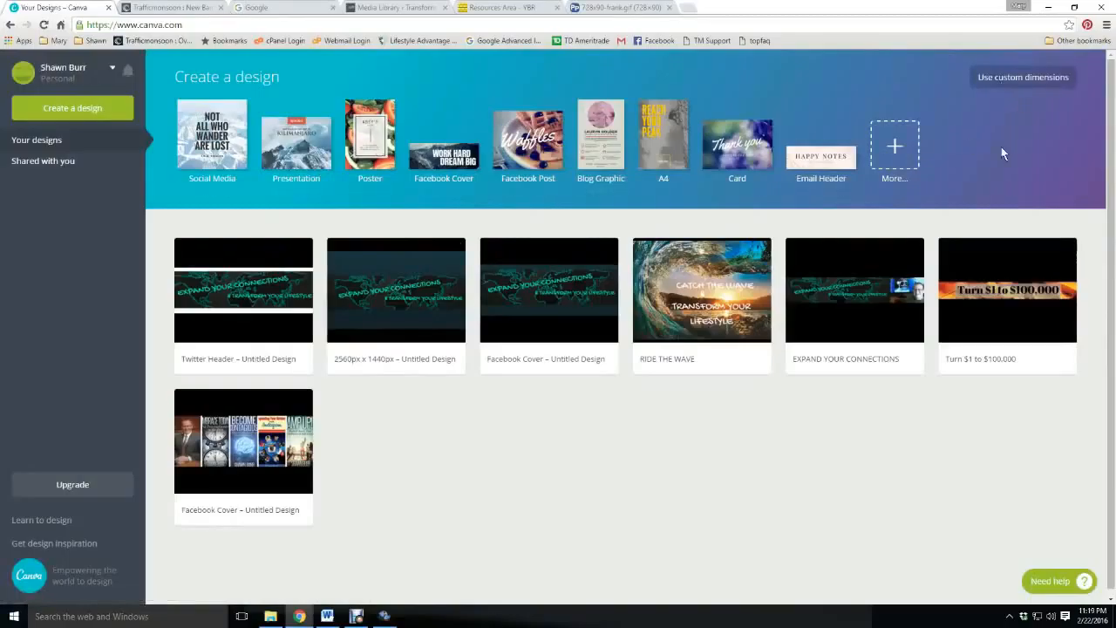
pyautogui.click(898, 150)
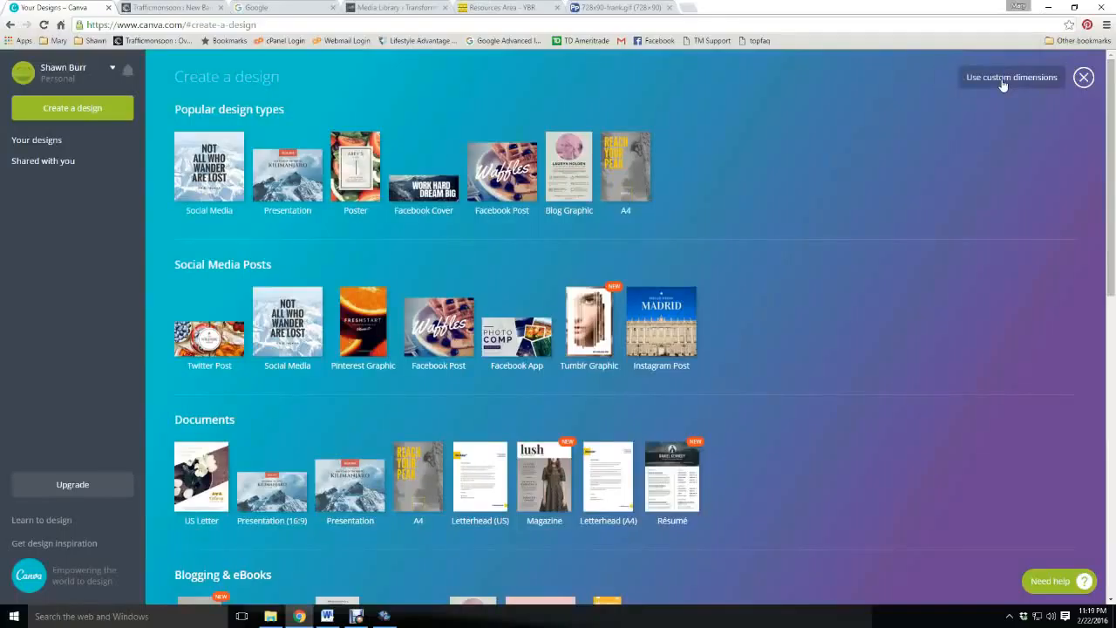
pyautogui.press('Escape')
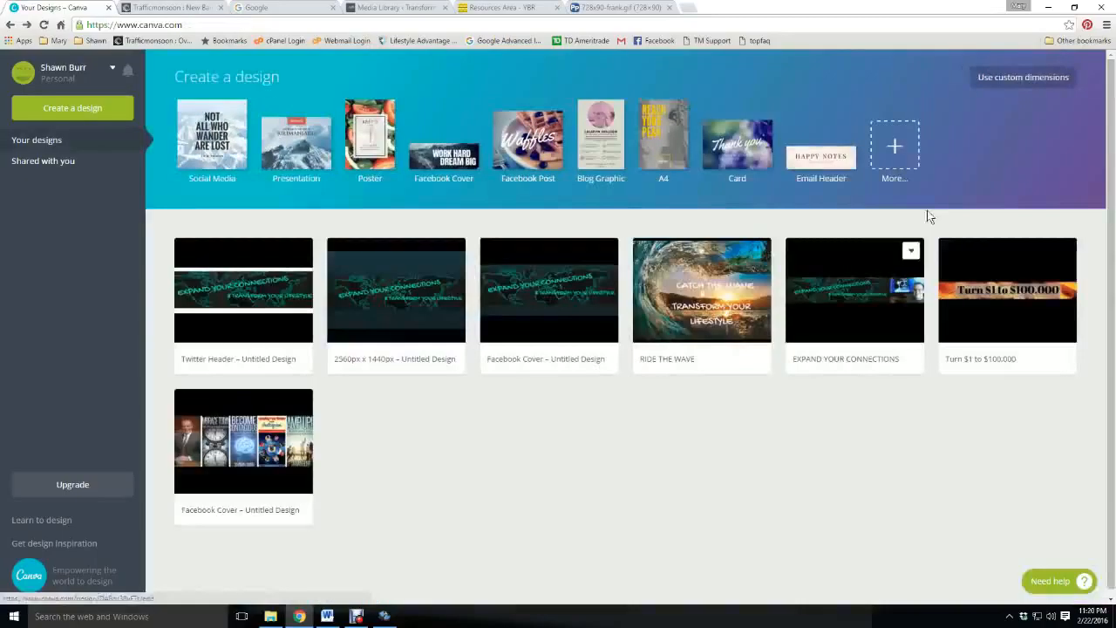
pyautogui.click(1011, 81)
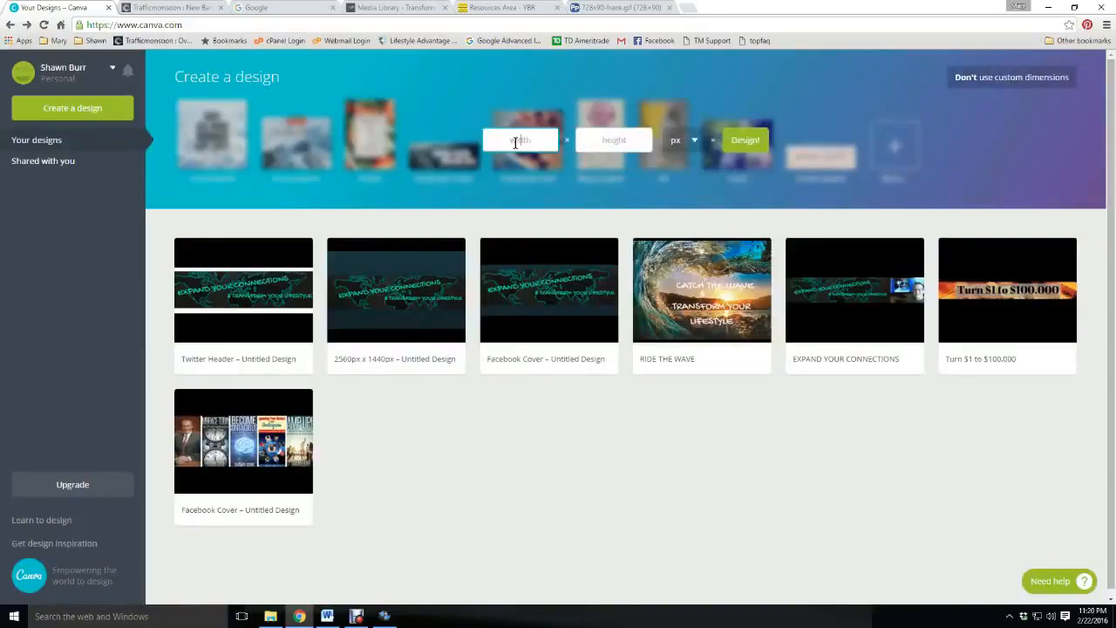
# Return to the Traffic Monsoon banner form, set the banner size to 728x90 and close the 728x90-frank.gif page.
pyautogui.click(170, 8)
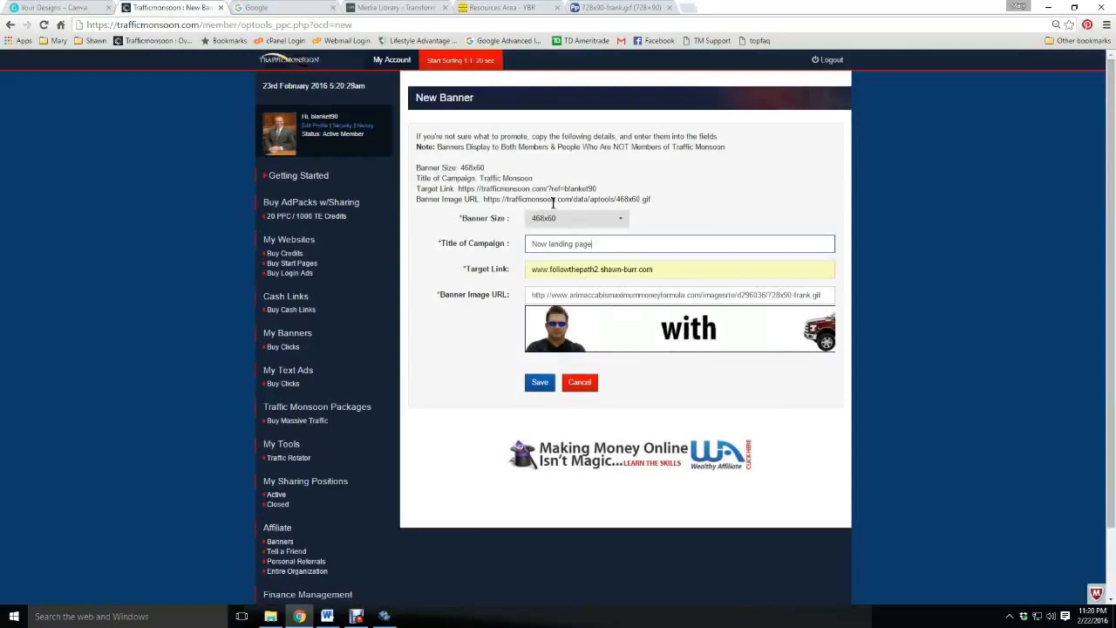
pyautogui.click(617, 219)
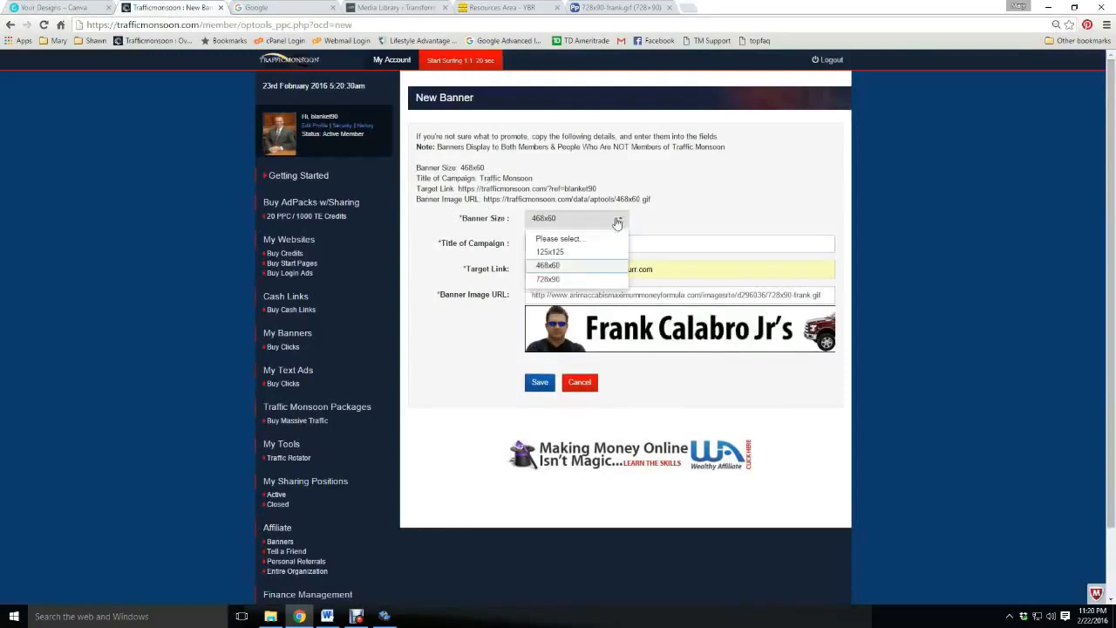
pyautogui.click(567, 280)
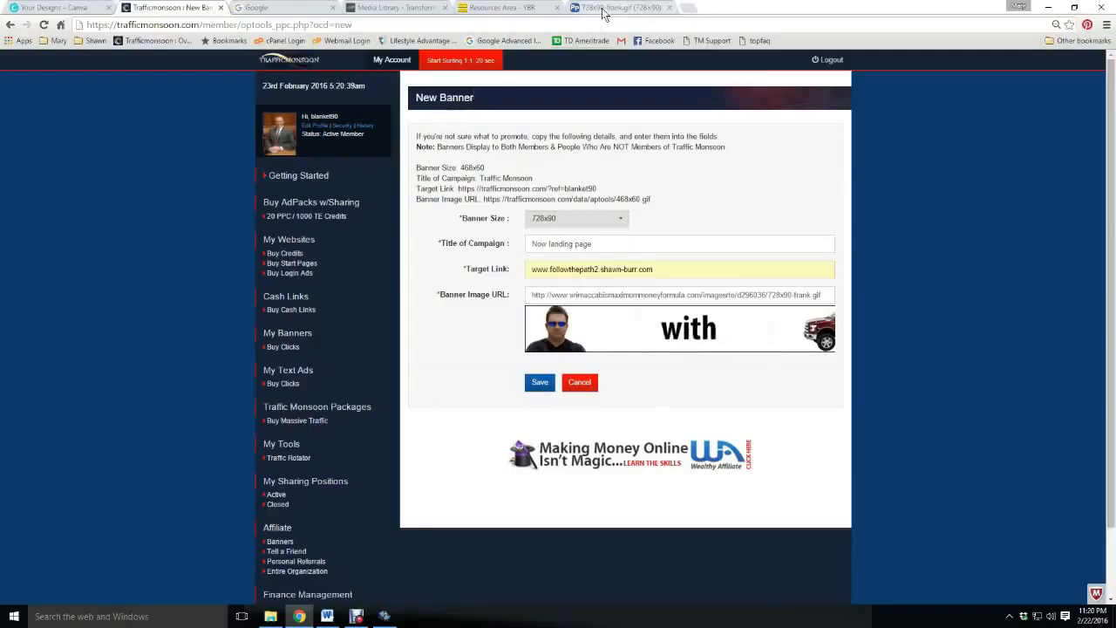
pyautogui.click(669, 7)
# Switch to Canva and create a custom design 728 px wide and 90 px high.
pyautogui.click(44, 8)
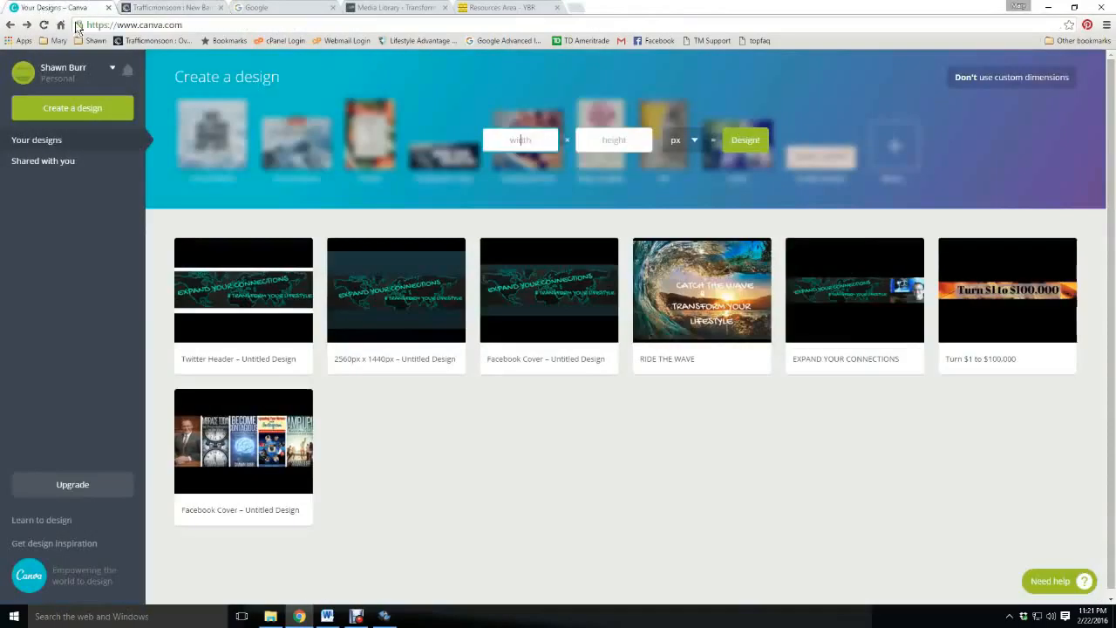
pyautogui.write('728')
pyautogui.click(616, 139)
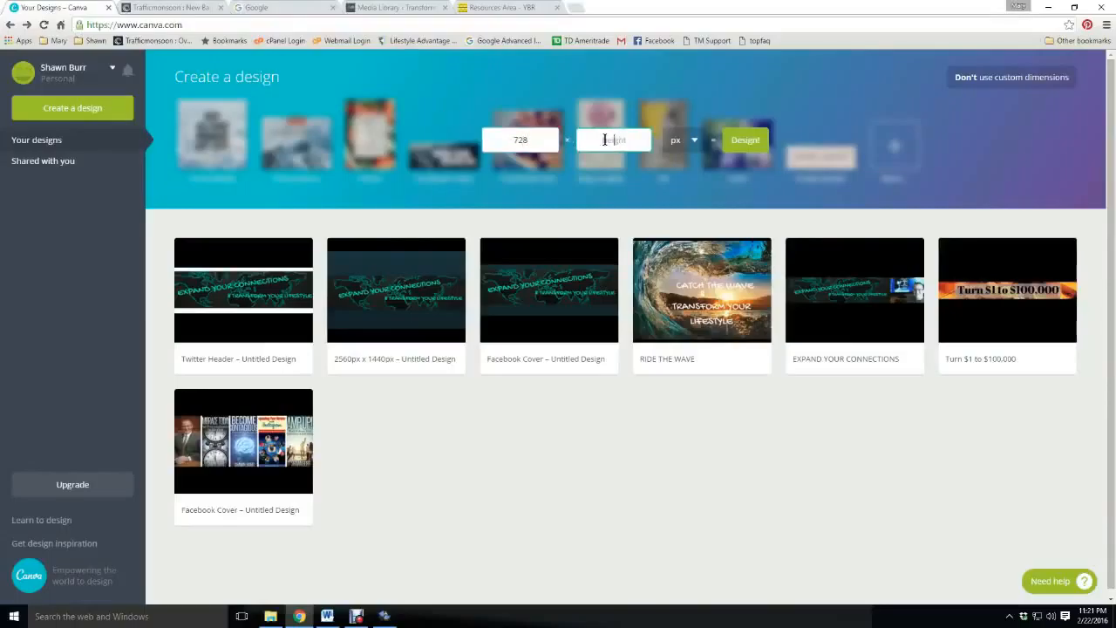
pyautogui.write('90')
pyautogui.click(746, 141)
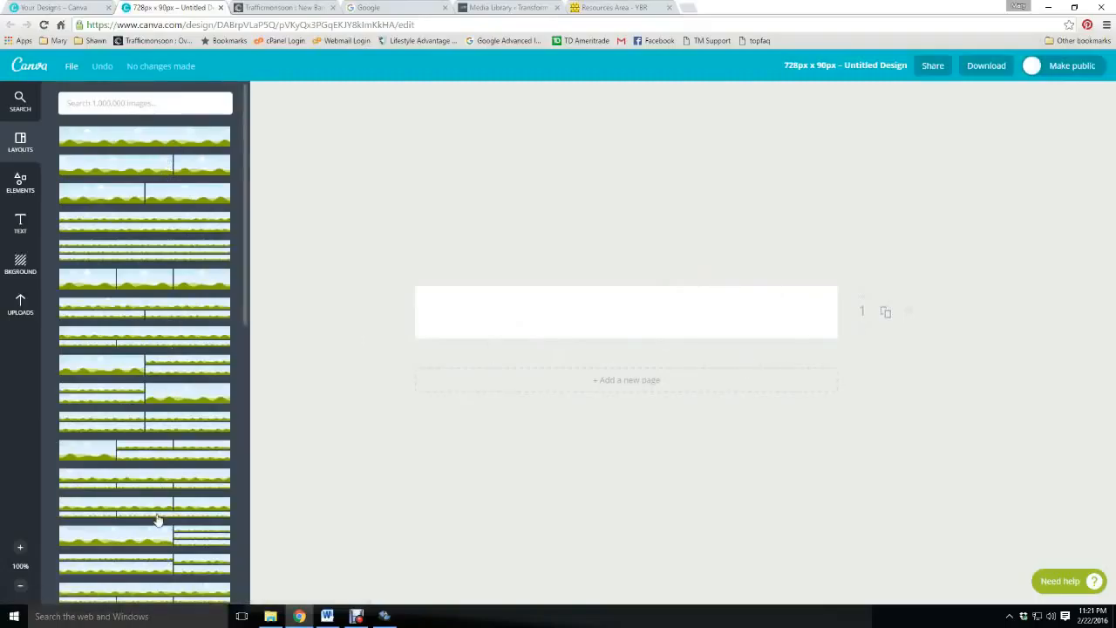
pyautogui.scroll(-2, 162, 331)
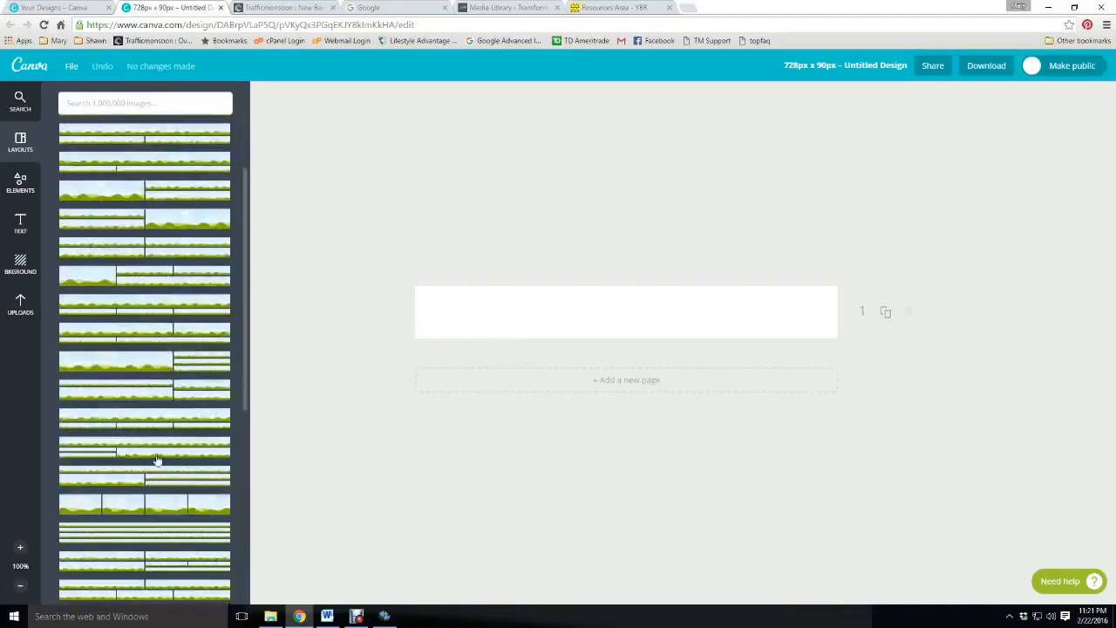
pyautogui.scroll(2, 168, 375)
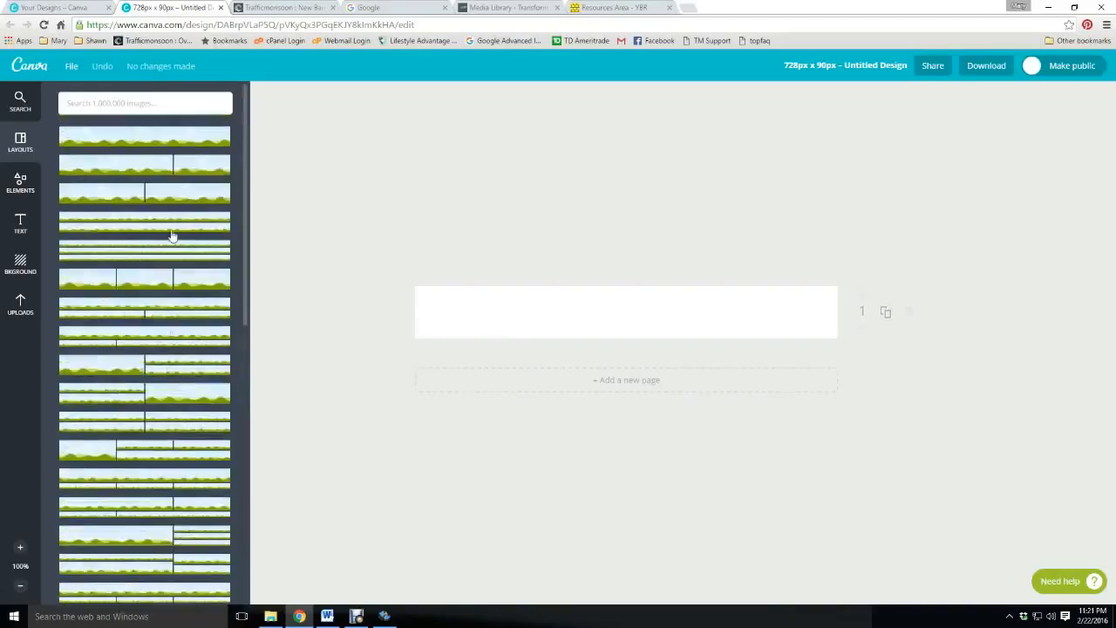
# Apply the single-frame layout that fills the whole banner.
pyautogui.click(148, 140)
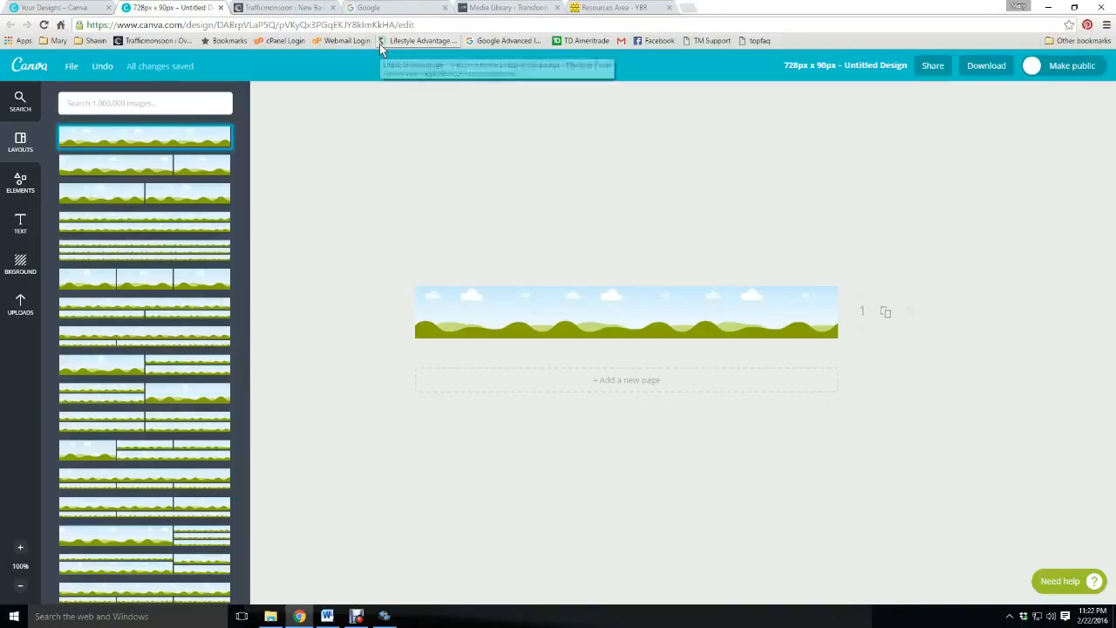
# Switch to Google and search for "weight loss background".
pyautogui.click(387, 8)
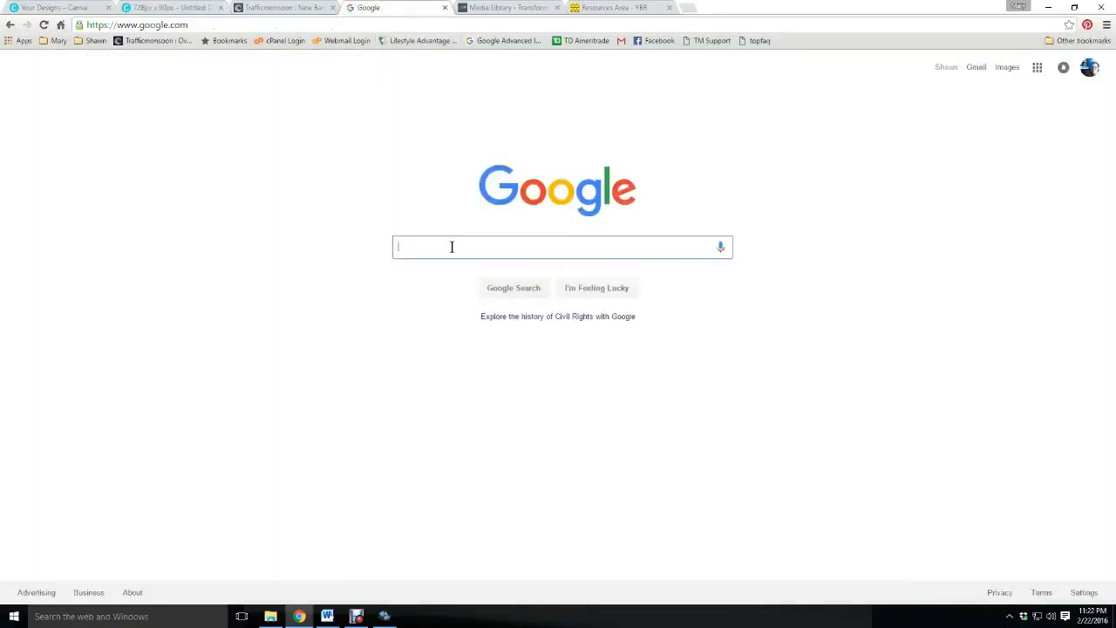
pyautogui.write('w')
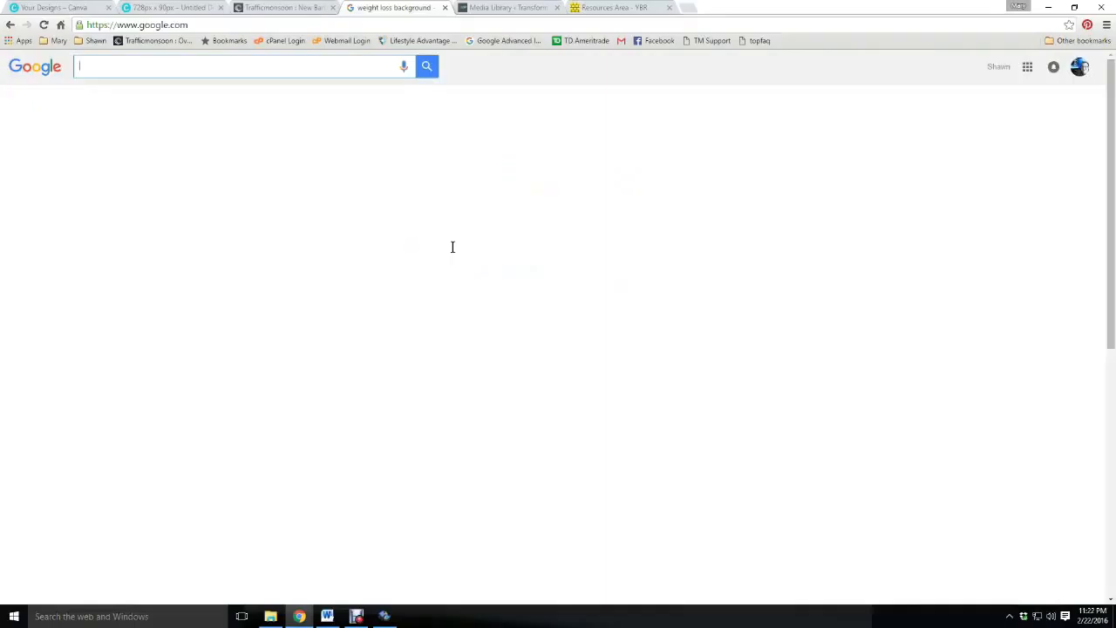
pyautogui.write('eight loss background')
pyautogui.press('Return')
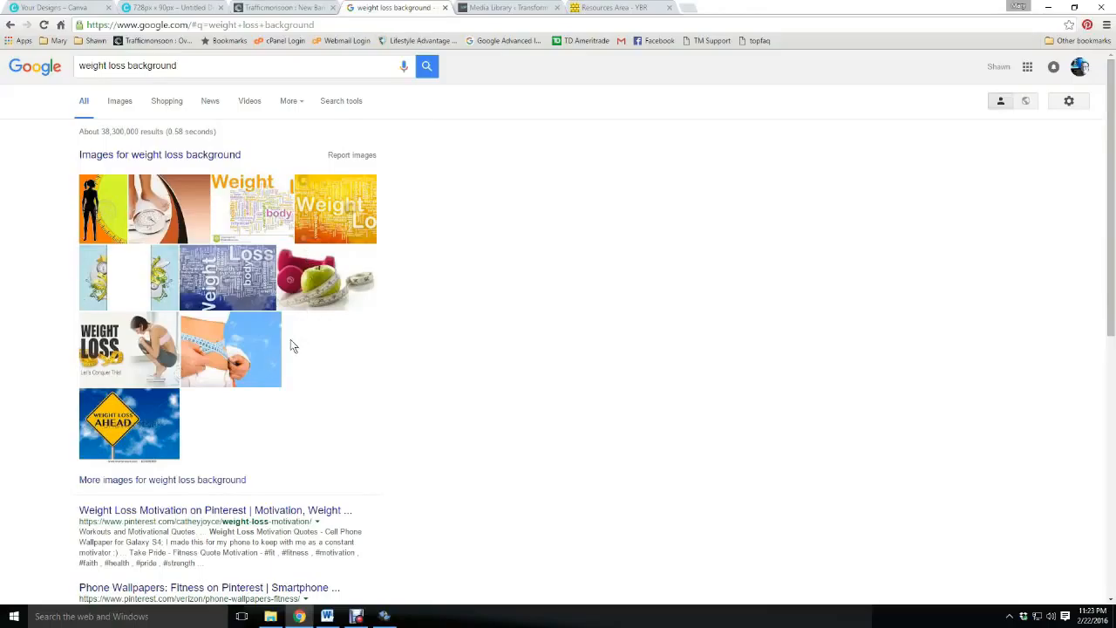
# Show the image results and filter their usage rights to "Labeled for reuse with modification".
pyautogui.click(121, 103)
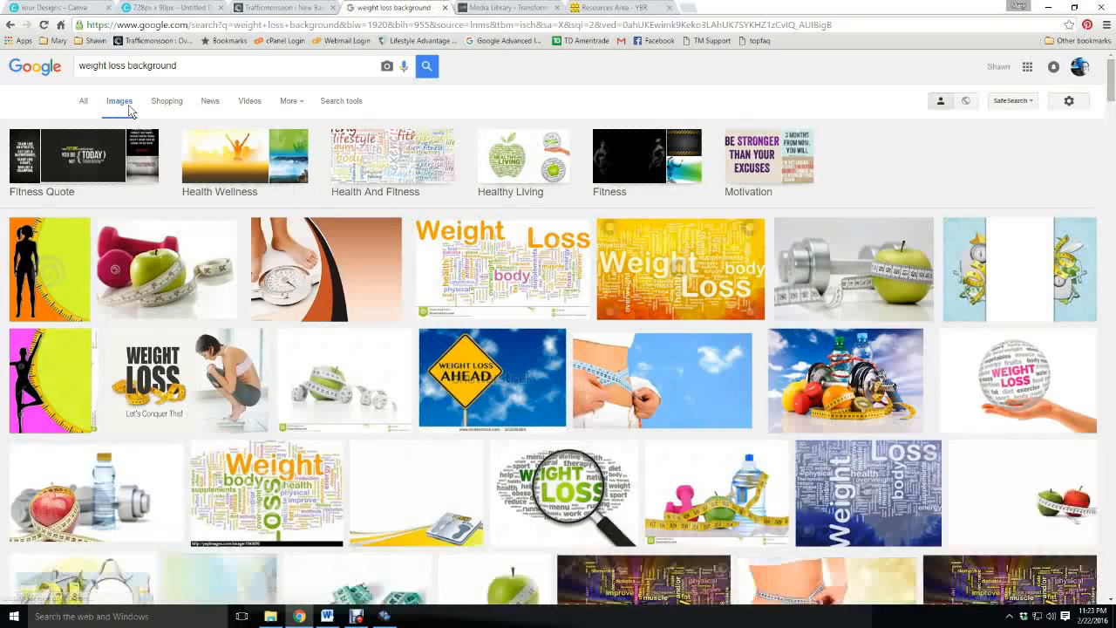
pyautogui.click(332, 102)
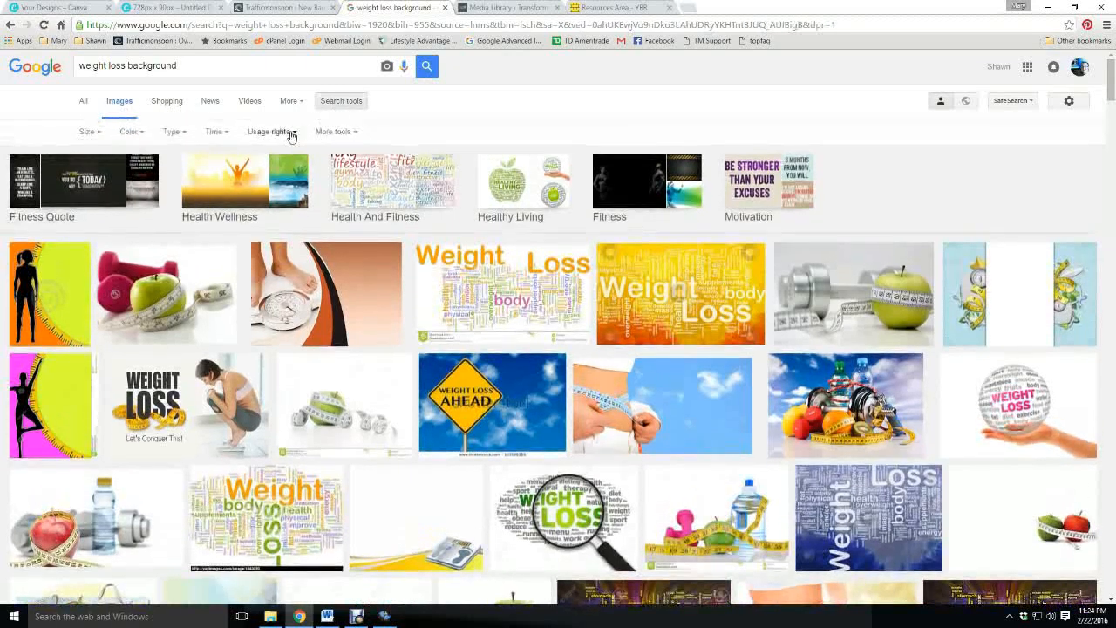
pyautogui.click(290, 132)
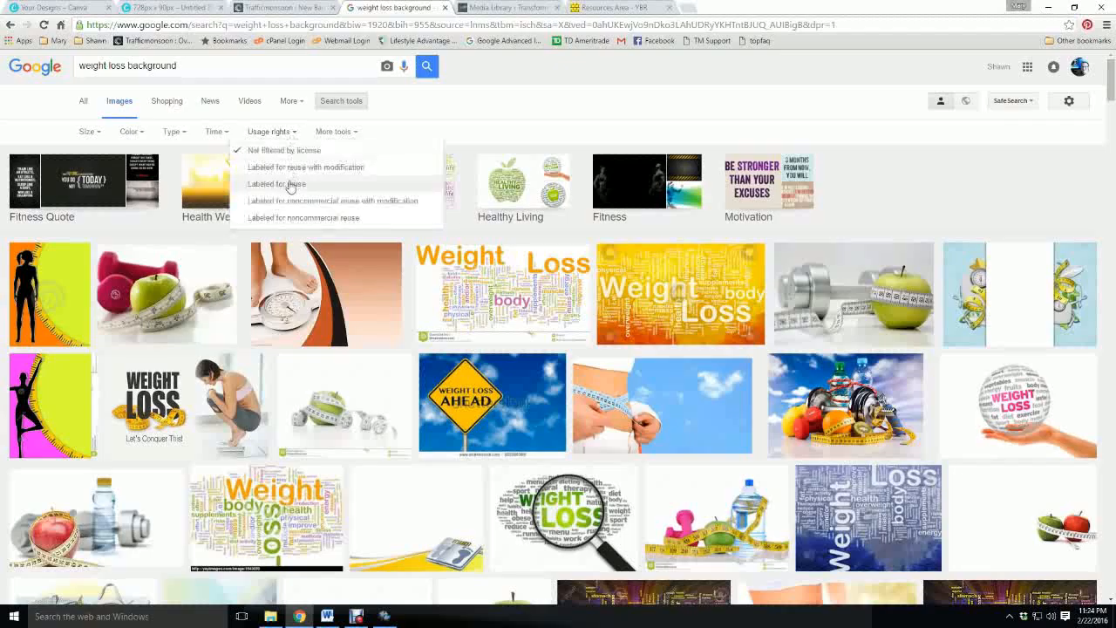
pyautogui.click(290, 167)
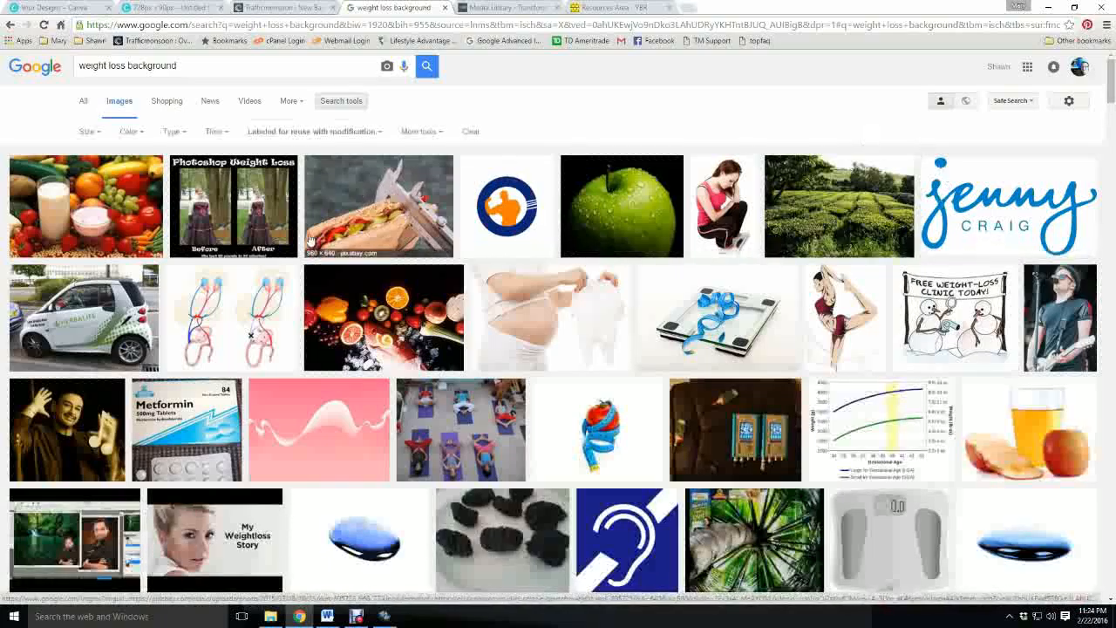
# Save the photo of the sandwich measured by a caliper as a JPEG named "calorie counter" in the Shawn folder.
pyautogui.click(389, 203)
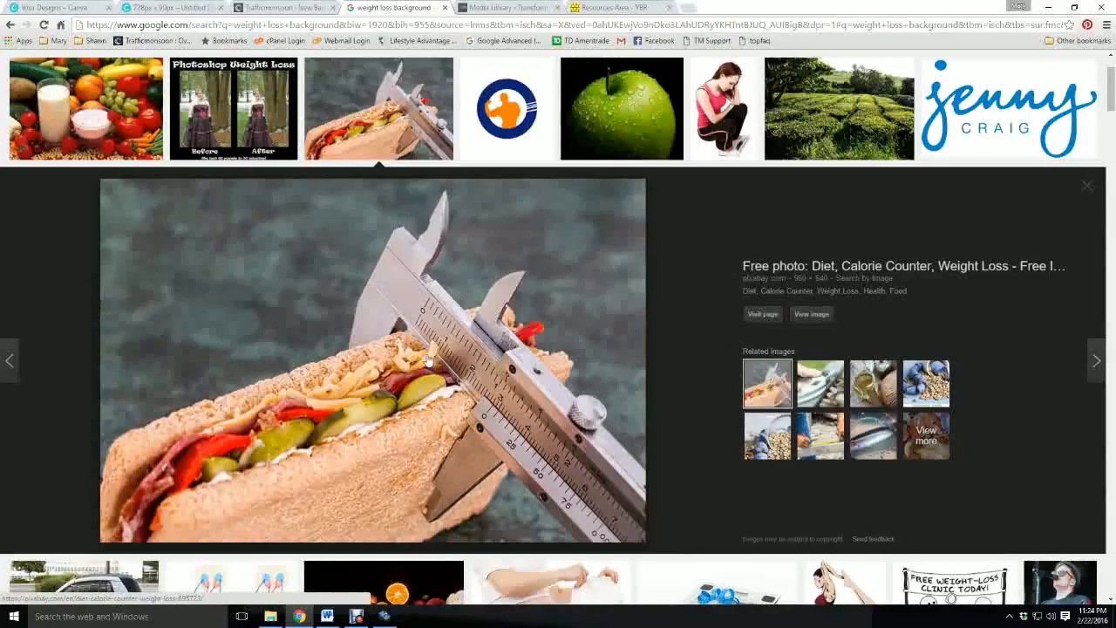
pyautogui.rightClick(428, 360)
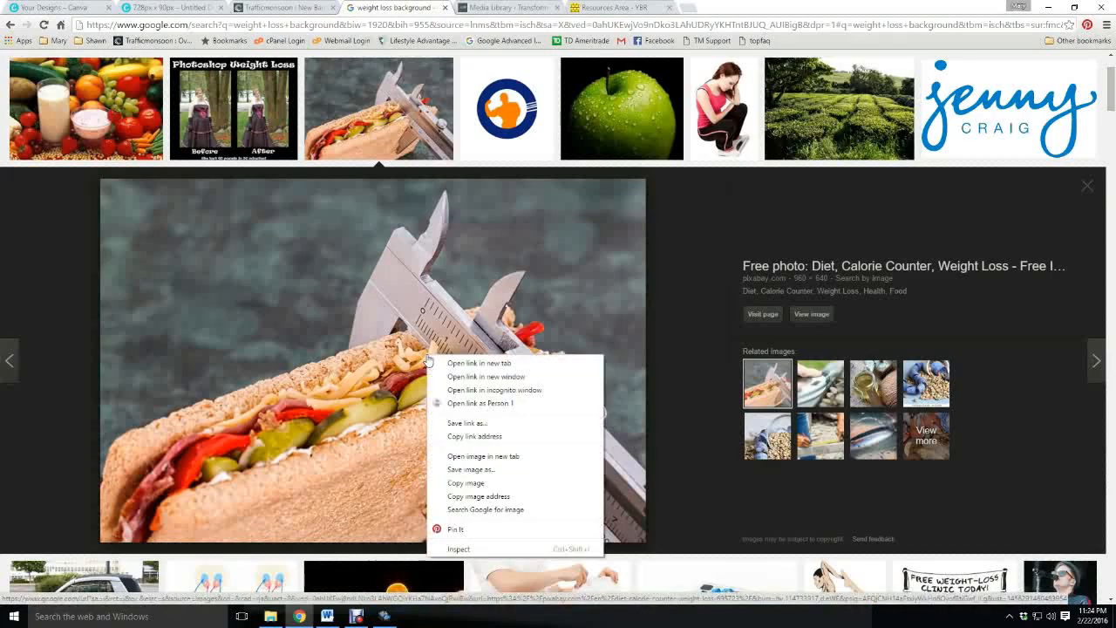
pyautogui.click(457, 469)
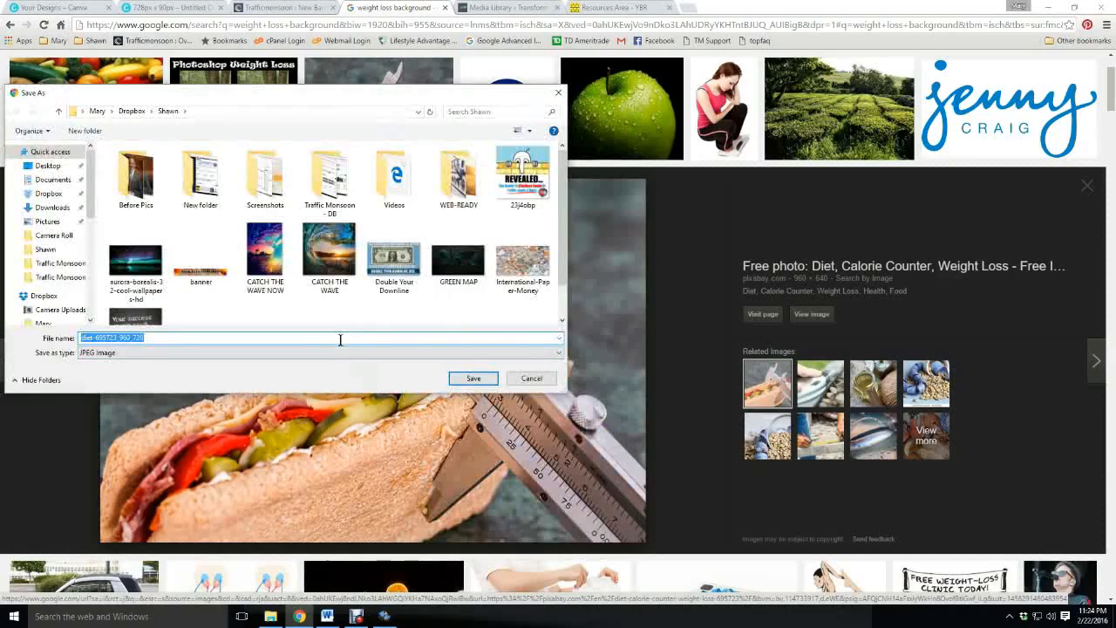
pyautogui.write('ca')
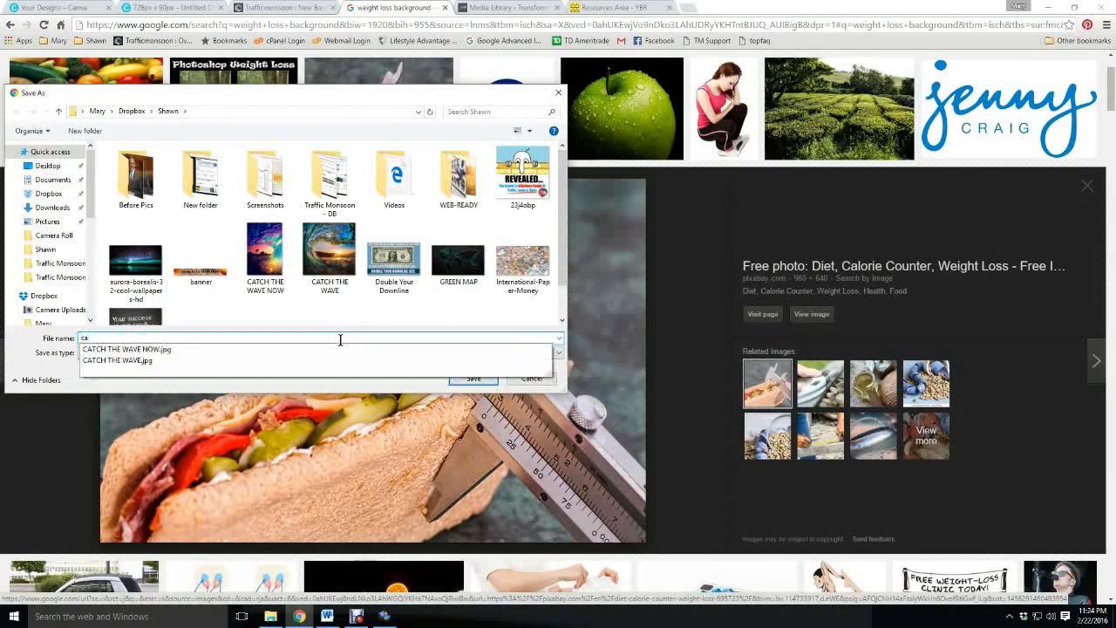
pyautogui.write('lorie coun')
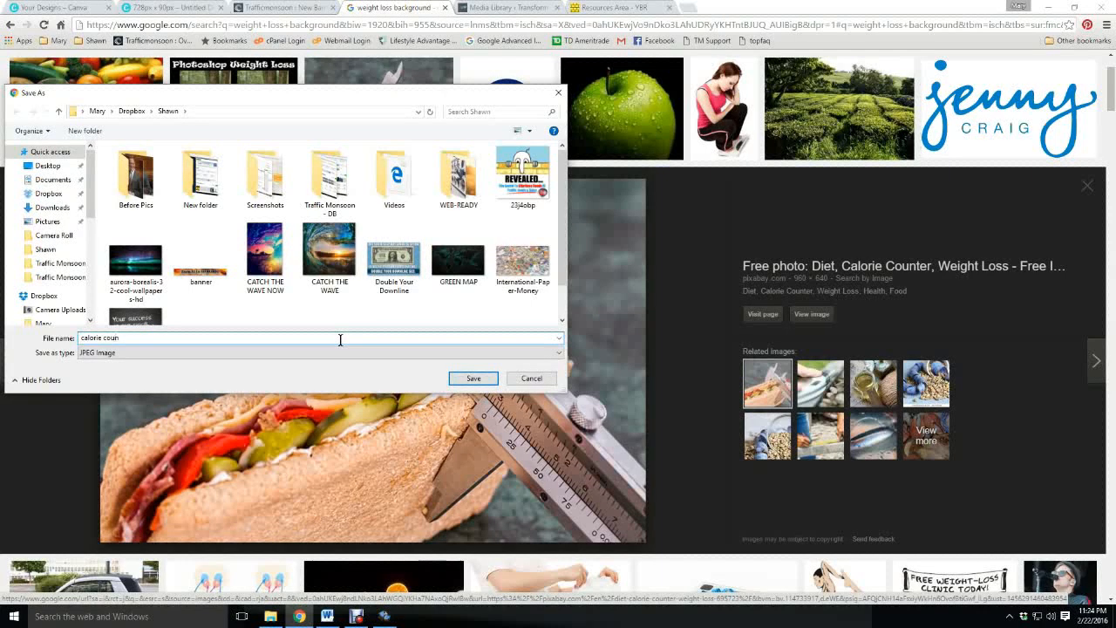
pyautogui.write('ter')
pyautogui.click(481, 377)
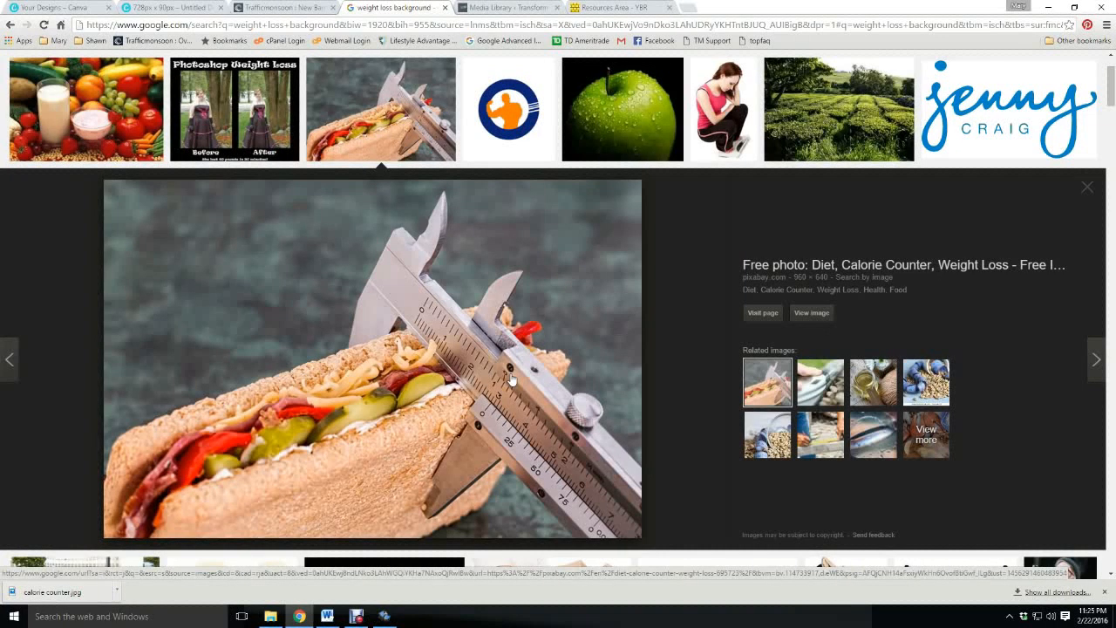
# Return to the 728x90 Canva design and upload the calorie counter image.
pyautogui.click(156, 9)
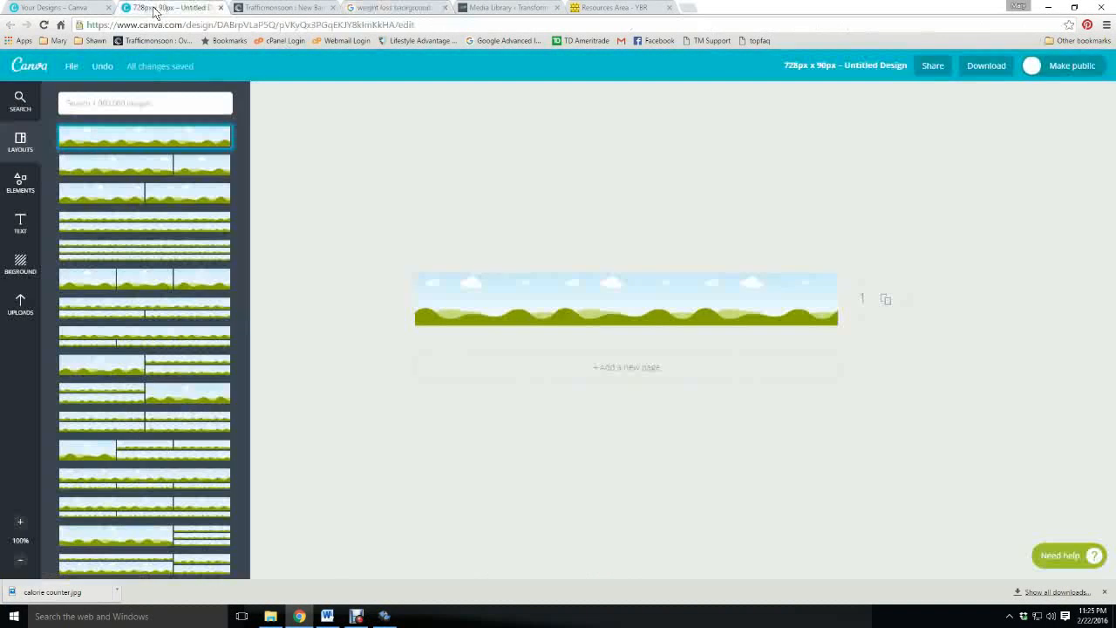
pyautogui.click(22, 310)
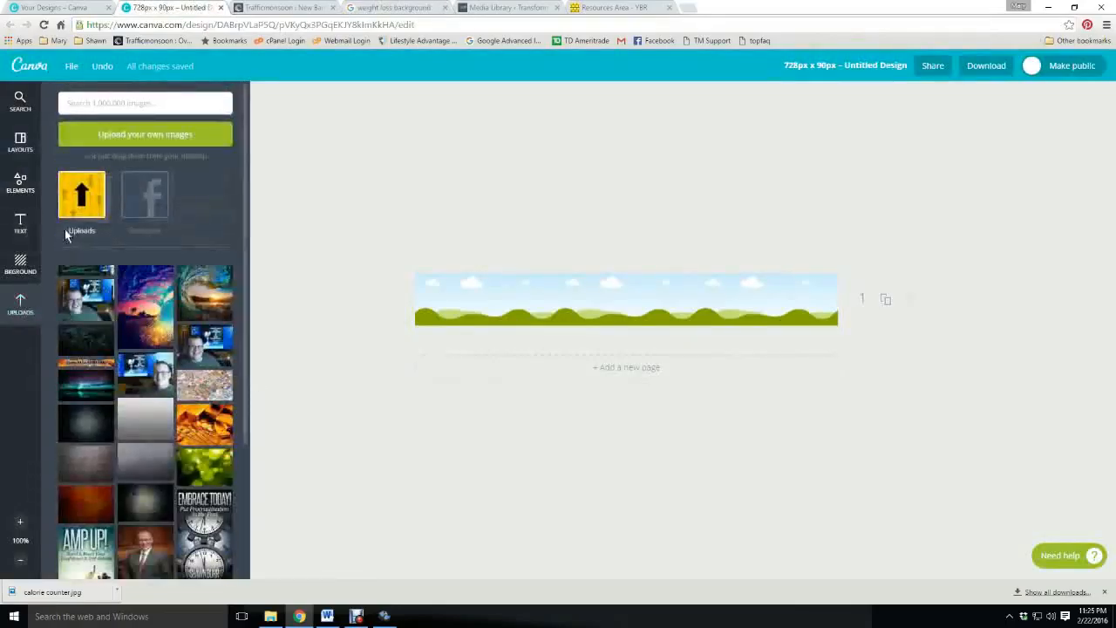
pyautogui.click(180, 137)
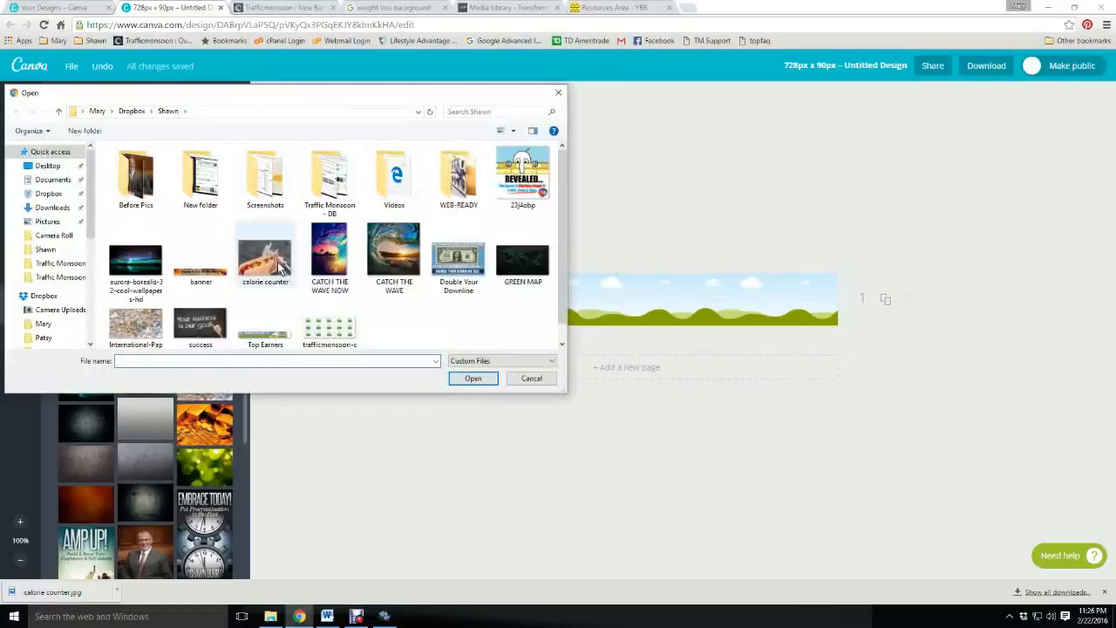
pyautogui.click(277, 261)
pyautogui.click(472, 378)
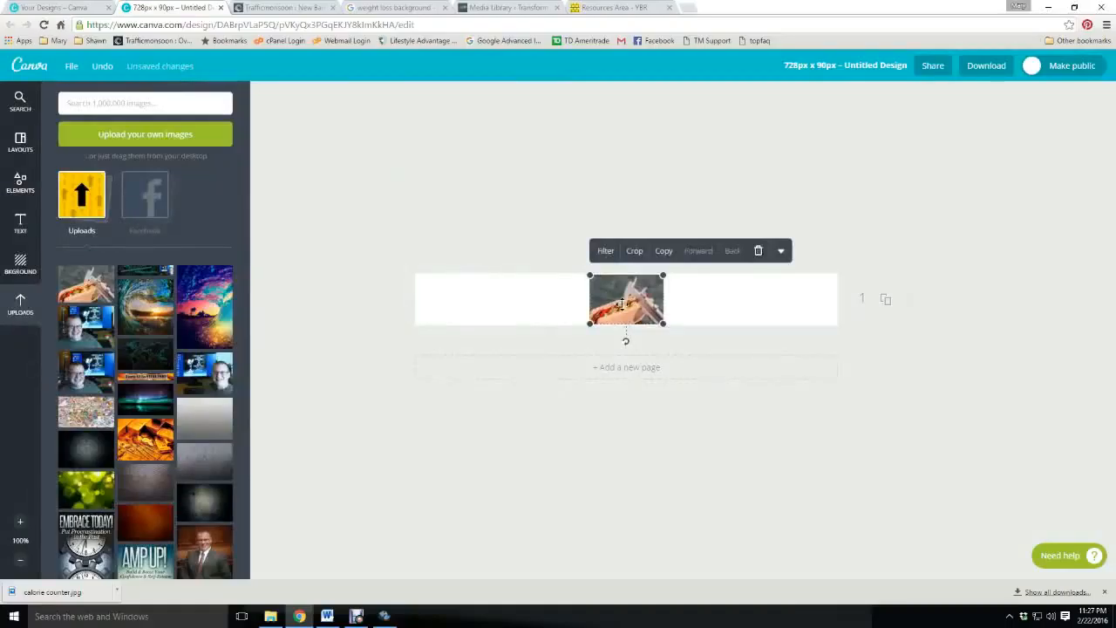
# Position the calorie counter photo at the right end of the banner and scale it to the banner's full height.
pyautogui.click(523, 319)
pyautogui.moveTo(638, 307); pyautogui.dragTo(806, 314)
pyautogui.moveTo(765, 276)
pyautogui.mouseDown()
pyautogui.moveTo(755, 269)
pyautogui.moveTo(771, 289)
pyautogui.mouseUp()
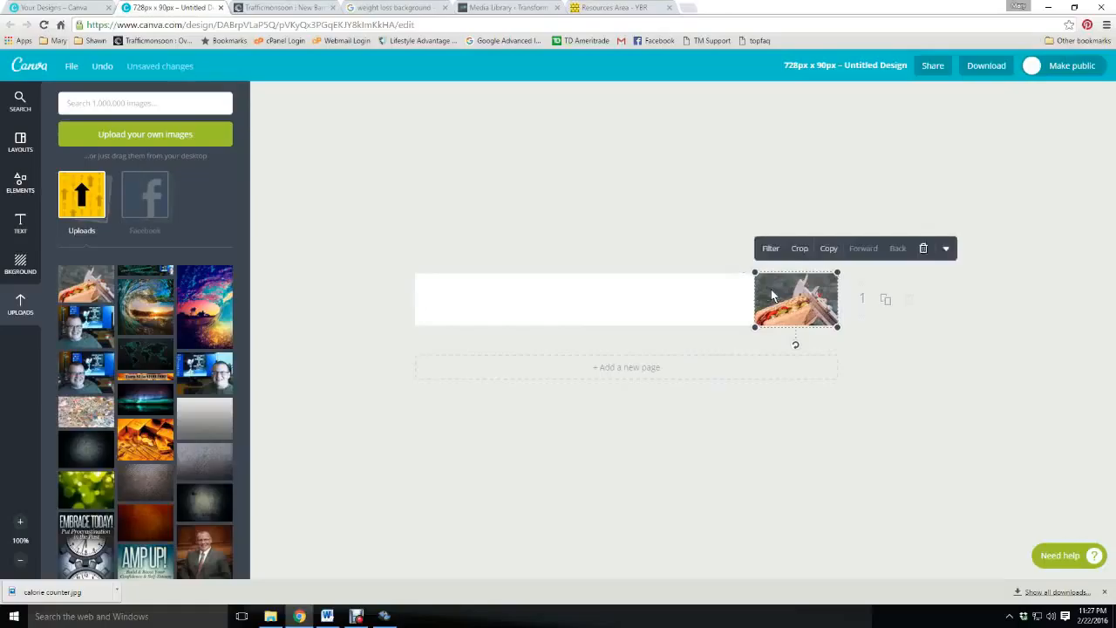
pyautogui.click(681, 306)
pyautogui.click(28, 228)
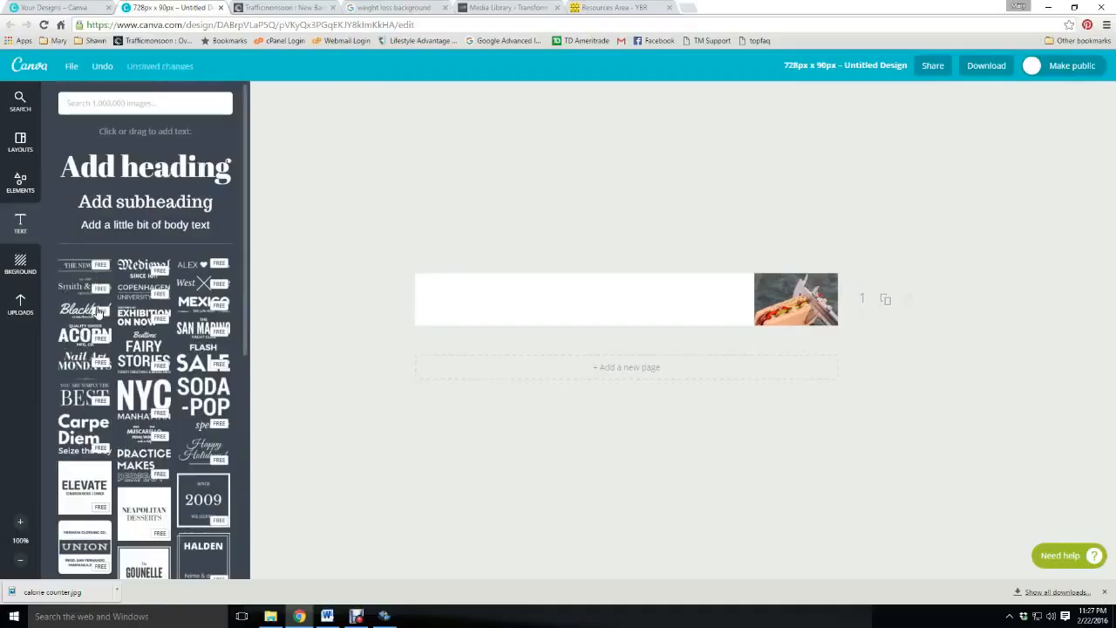
pyautogui.click(99, 313)
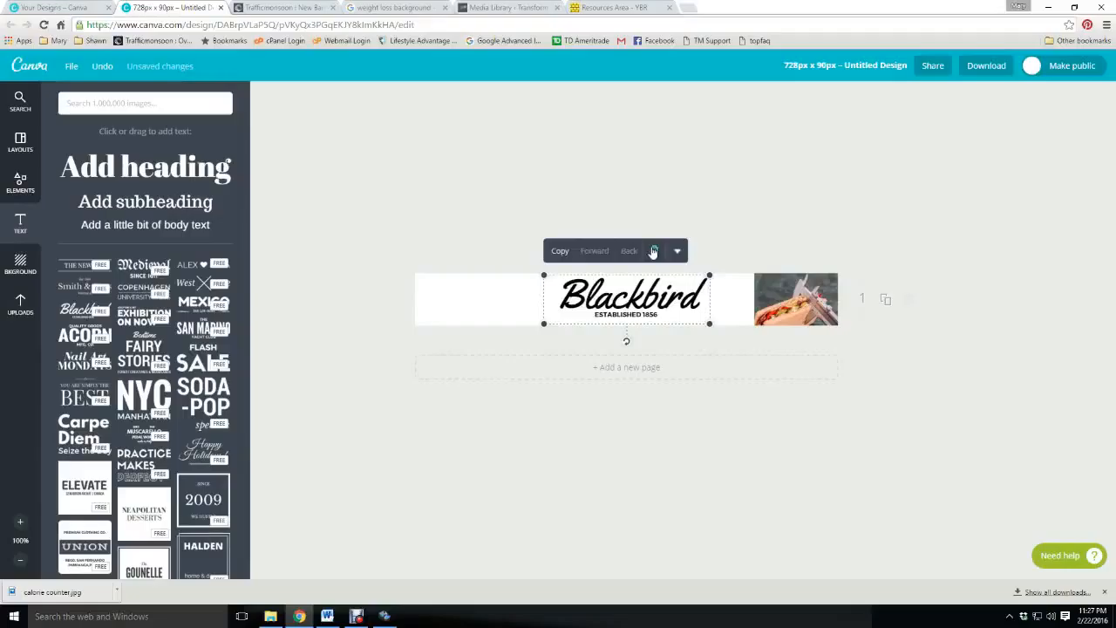
pyautogui.click(653, 251)
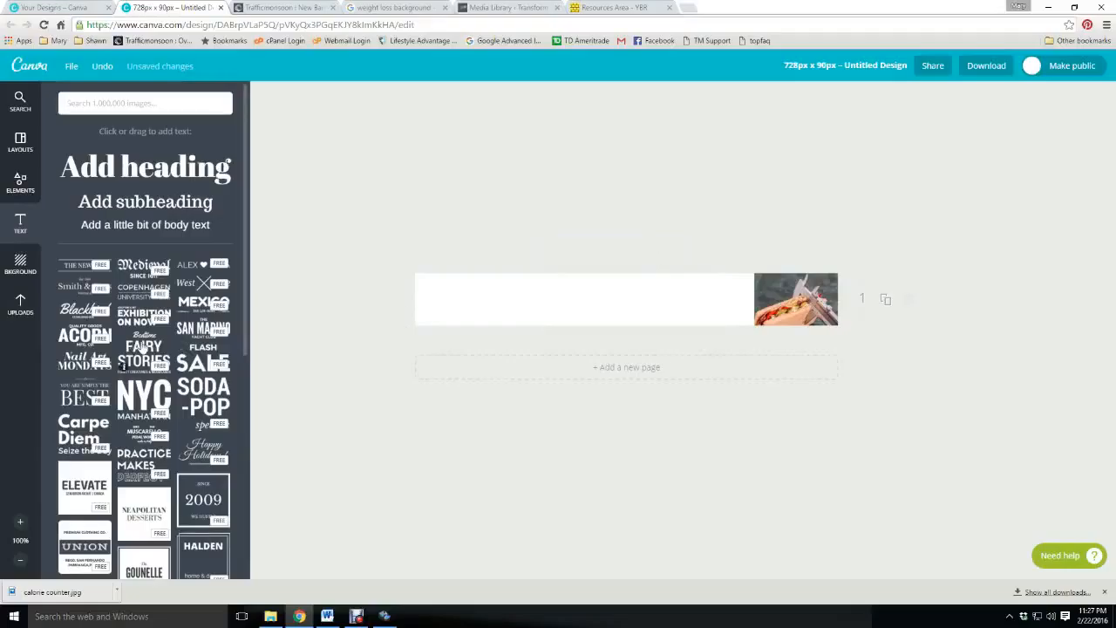
pyautogui.click(593, 310)
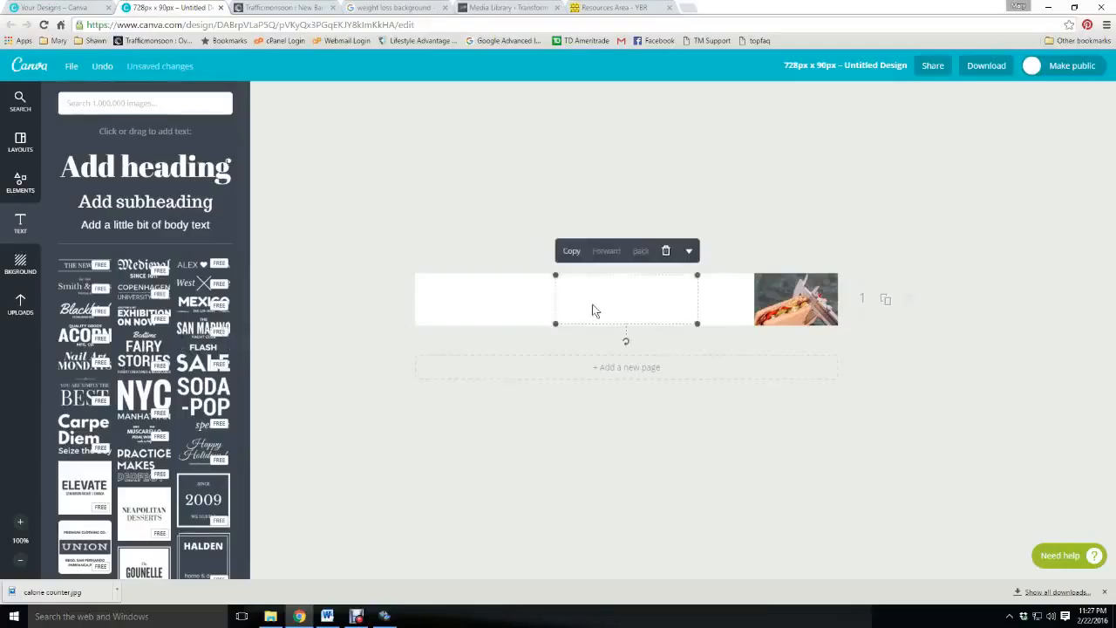
pyautogui.press('Delete')
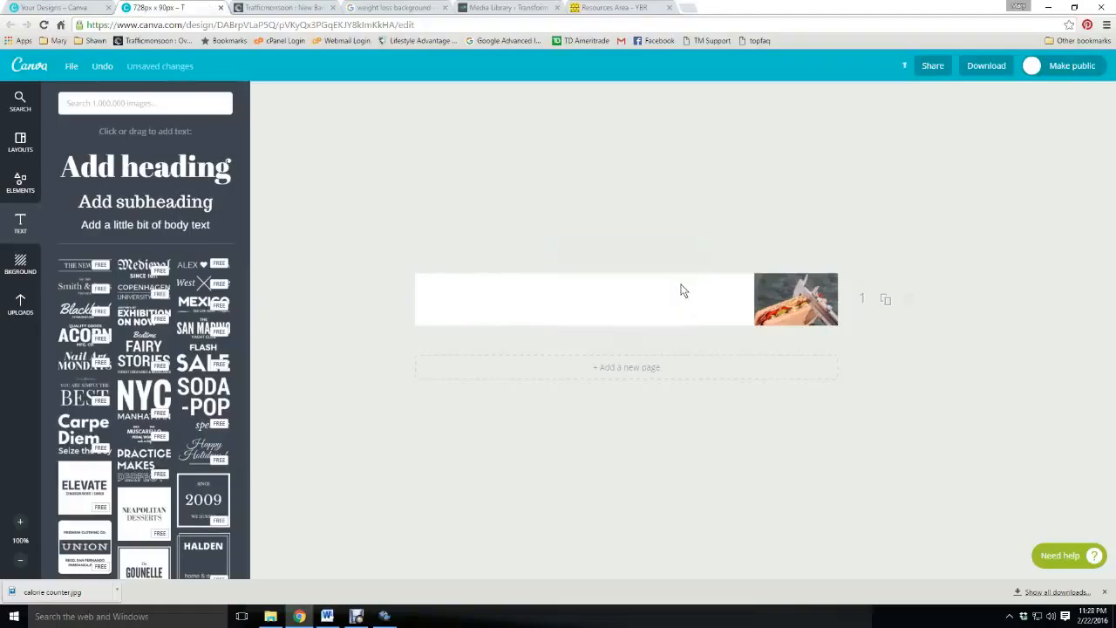
# Add a heading to the banner that reads "TIRED OF COUNTING CALORIES".
pyautogui.click(202, 172)
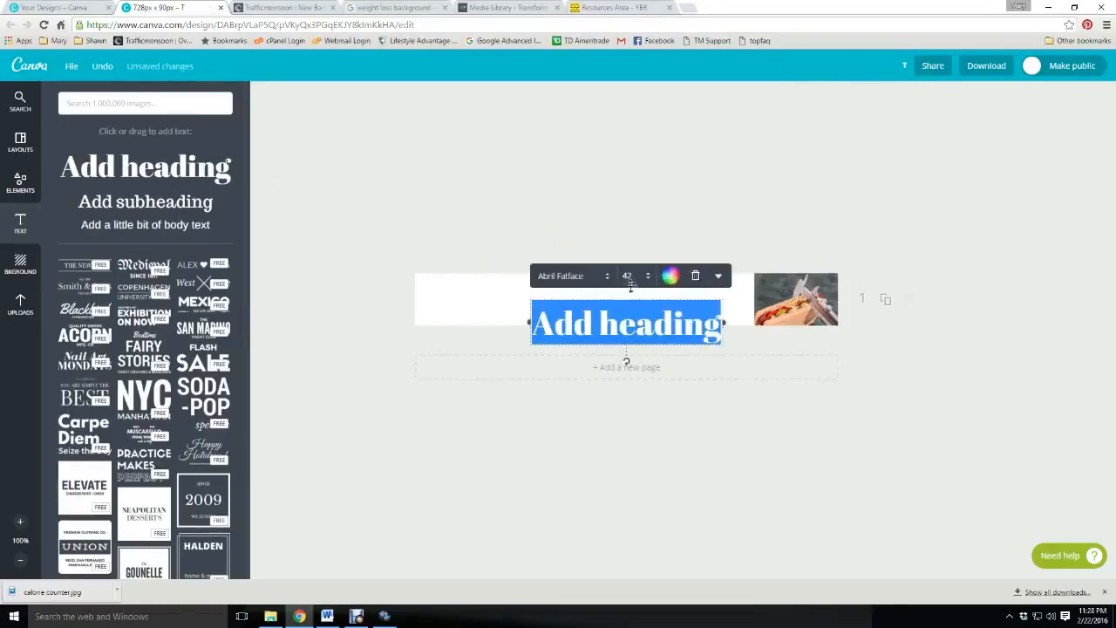
pyautogui.click(480, 312)
pyautogui.click(579, 321)
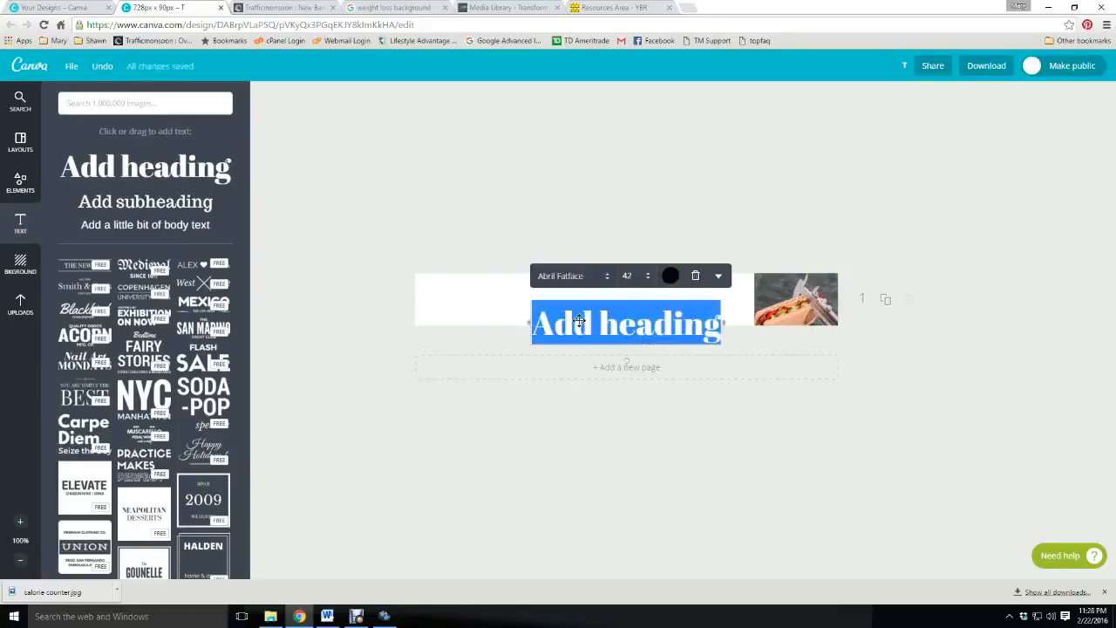
pyautogui.press('BackSpace')
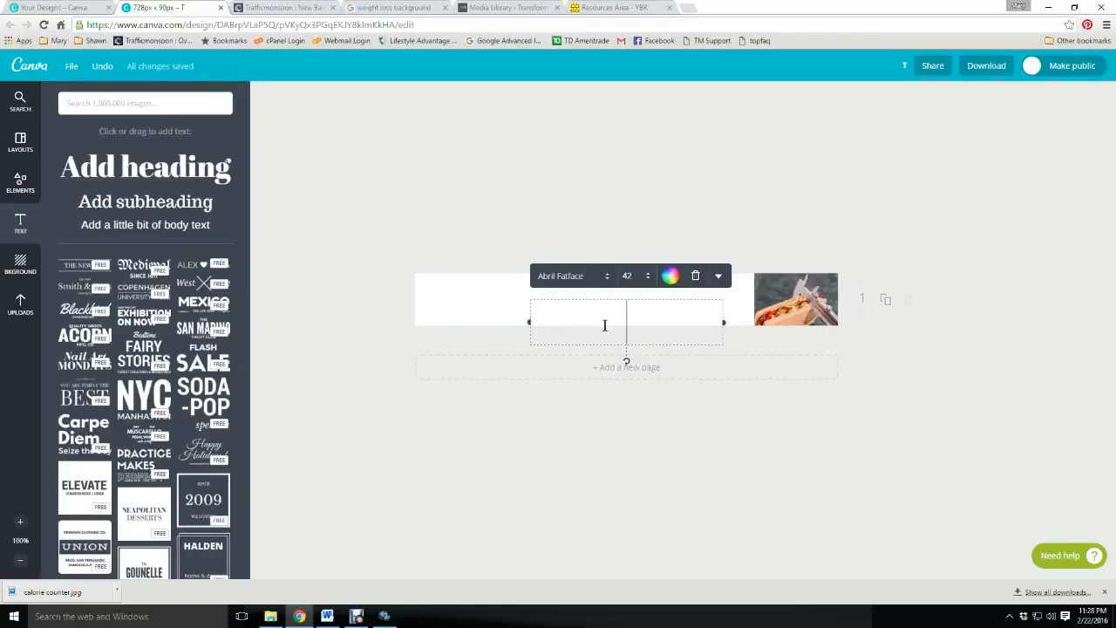
pyautogui.write('TIRED F')
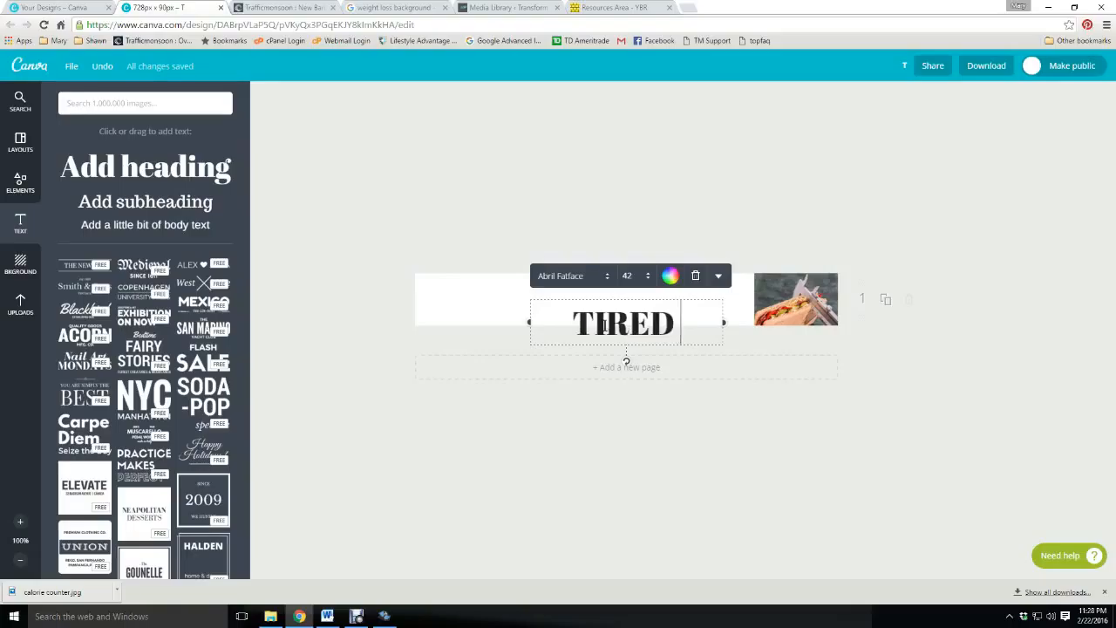
pyautogui.press('BackSpace')
pyautogui.write('OF')
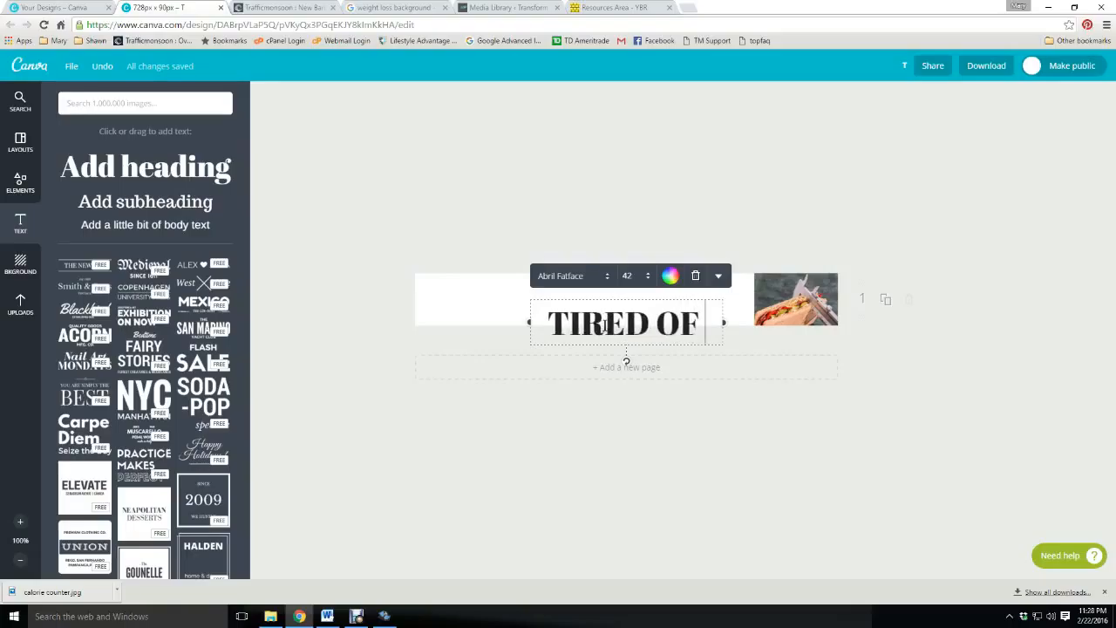
pyautogui.write(' COUNTING CALORIES')
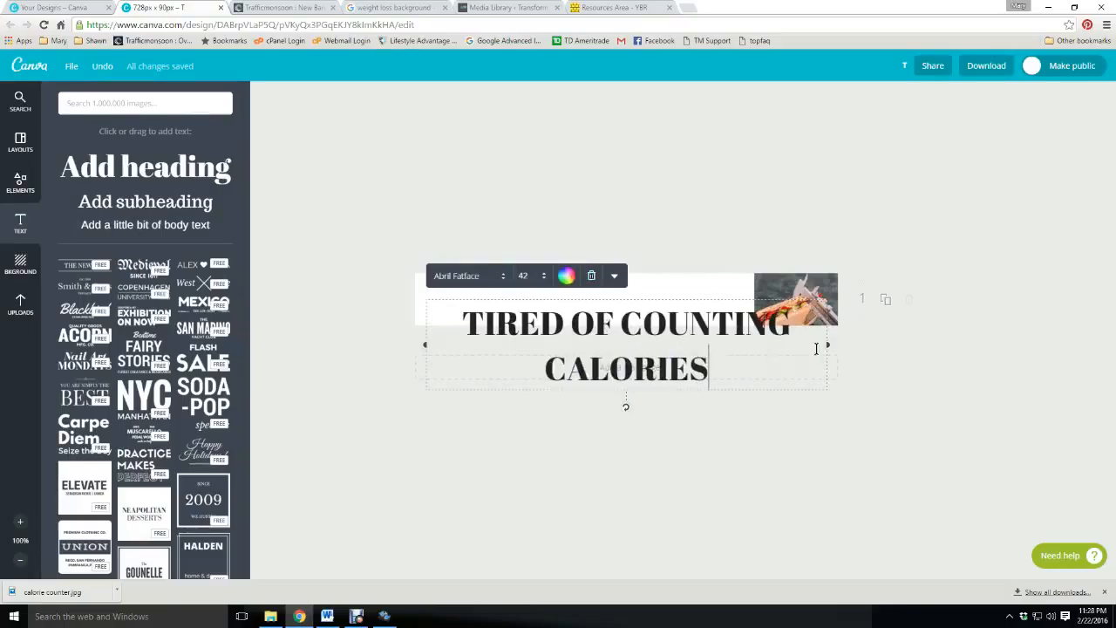
# Set the heading's font size to 28 and adjust its text box to about the banner's width, keeping the text on one line.
pyautogui.hotkey('ctrl', 'shift', 'Left')
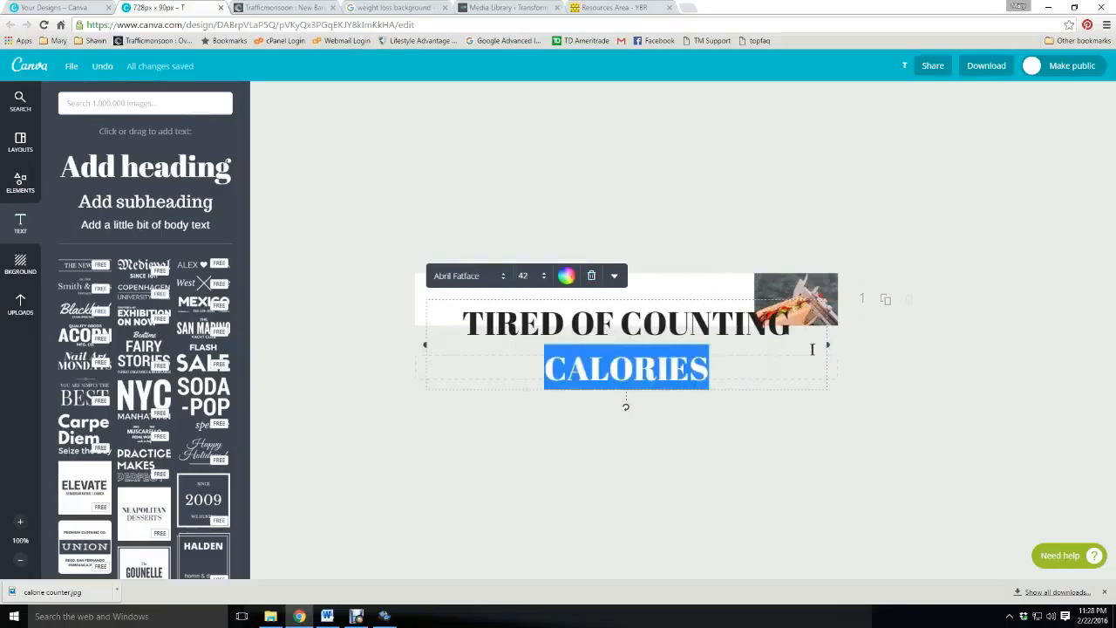
pyautogui.press('Right')
pyautogui.moveTo(426, 345); pyautogui.dragTo(319, 338)
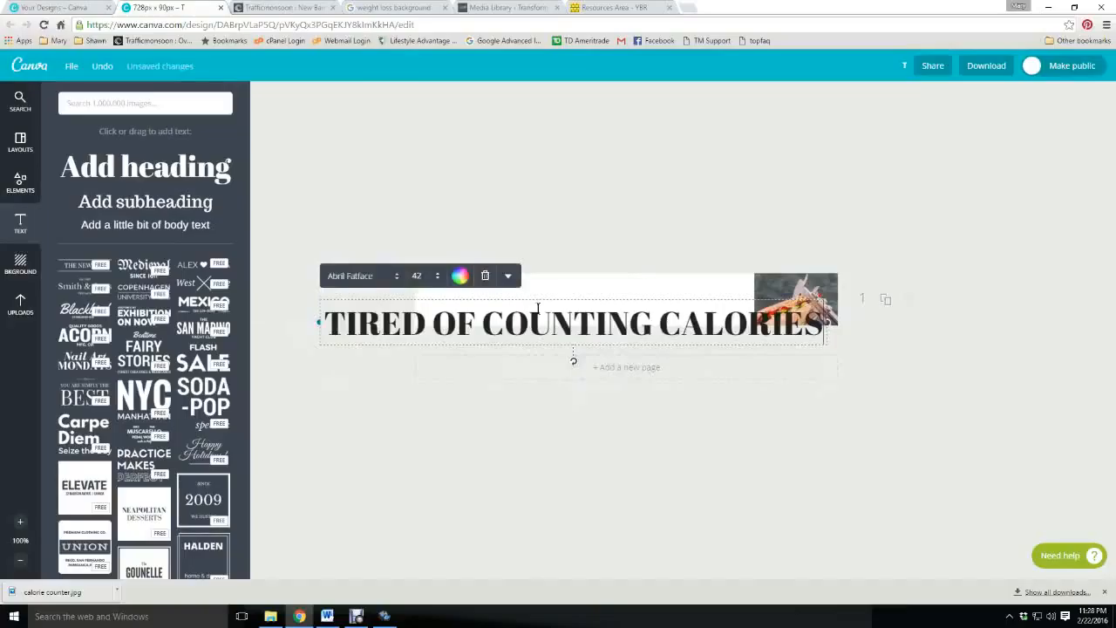
pyautogui.click(418, 276)
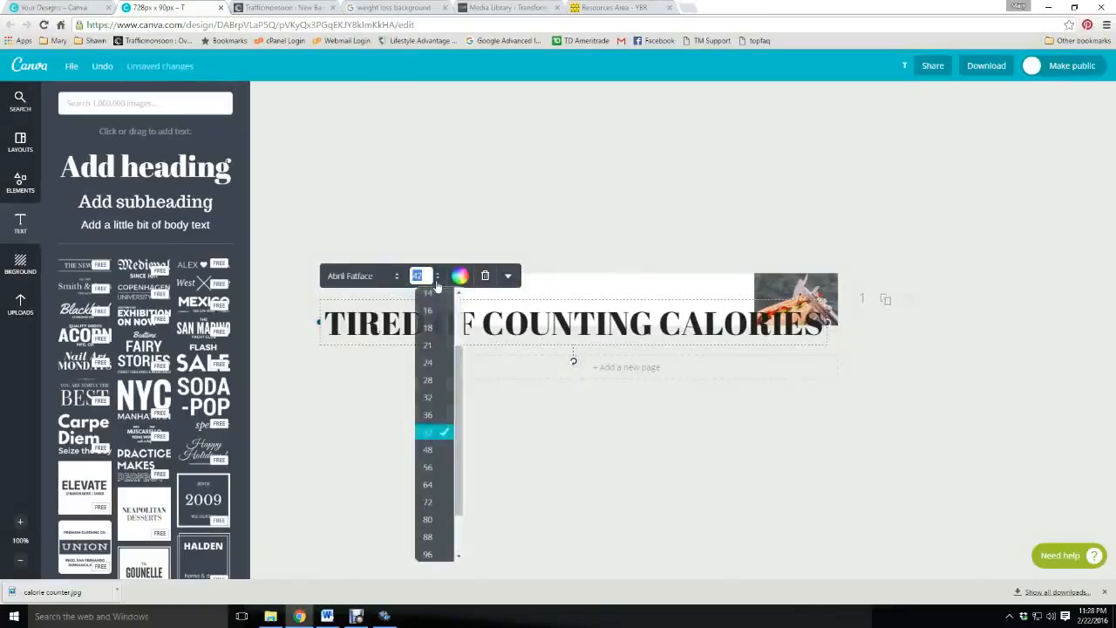
pyautogui.click(438, 380)
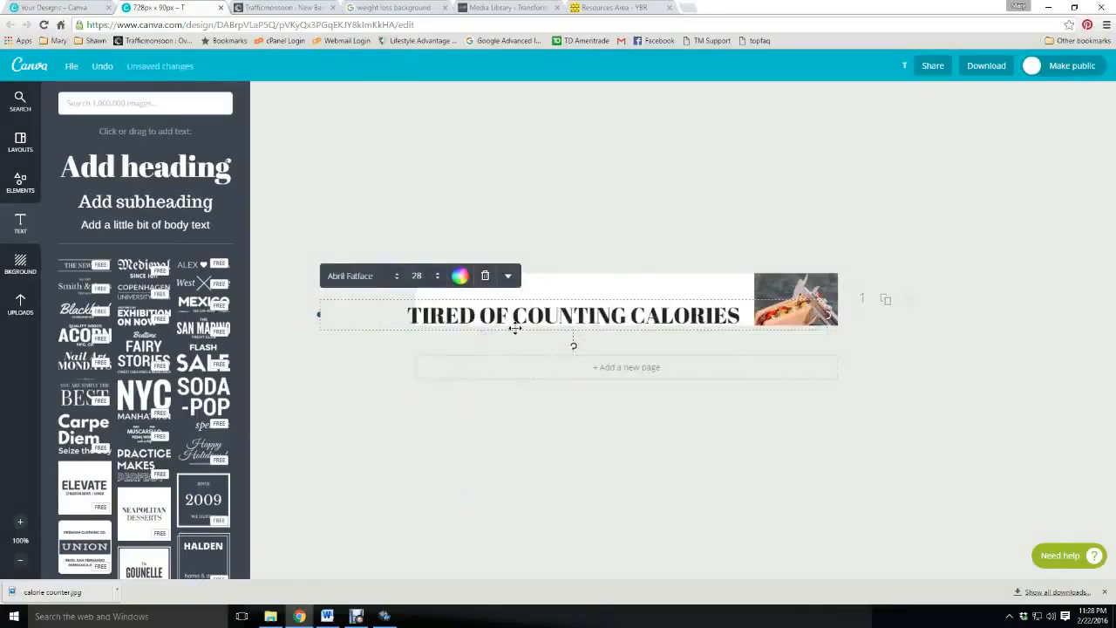
pyautogui.moveTo(319, 315); pyautogui.dragTo(427, 314)
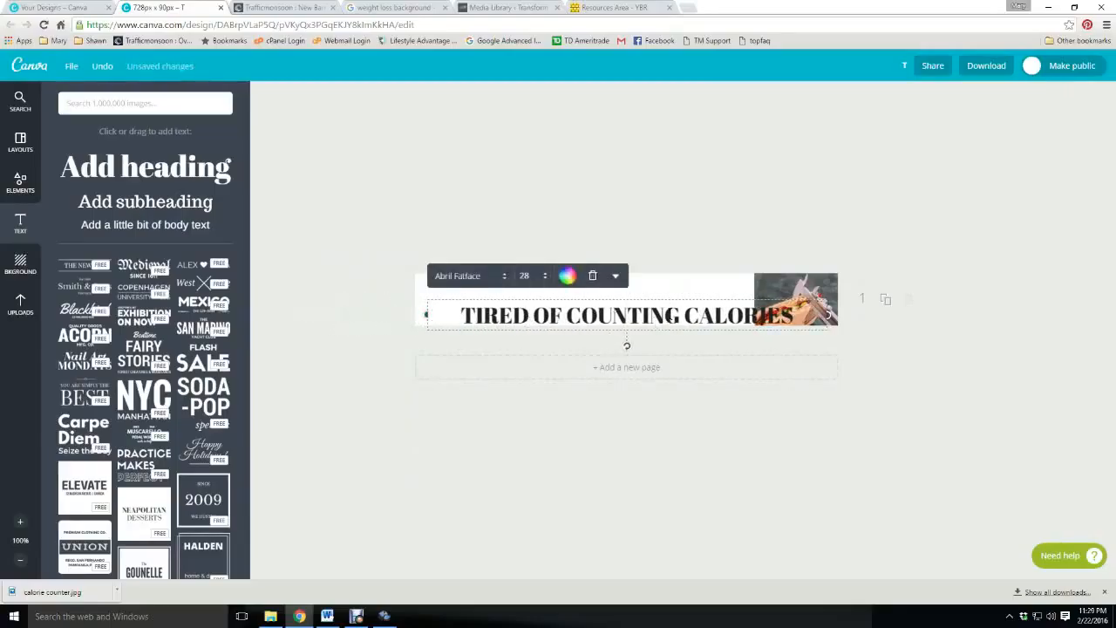
# Move the heading to the banner's upper left, add a question mark after CALORIES, and align the text with the banner's left edge.
pyautogui.moveTo(427, 316); pyautogui.dragTo(386, 292)
pyautogui.click(752, 289)
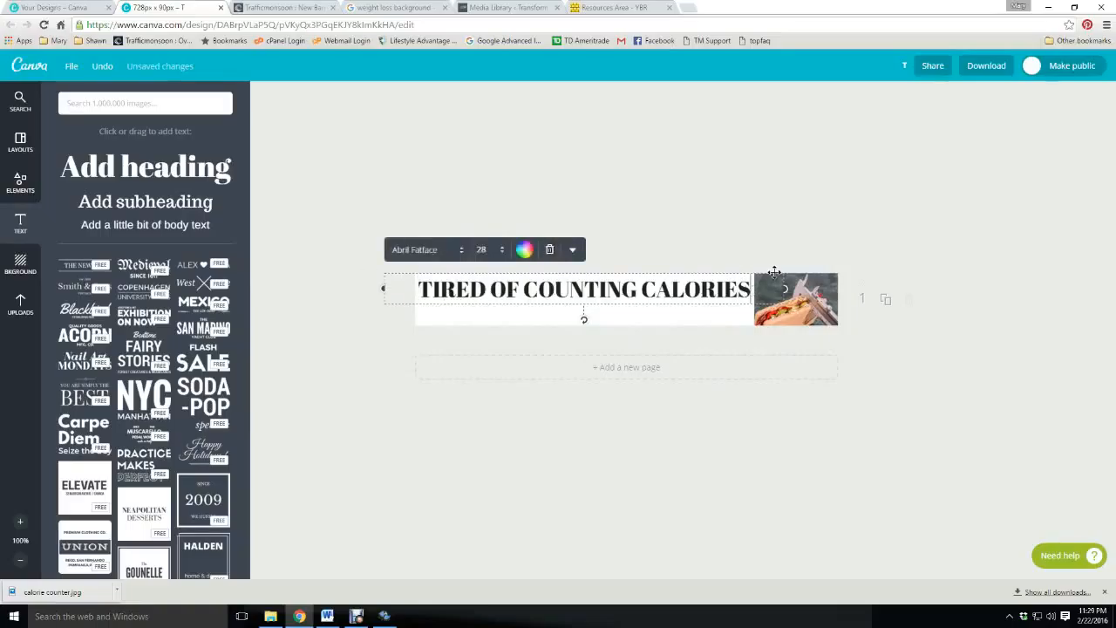
pyautogui.write('?')
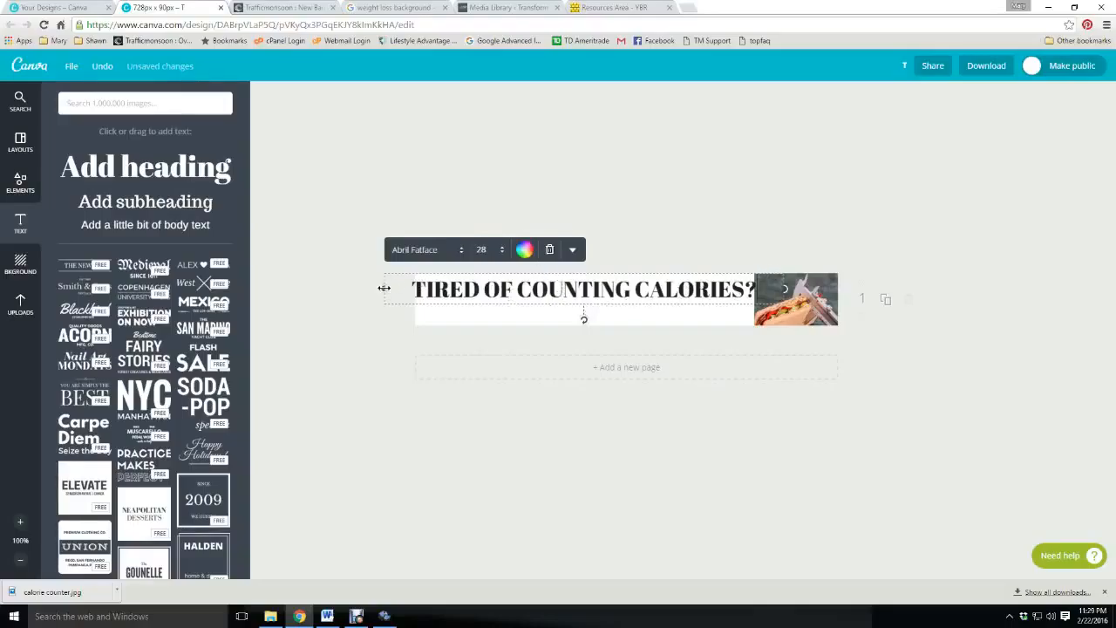
pyautogui.moveTo(383, 287); pyautogui.dragTo(395, 288)
# Shift the calorie counter photo slightly toward the banner's right edge so it clears the end of the heading.
pyautogui.click(795, 300)
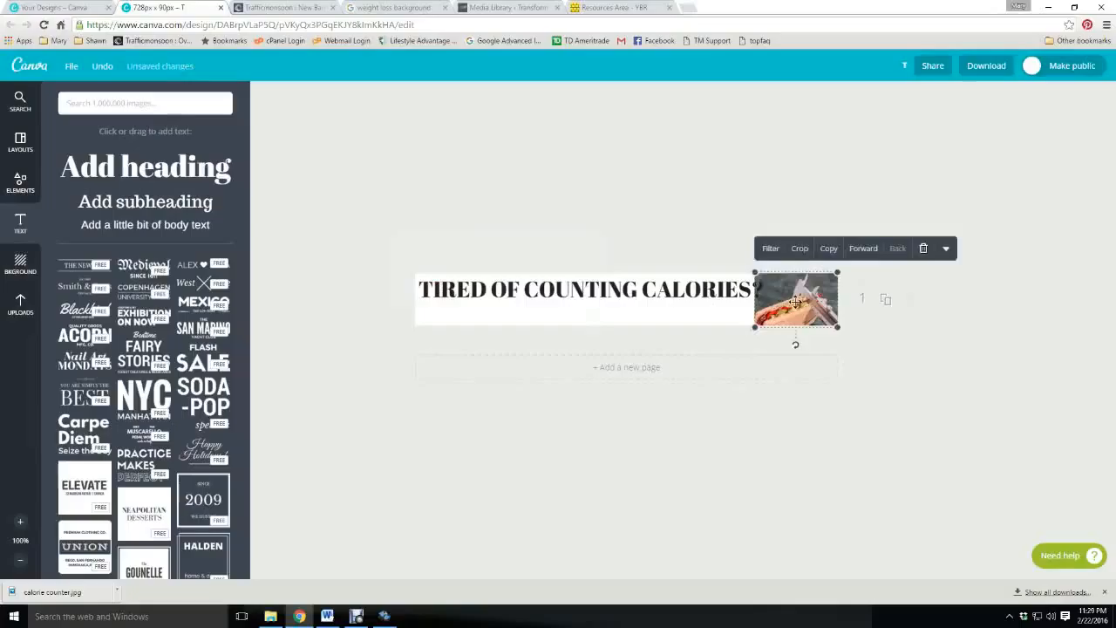
pyautogui.moveTo(795, 300); pyautogui.dragTo(806, 312)
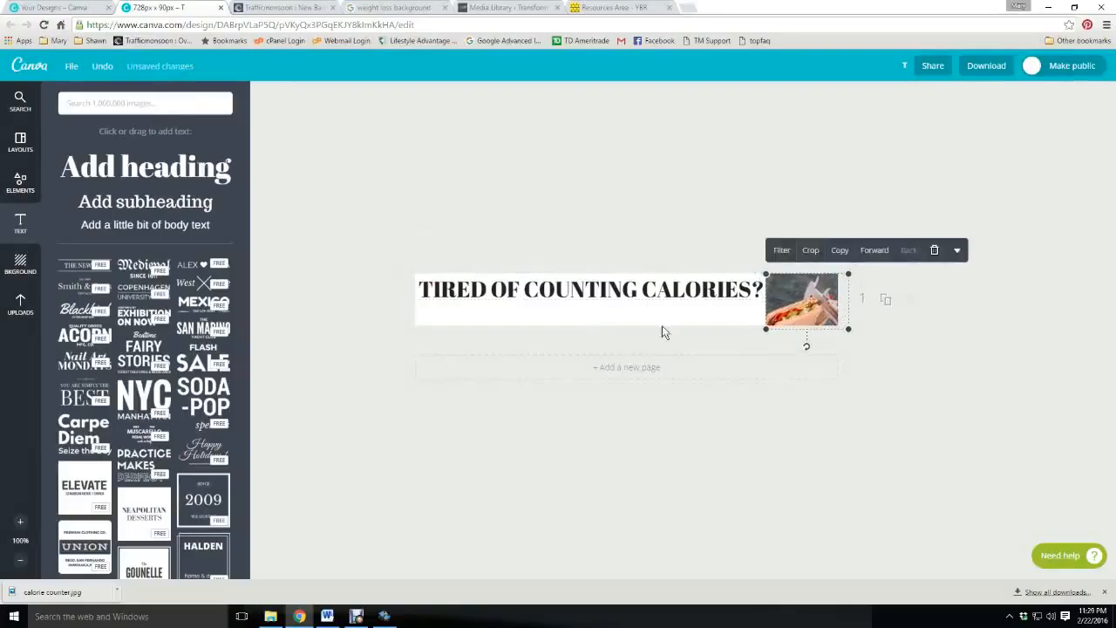
pyautogui.click(637, 320)
# Add a subheading below the headline that reads "Learn a better way!".
pyautogui.click(152, 204)
pyautogui.click(674, 307)
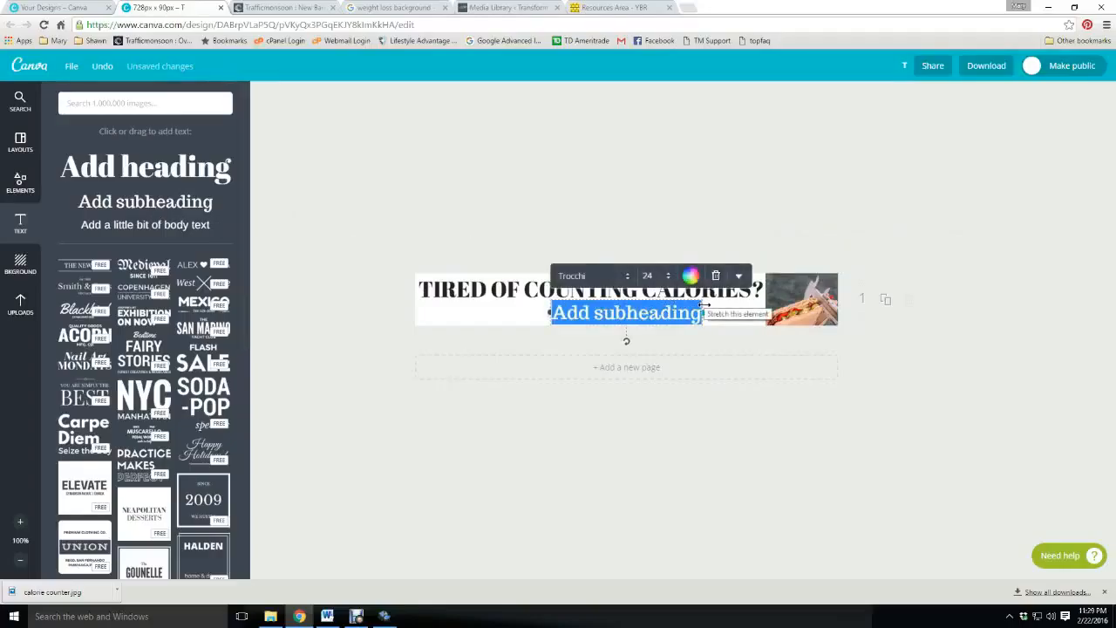
pyautogui.press('BackSpace')
pyautogui.write('Learn a better way')
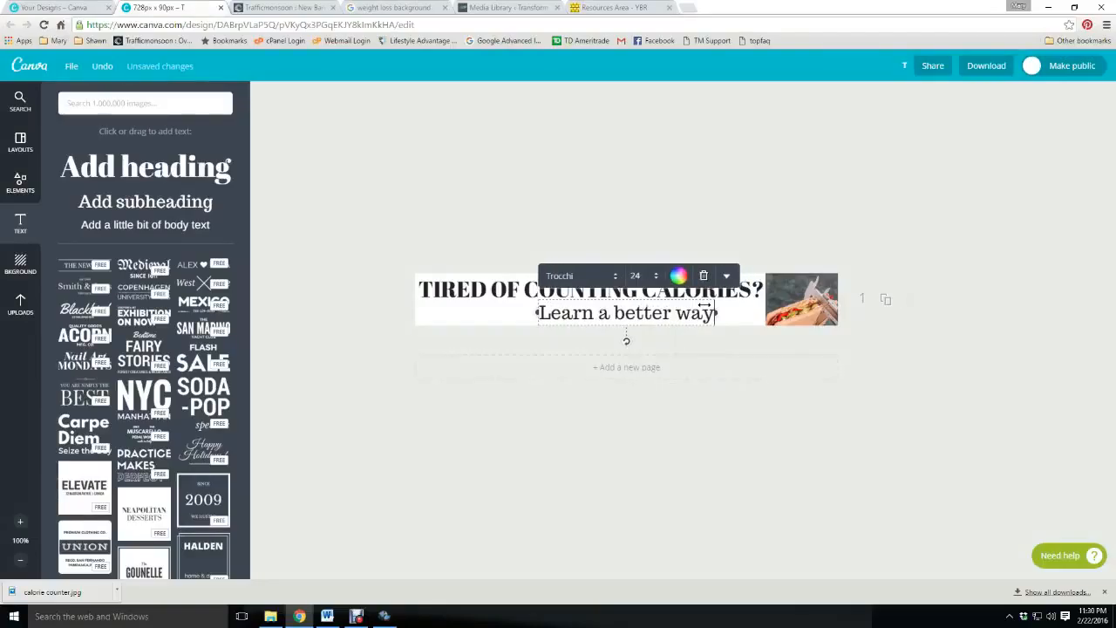
pyautogui.write('!')
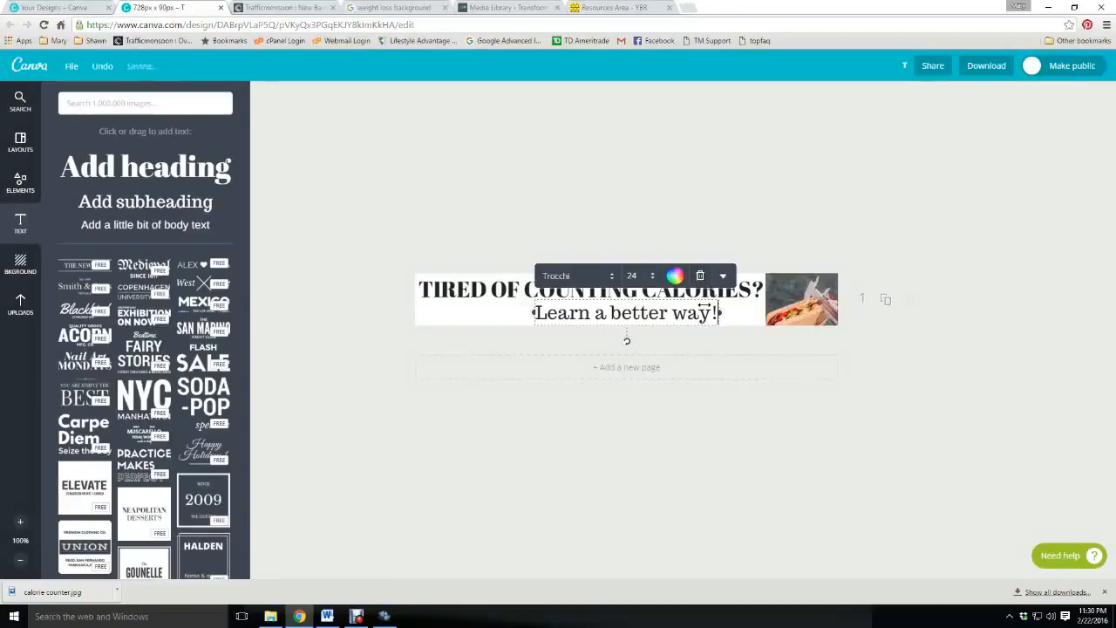
pyautogui.click(571, 293)
pyautogui.click(571, 290)
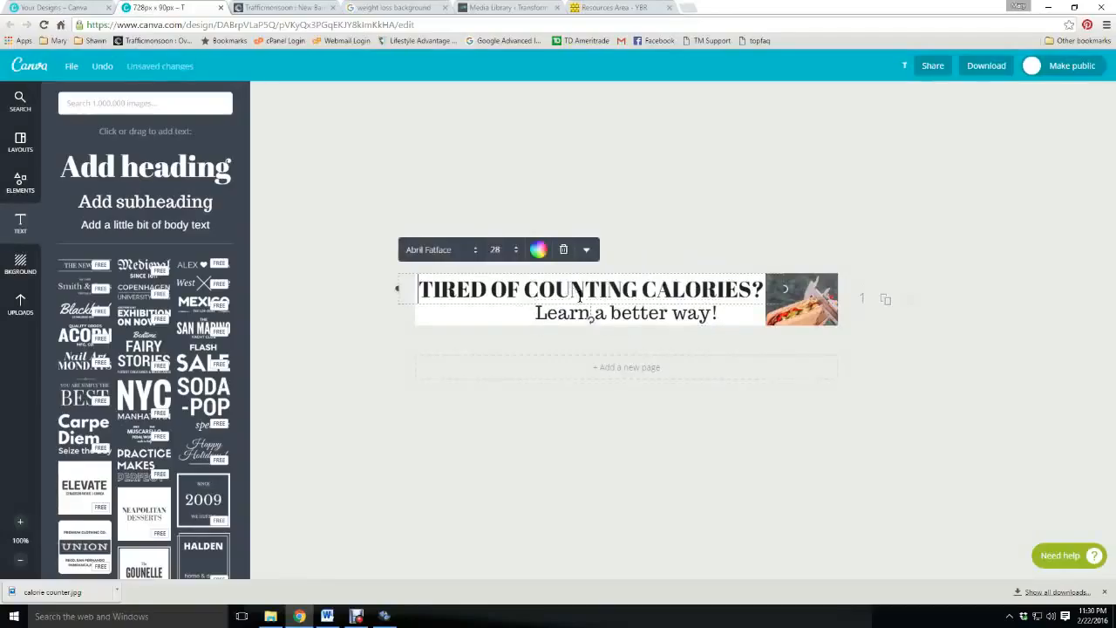
pyautogui.click(485, 317)
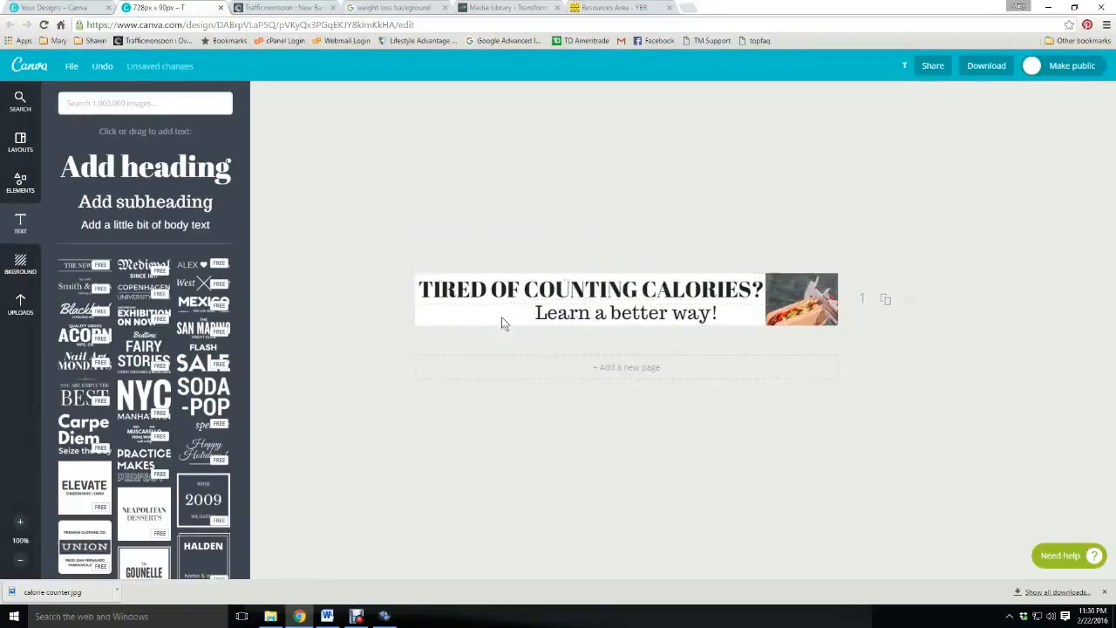
# Try solid blue, striped teal and light beige backgrounds on the banner, ending with the dark red zigzag pattern.
pyautogui.click(20, 265)
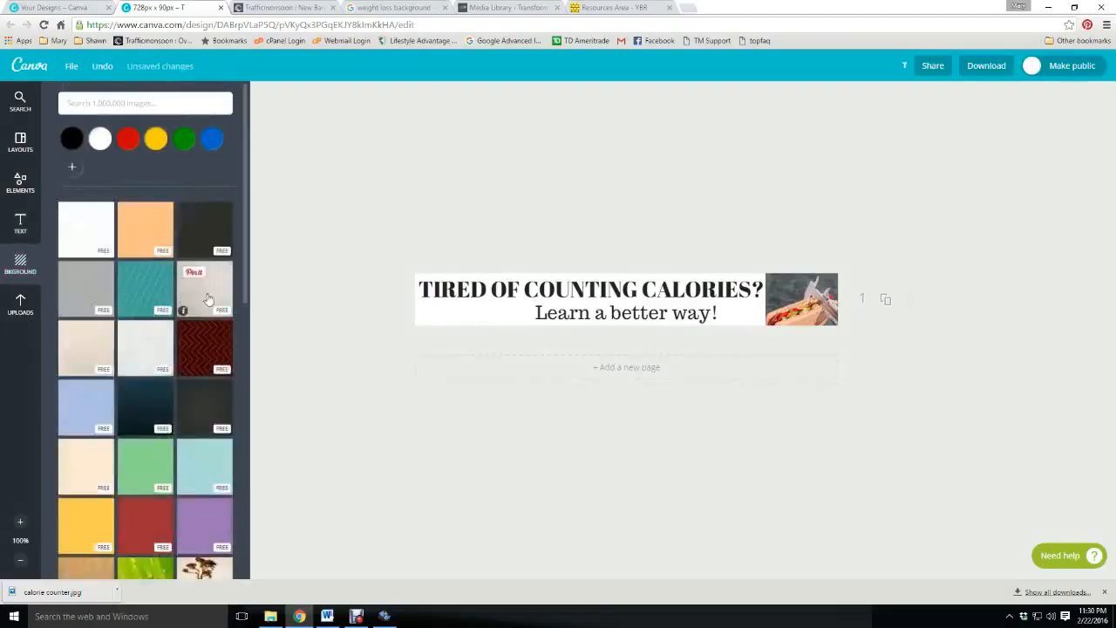
pyautogui.click(212, 141)
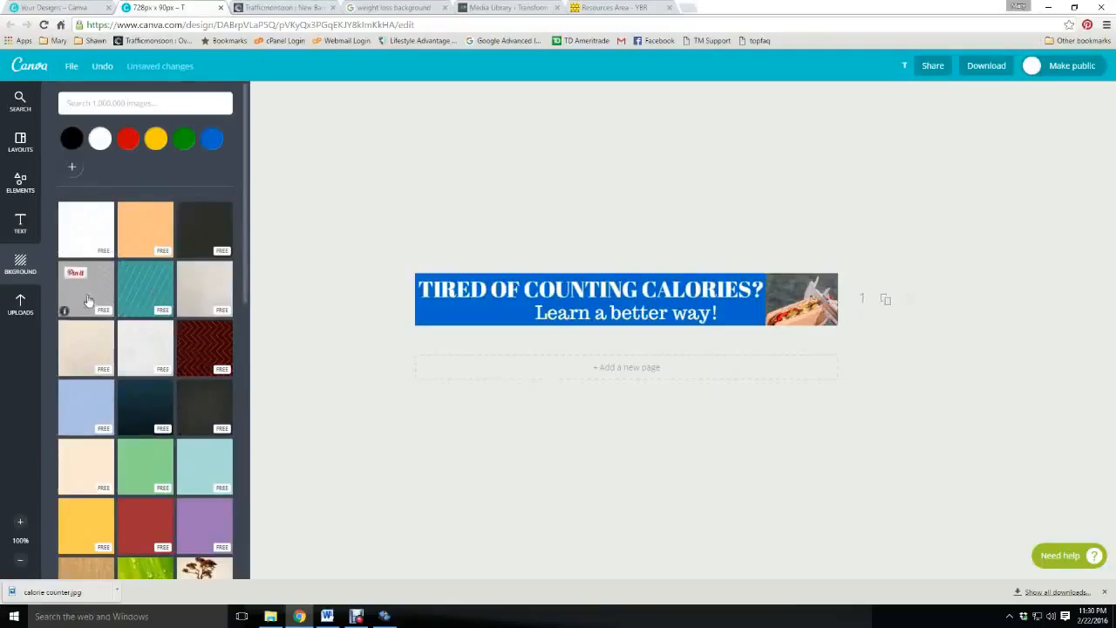
pyautogui.click(124, 309)
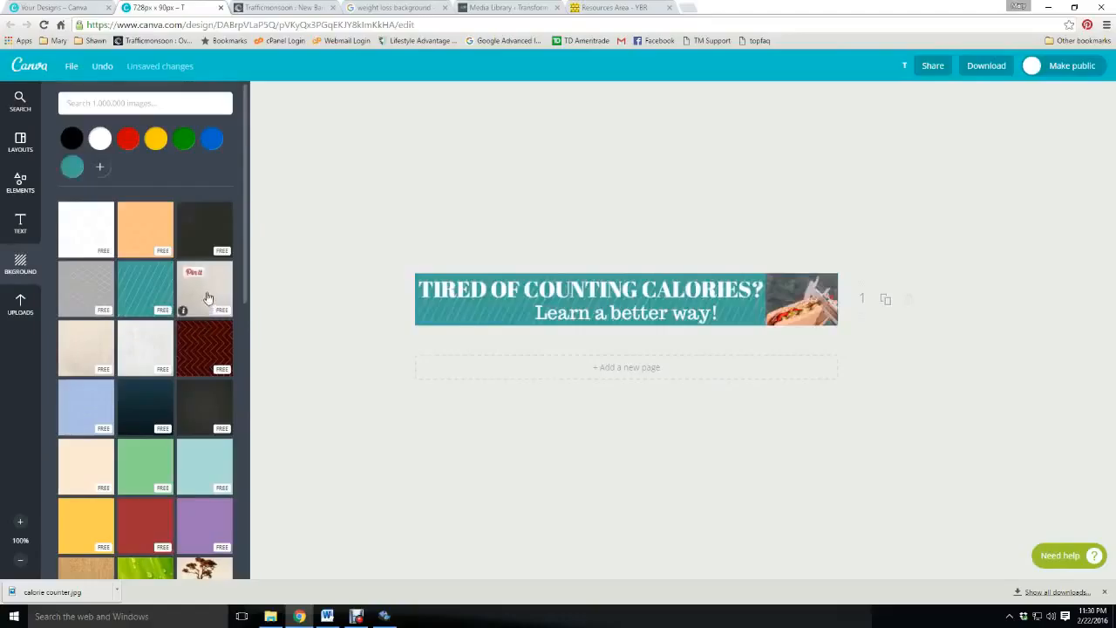
pyautogui.click(208, 299)
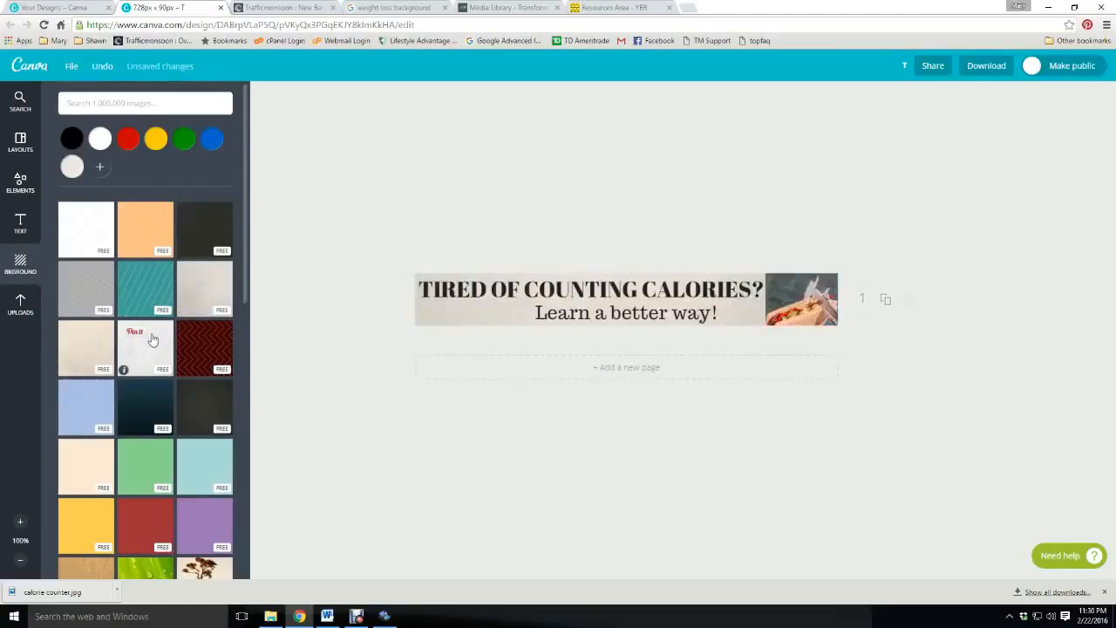
pyautogui.click(202, 356)
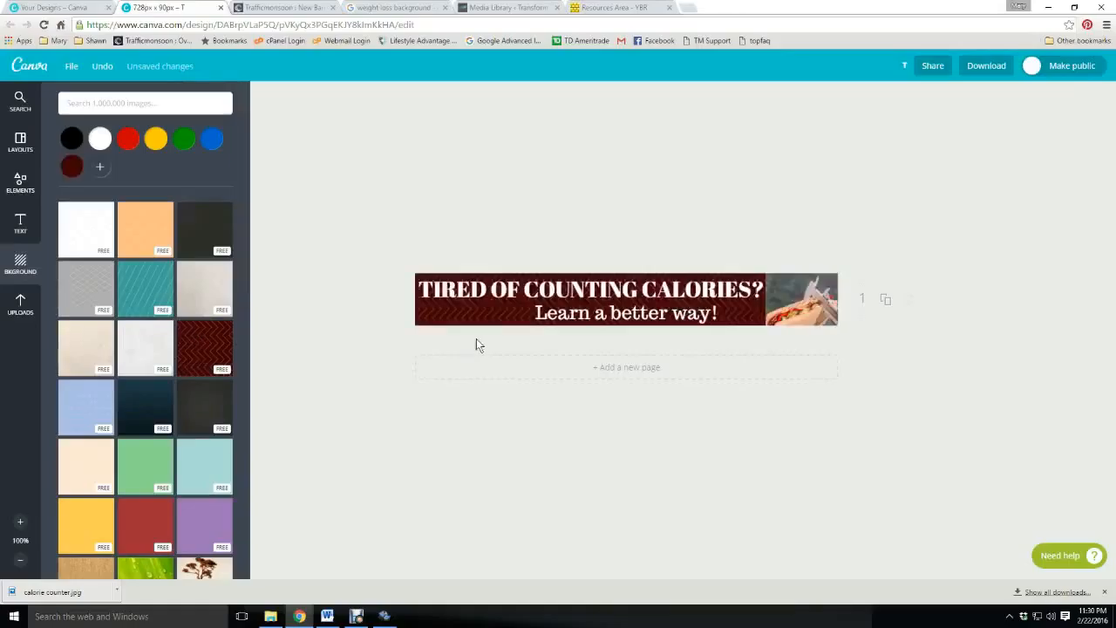
# Recolor the whole "TIRED OF COUNTING CALORIES?" heading to yellow.
pyautogui.click(507, 296)
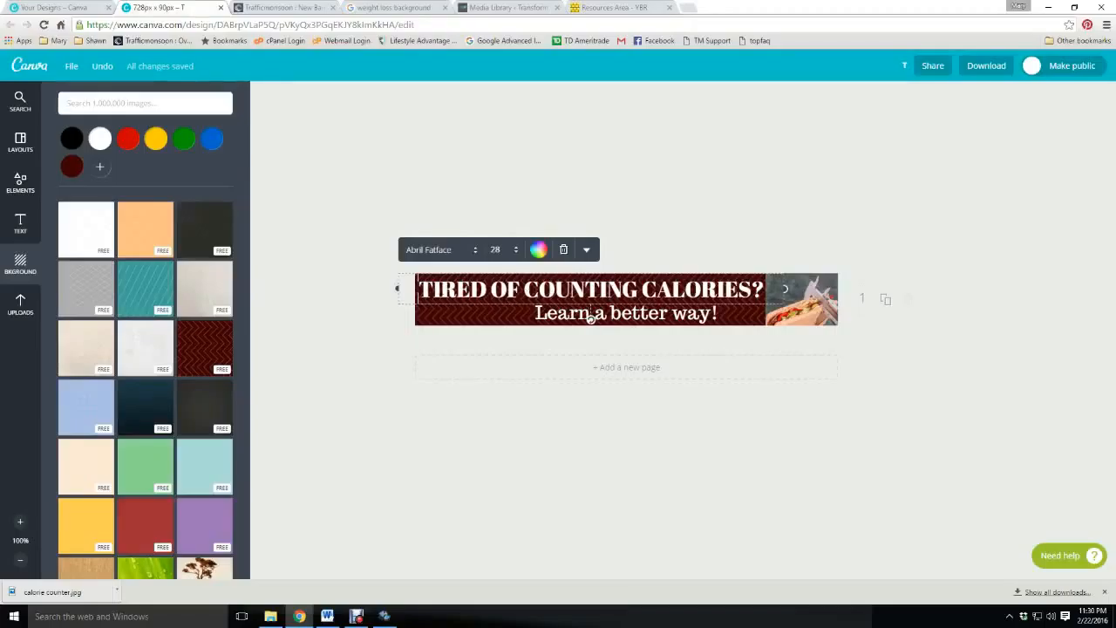
pyautogui.hotkey('shift', 'Right')
pyautogui.hotkey('shift', 'Right')
pyautogui.hotkey('shift', 'Right')
pyautogui.hotkey('shift', 'Right')
pyautogui.hotkey('shift', 'Right')
pyautogui.hotkey('shift', 'Right')
pyautogui.hotkey('shift', 'Right')
pyautogui.hotkey('shift', 'Right')
pyautogui.hotkey('shift', 'Right')
pyautogui.hotkey('shift', 'Right')
pyautogui.hotkey('shift', 'Right')
pyautogui.hotkey('shift', 'Right')
pyautogui.hotkey('shift', 'Right')
pyautogui.hotkey('shift', 'Right')
pyautogui.hotkey('shift', 'Right')
pyautogui.hotkey('shift', 'Right')
pyautogui.hotkey('shift', 'Right')
pyautogui.hotkey('shift', 'Right')
pyautogui.hotkey('shift', 'Right')
pyautogui.hotkey('shift', 'Right')
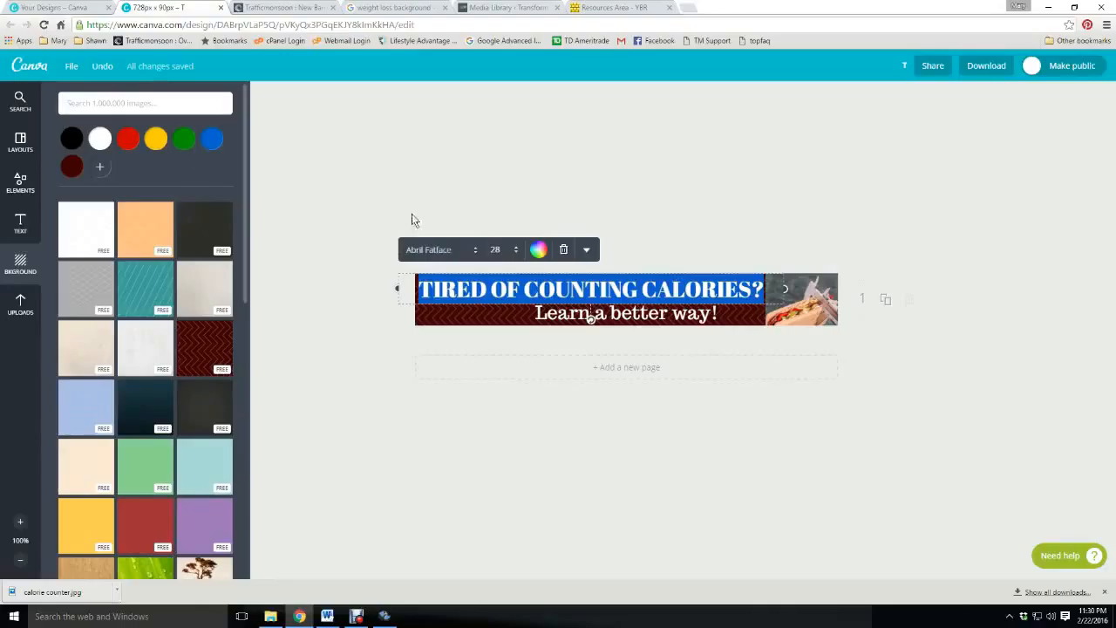
pyautogui.click(538, 253)
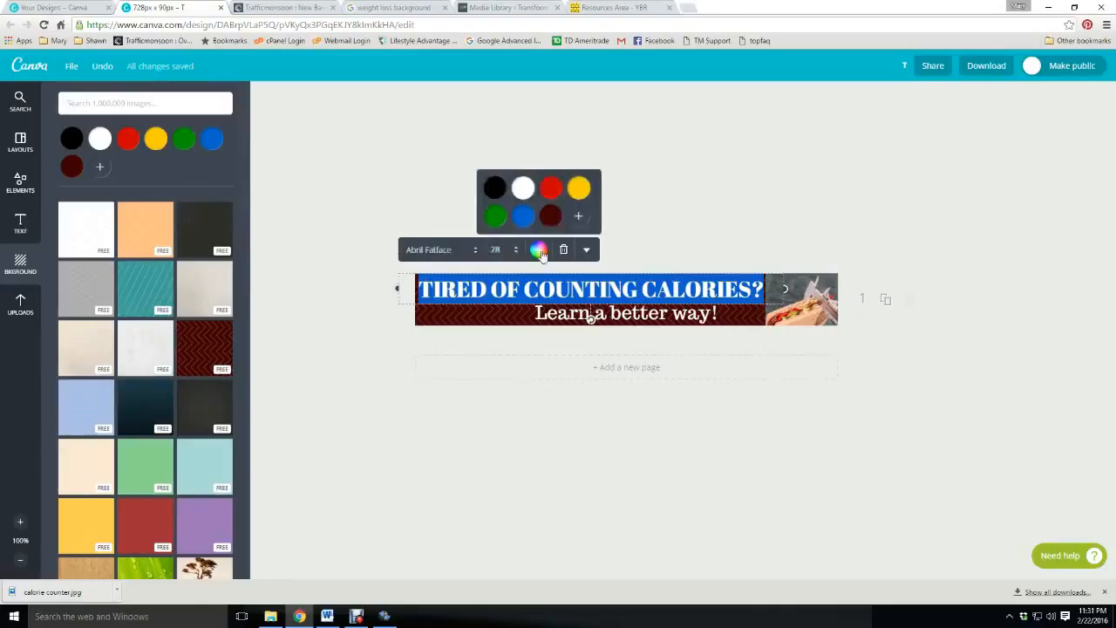
pyautogui.click(577, 218)
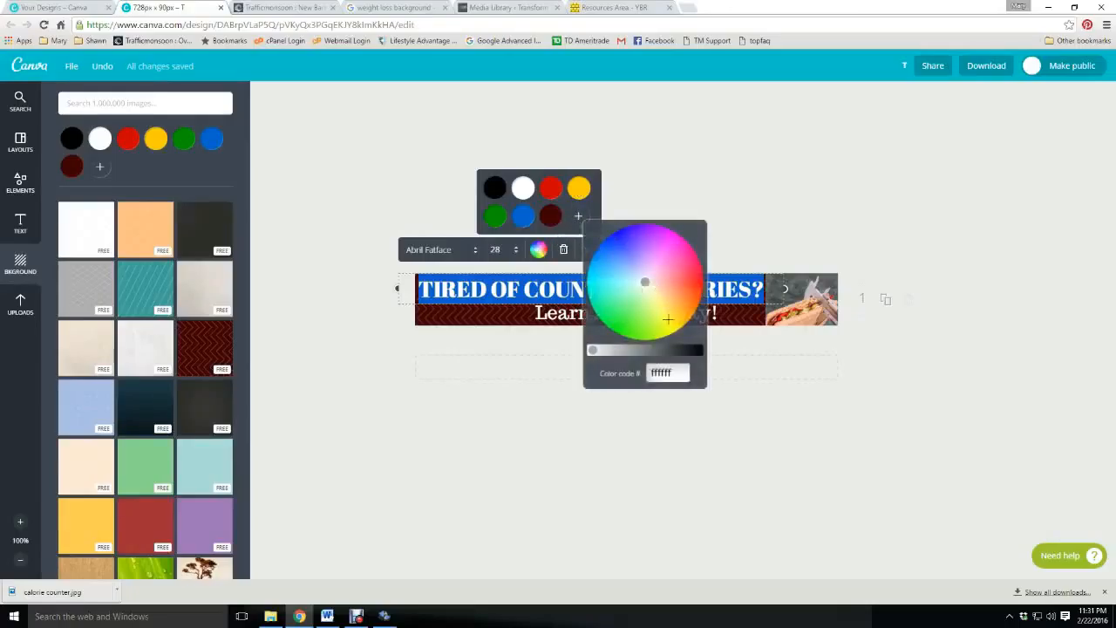
pyautogui.click(579, 217)
pyautogui.click(579, 190)
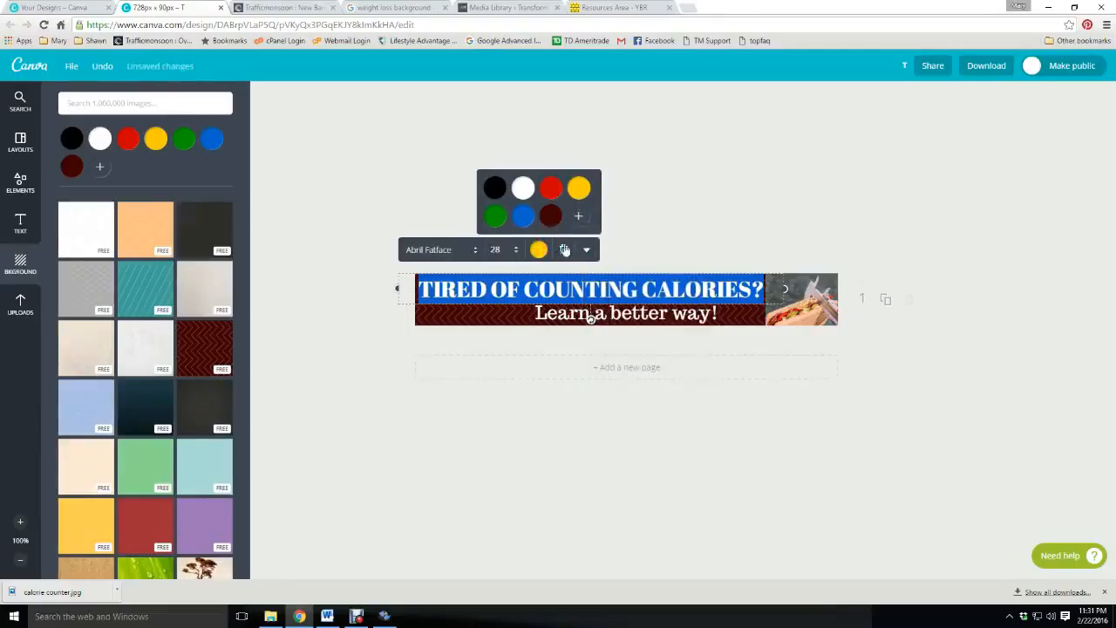
pyautogui.click(426, 350)
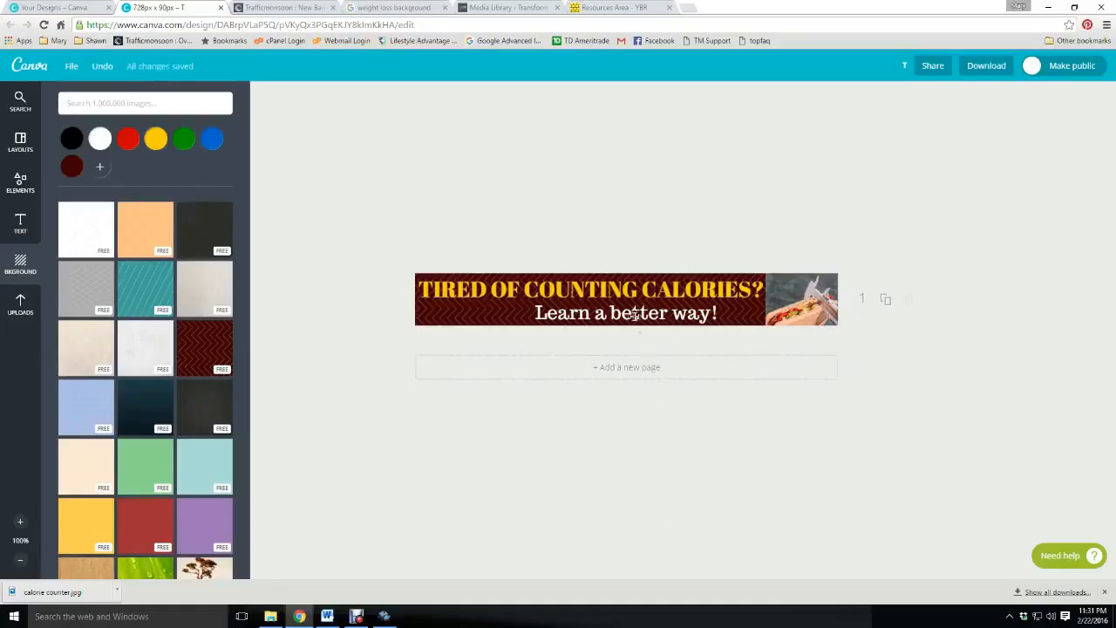
# Adjust the transparency of the dark red patterned background so that it is only slightly faded.
pyautogui.click(479, 320)
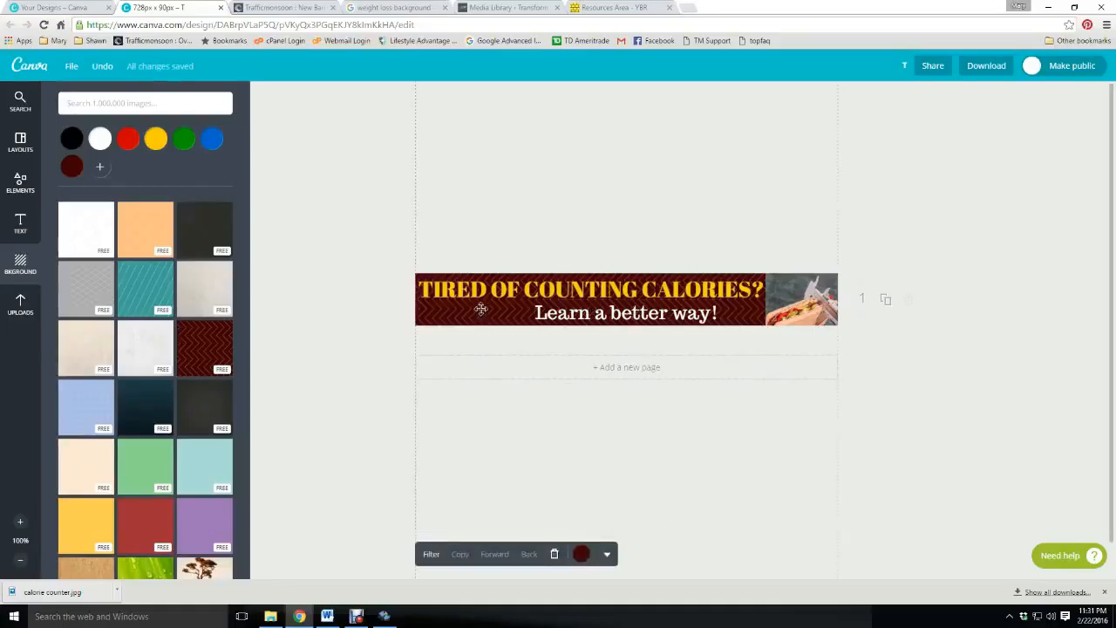
pyautogui.click(603, 558)
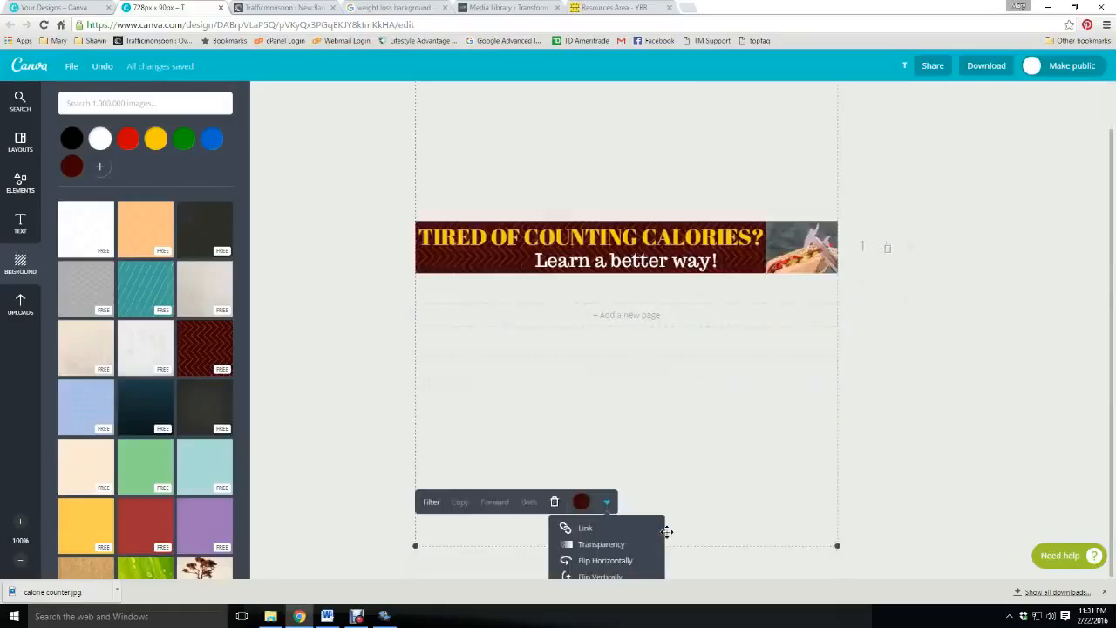
pyautogui.click(611, 545)
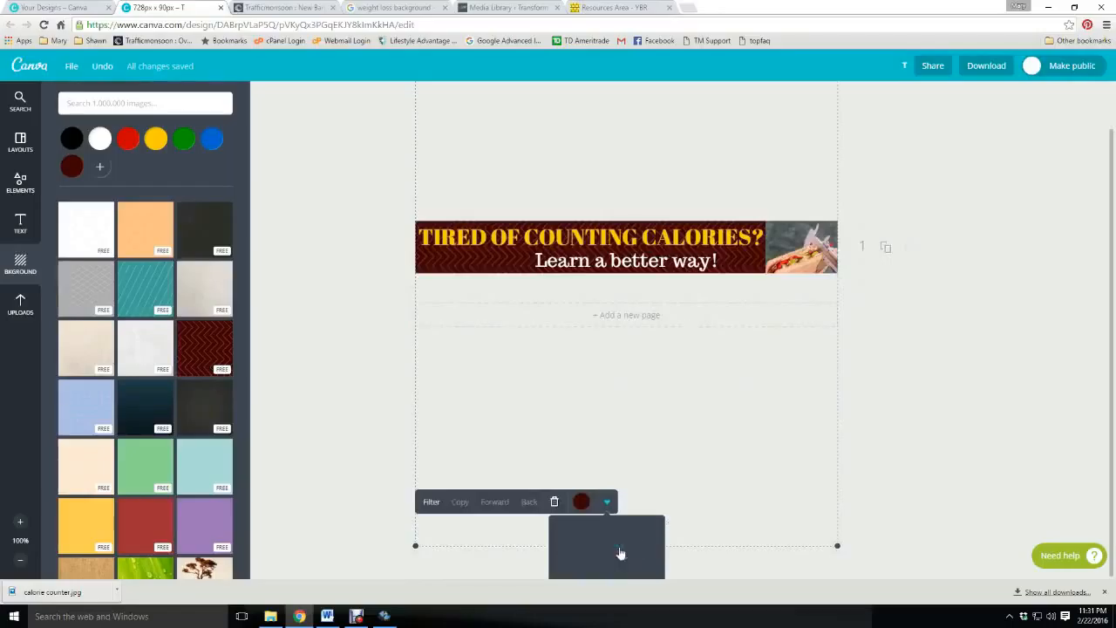
pyautogui.moveTo(661, 541); pyautogui.dragTo(642, 547)
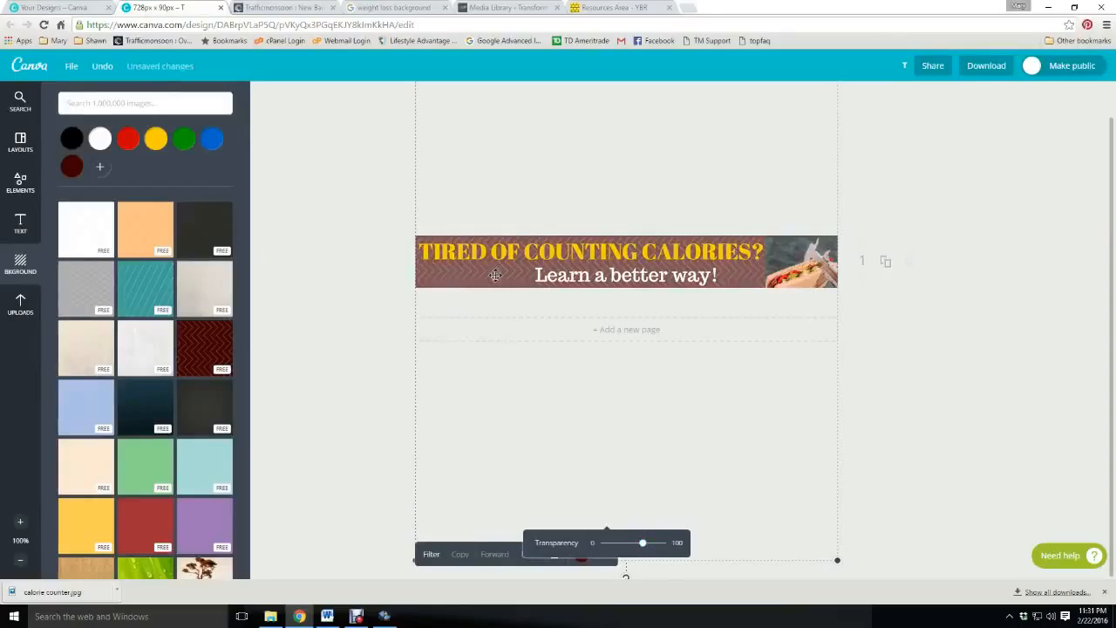
pyautogui.scroll(-1, 495, 275)
pyautogui.click(606, 502)
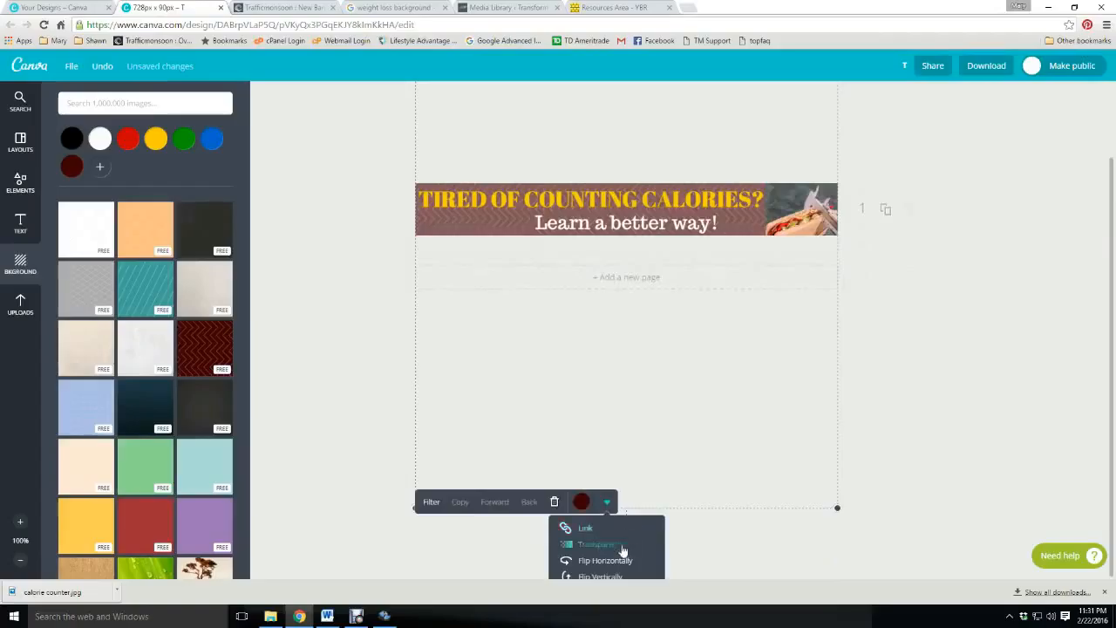
pyautogui.click(622, 549)
pyautogui.moveTo(643, 579); pyautogui.dragTo(657, 579)
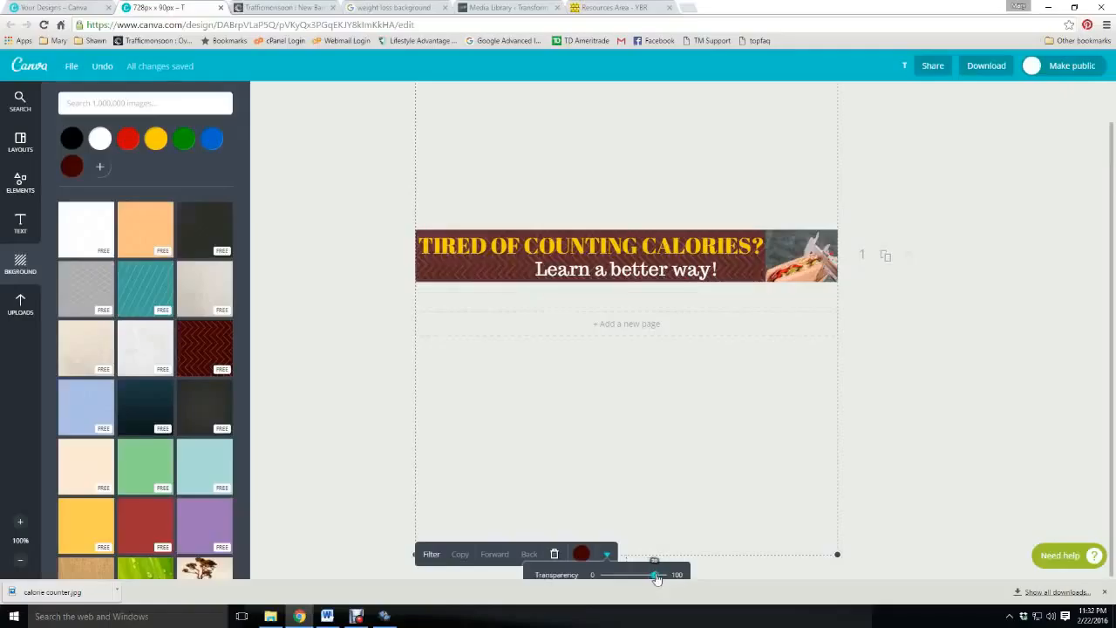
pyautogui.click(702, 479)
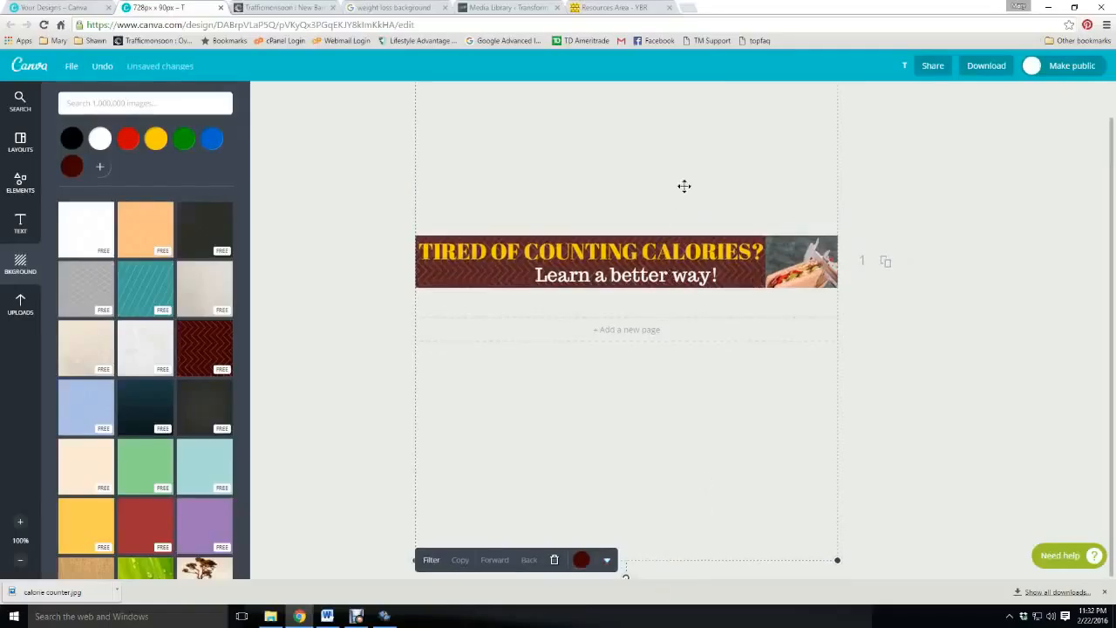
pyautogui.scroll(1, 749, 308)
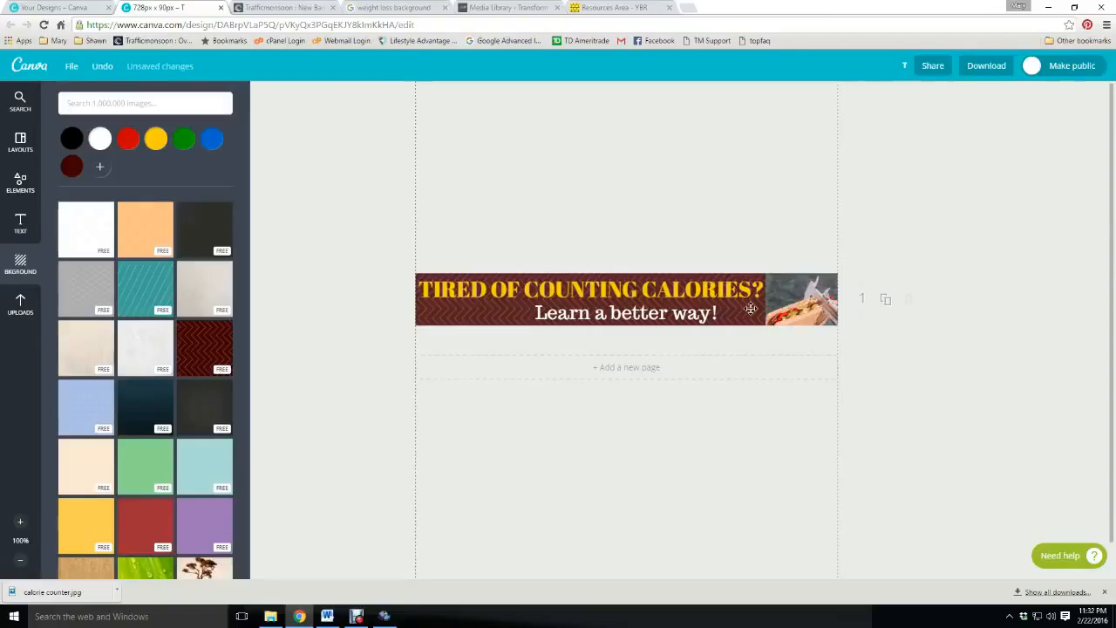
# Move the yellow heading back one layer in the stacking order.
pyautogui.rightClick(751, 309)
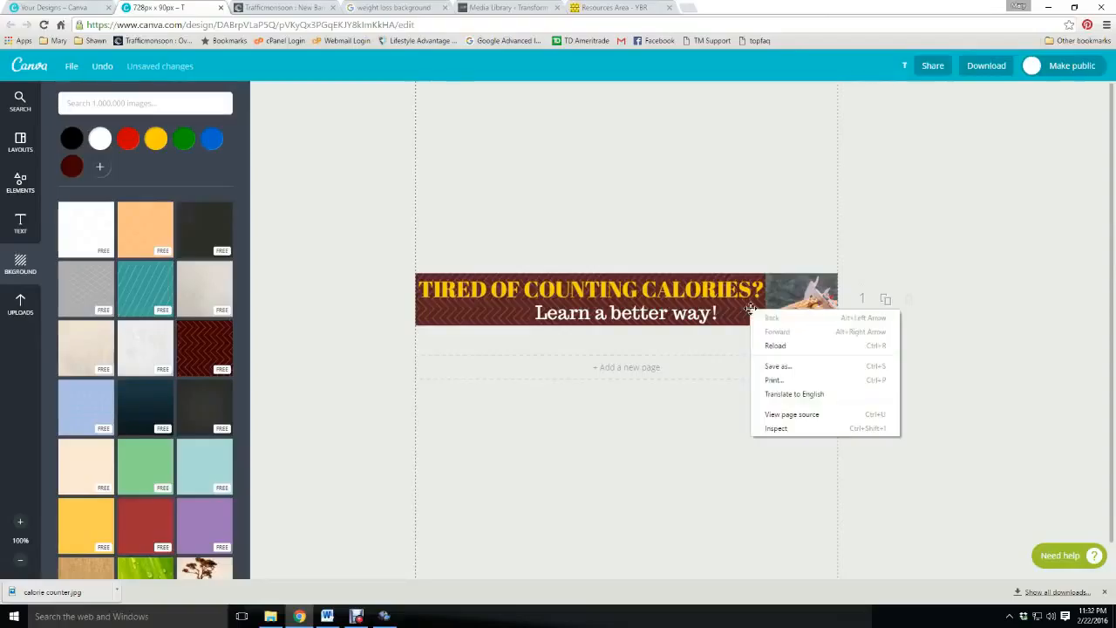
pyautogui.click(356, 332)
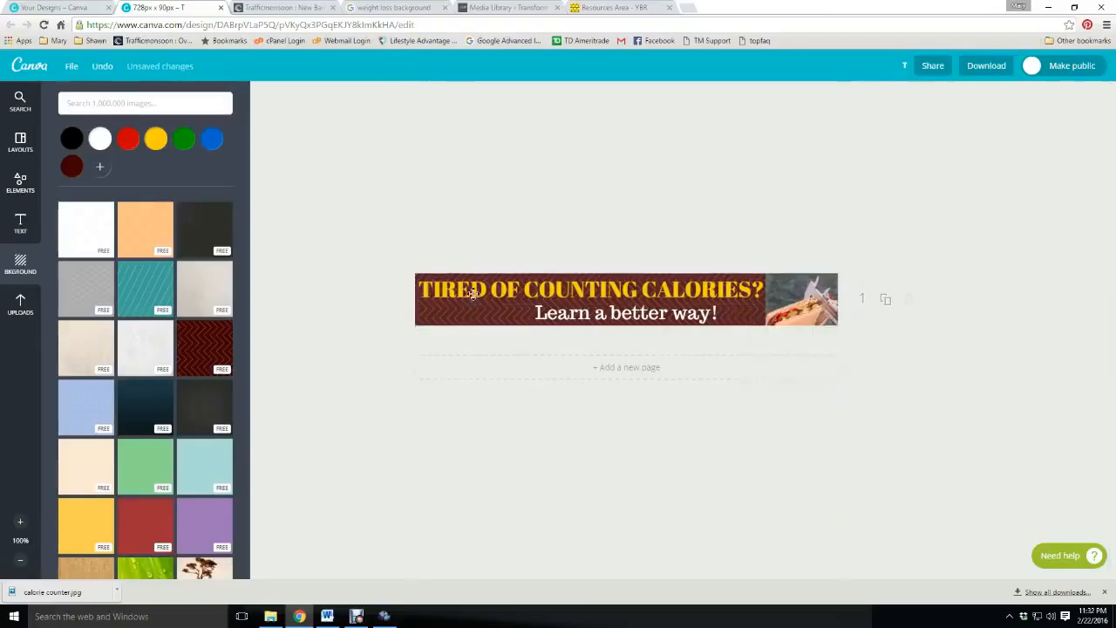
pyautogui.click(579, 286)
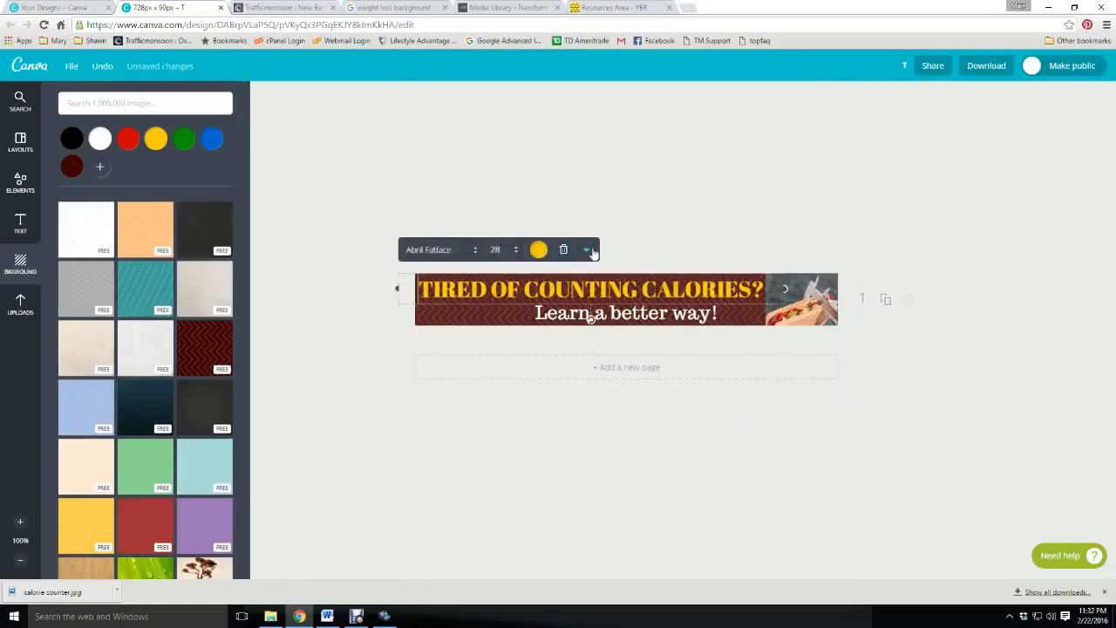
pyautogui.click(590, 251)
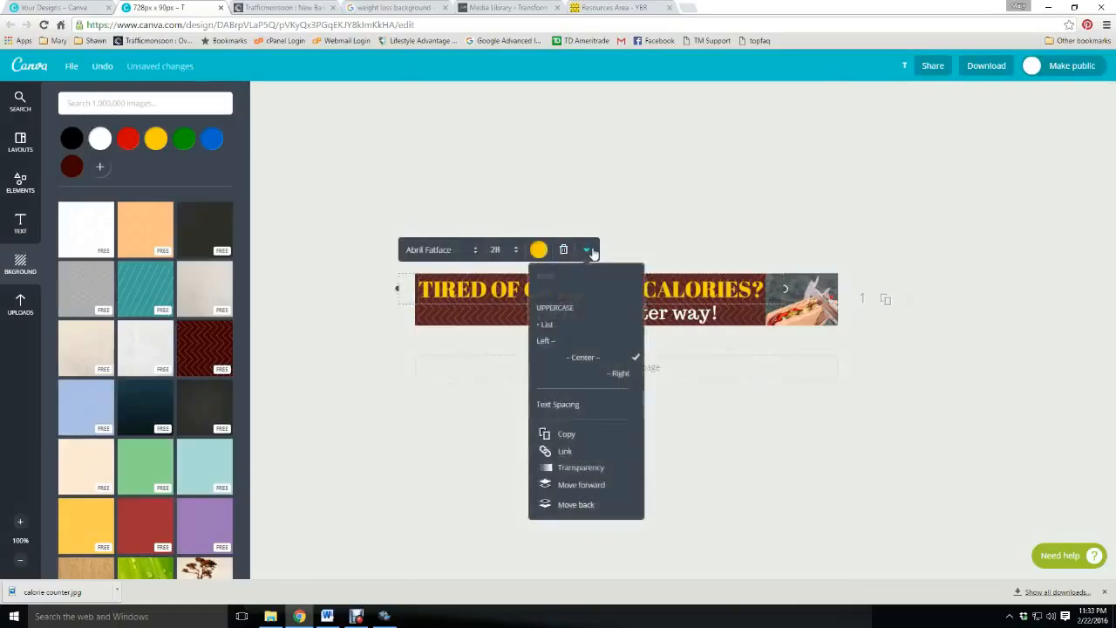
pyautogui.click(590, 506)
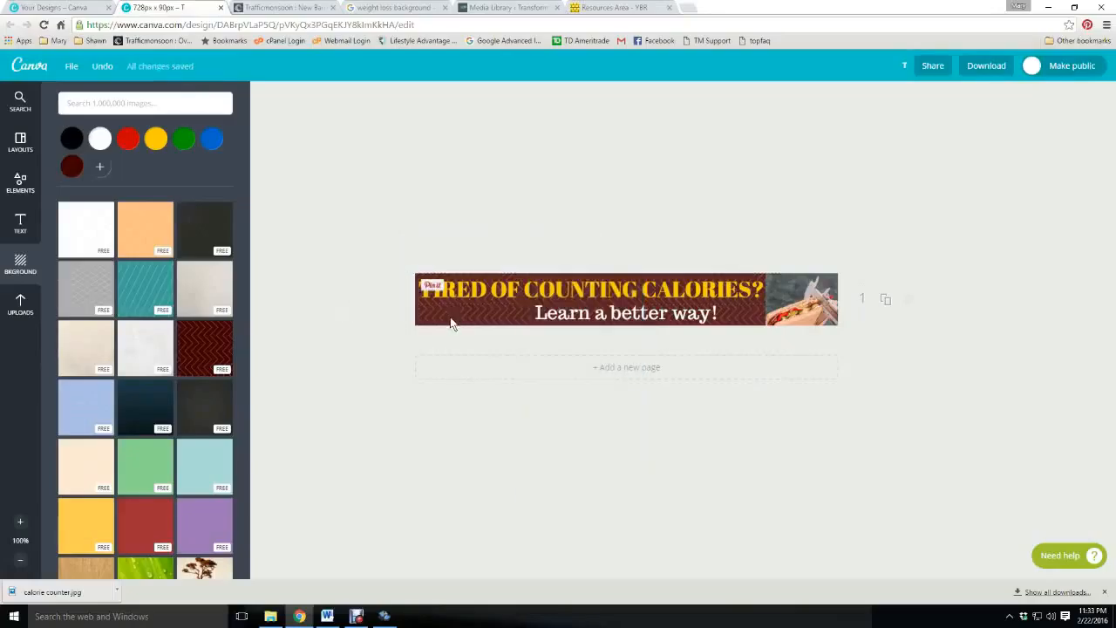
# Replace the banner's background with the dark navy texture and bring up the uploaded images.
pyautogui.click(156, 401)
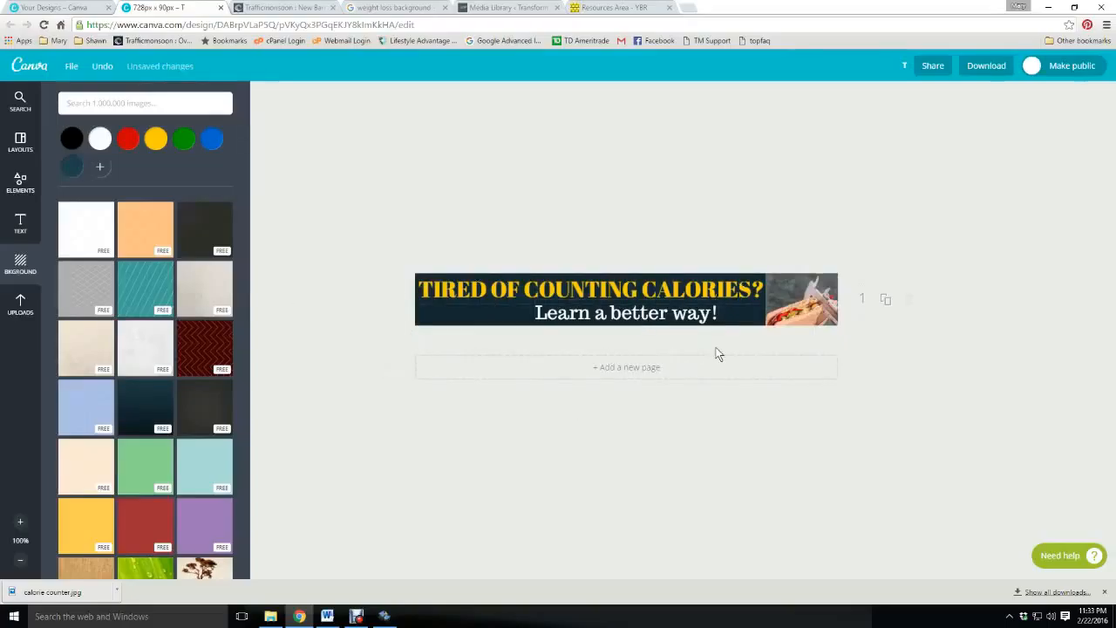
pyautogui.click(21, 302)
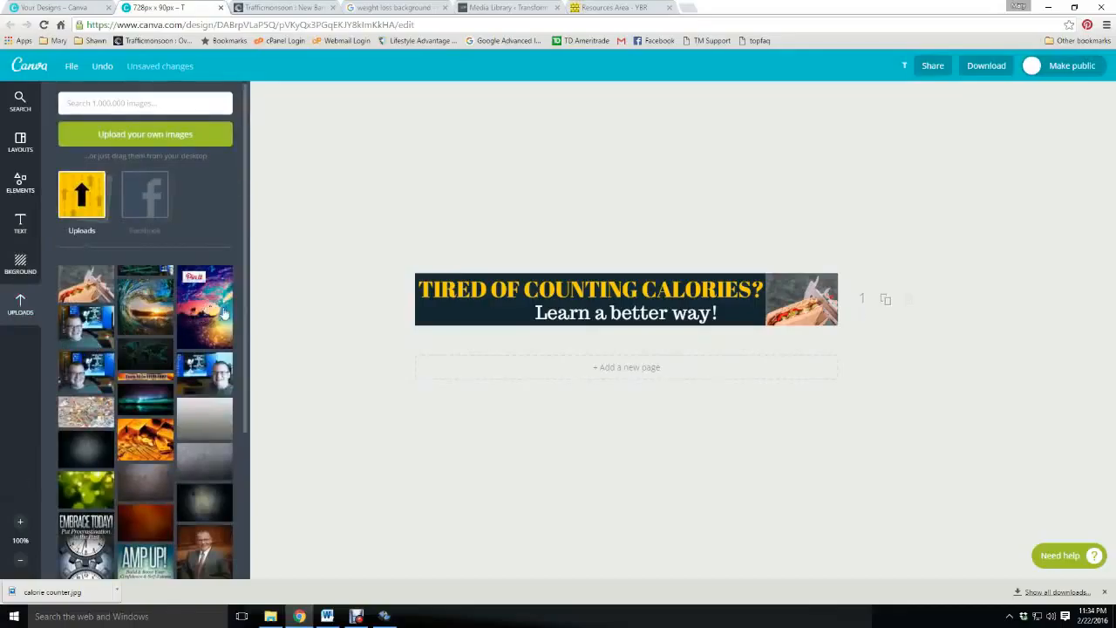
# Add the uploaded sunset-and-wave picture to the banner and enlarge it to cover the whole text area beside the hot dog photo.
pyautogui.click(204, 310)
pyautogui.moveTo(610, 323); pyautogui.dragTo(297, 331)
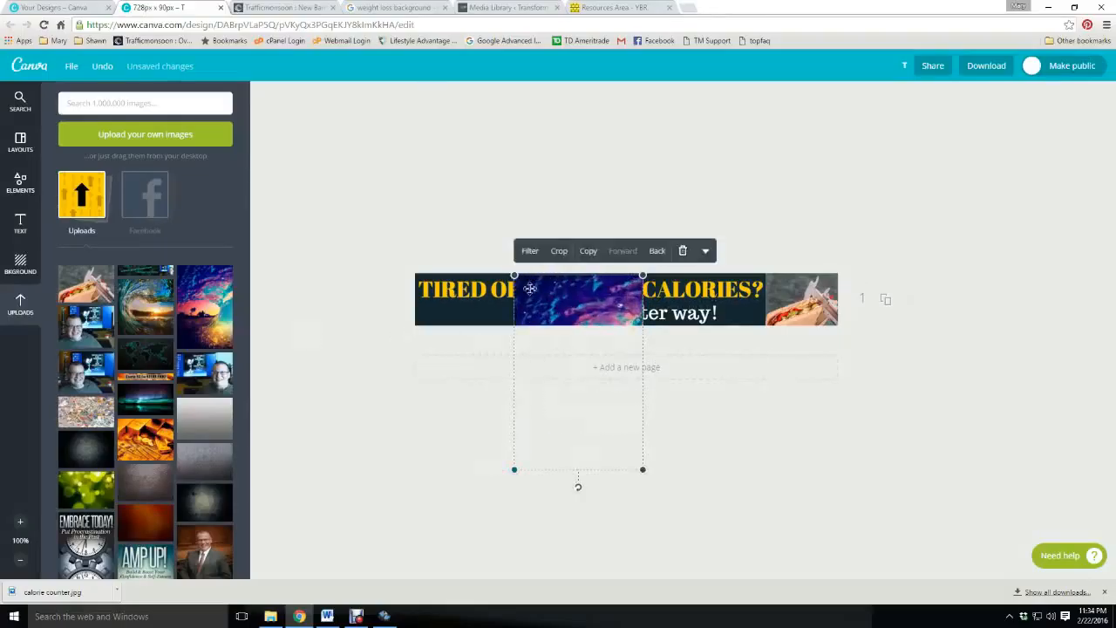
pyautogui.moveTo(642, 274); pyautogui.dragTo(875, 265)
pyautogui.moveTo(541, 413); pyautogui.dragTo(443, 440)
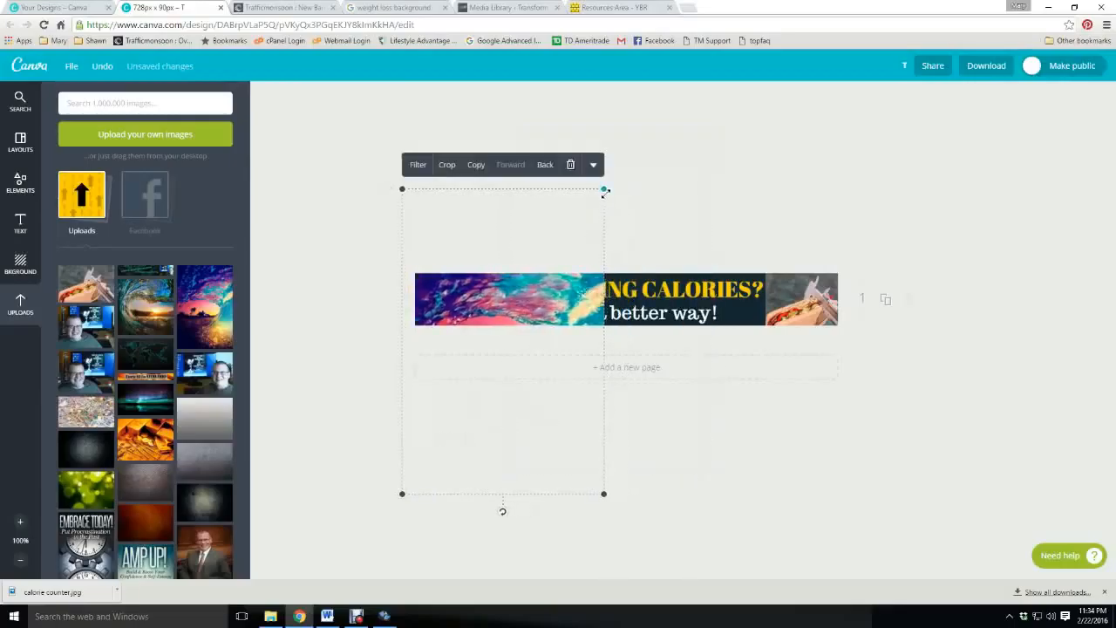
pyautogui.moveTo(602, 187); pyautogui.dragTo(1114, 255)
pyautogui.moveTo(693, 357); pyautogui.dragTo(727, 352)
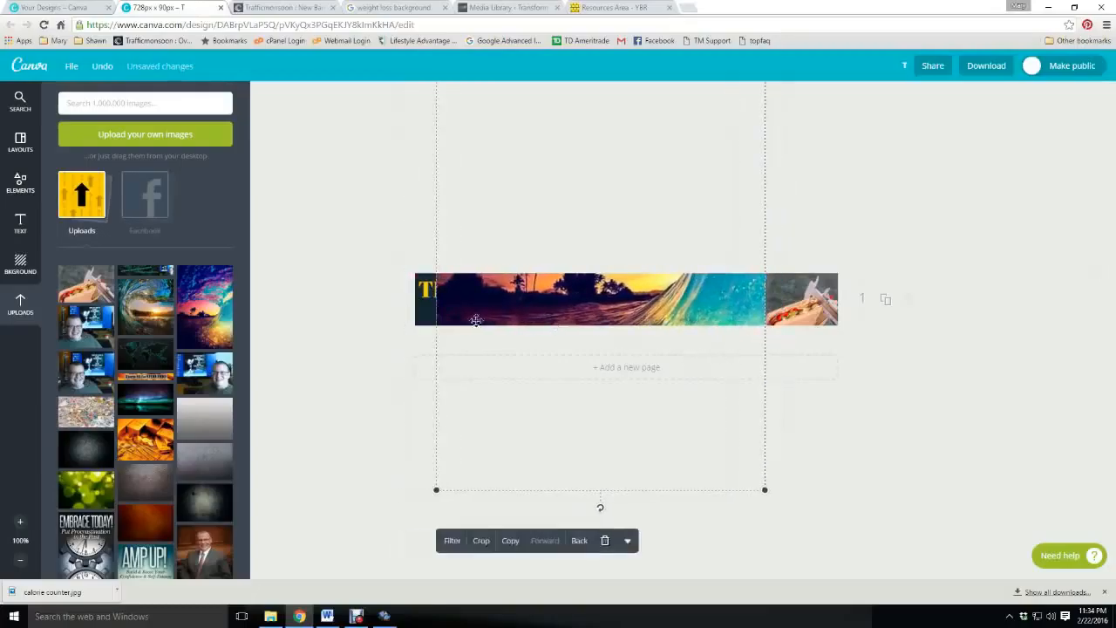
pyautogui.moveTo(436, 489); pyautogui.dragTo(360, 489)
pyautogui.click(370, 468)
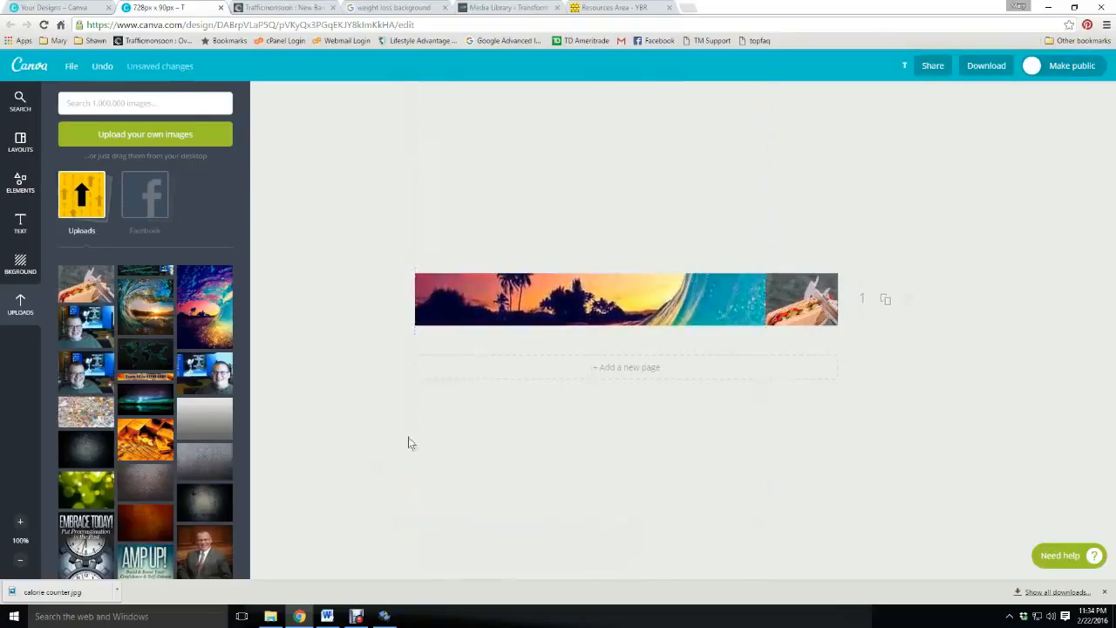
# Send the sunset-and-wave picture behind the heading and subheading to preview it, and delete it from the banner.
pyautogui.rightClick(560, 312)
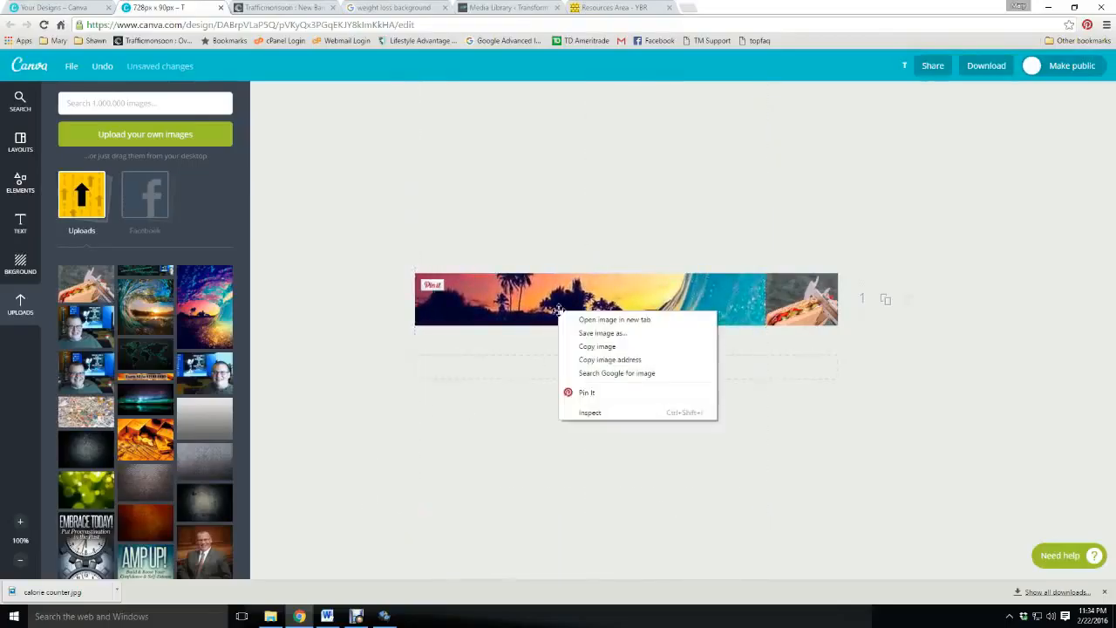
pyautogui.click(486, 310)
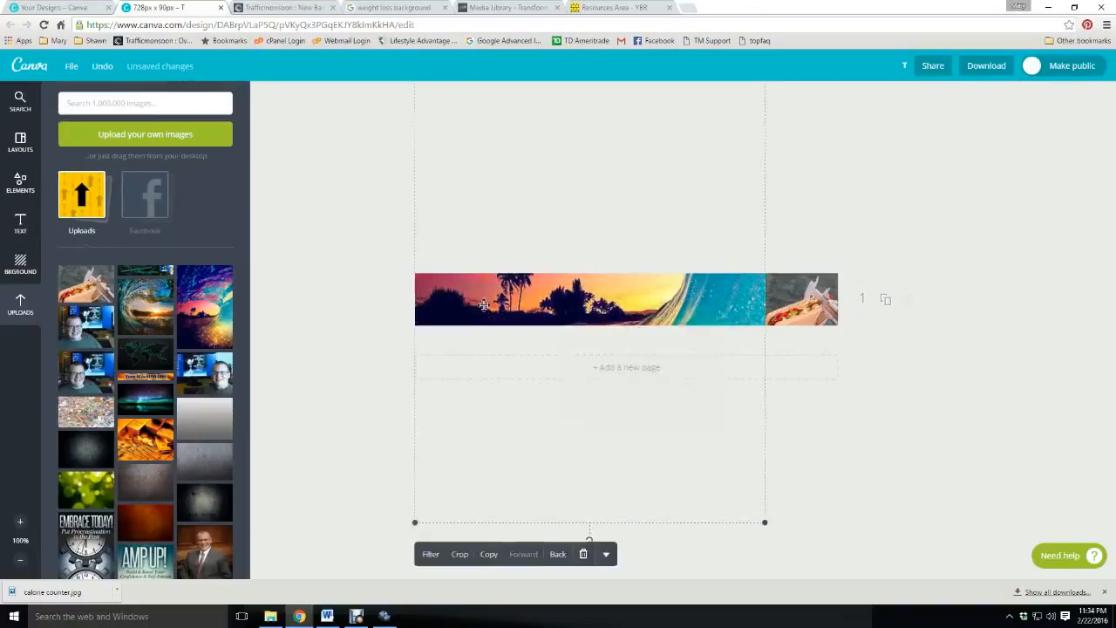
pyautogui.click(556, 554)
pyautogui.click(557, 554)
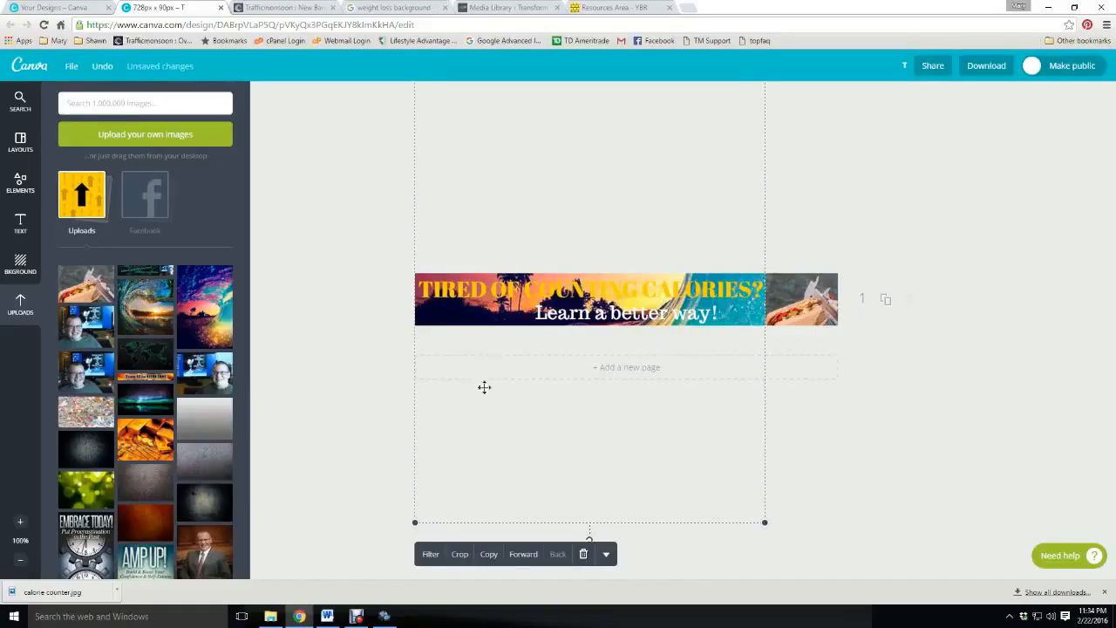
pyautogui.click(584, 554)
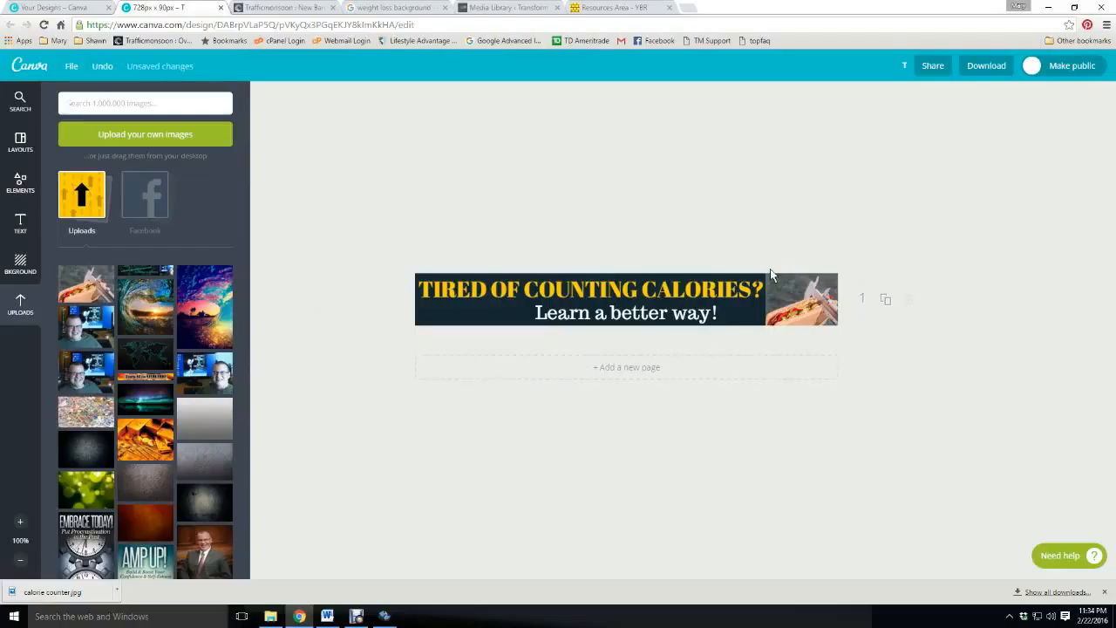
# Download the finished banner as a JPG image for web.
pyautogui.click(986, 65)
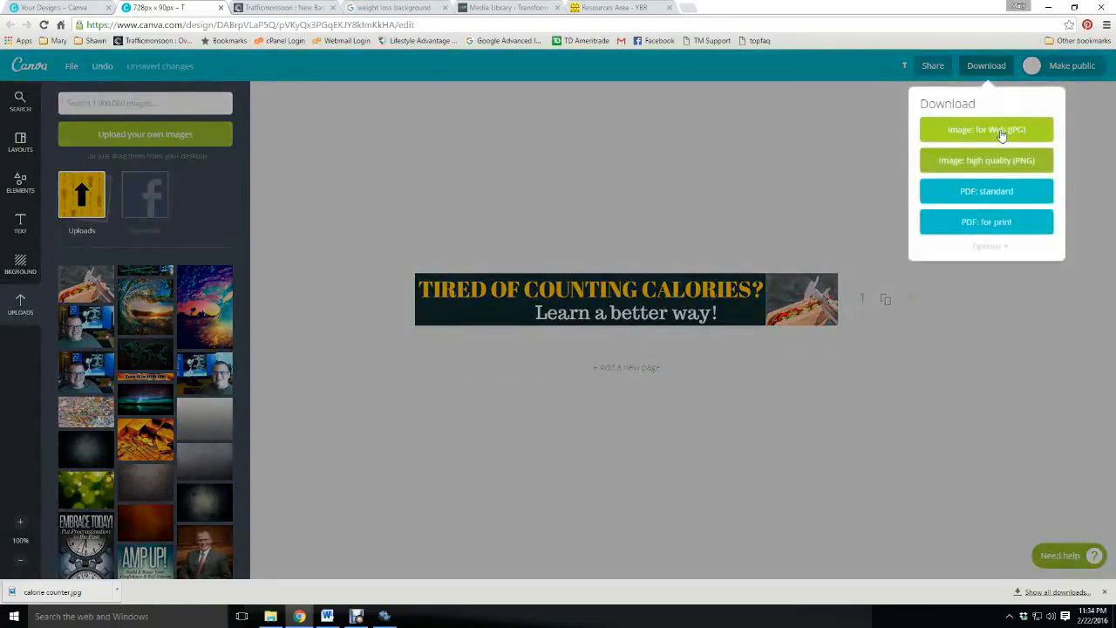
pyautogui.click(1002, 131)
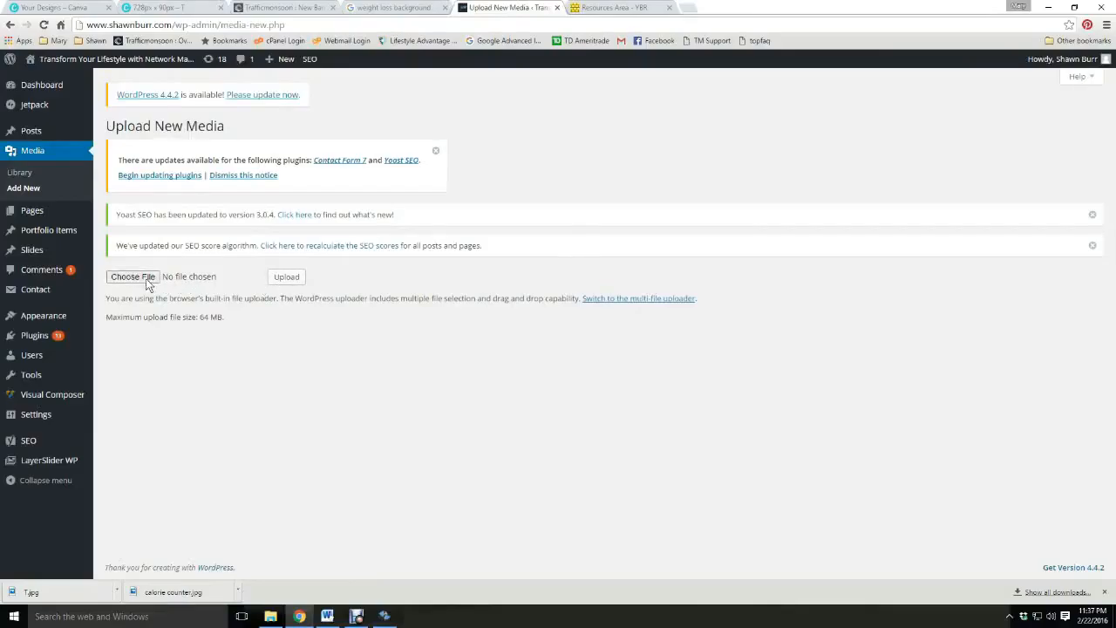
# Upload the "Tired of Counting Calories-" banner image to the WordPress media library.
pyautogui.click(182, 276)
pyautogui.scroll(-1, 562, 218)
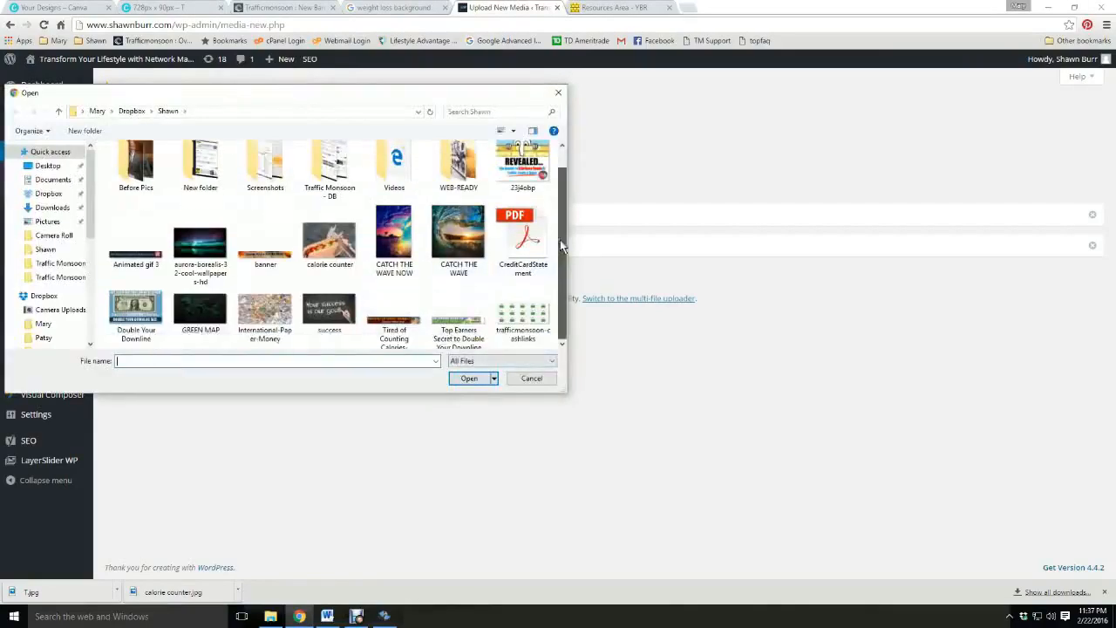
pyautogui.click(394, 322)
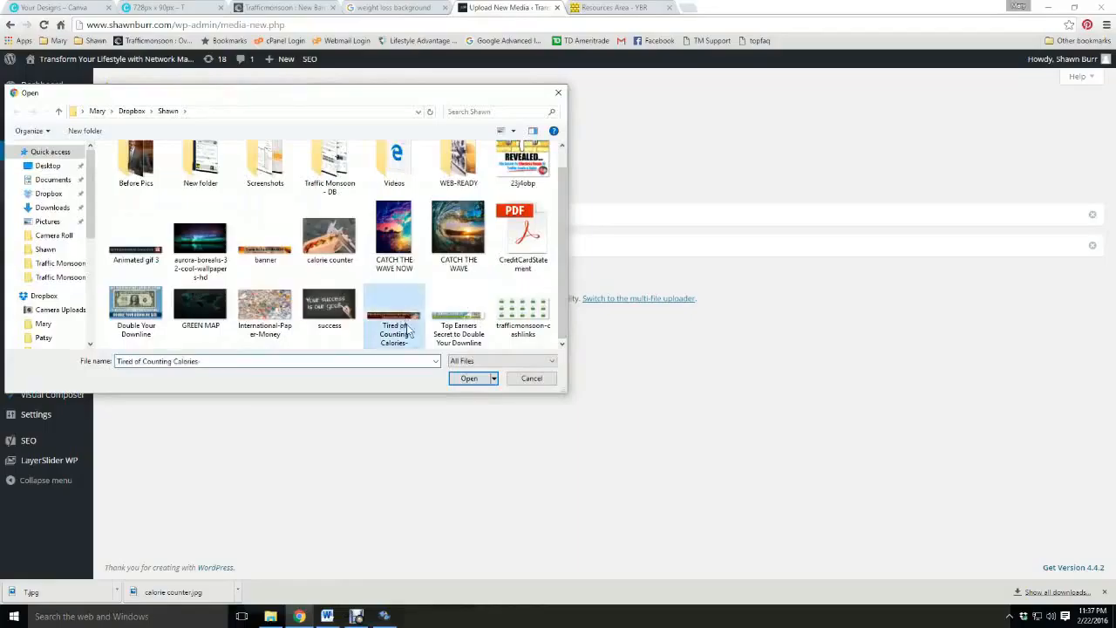
pyautogui.click(475, 383)
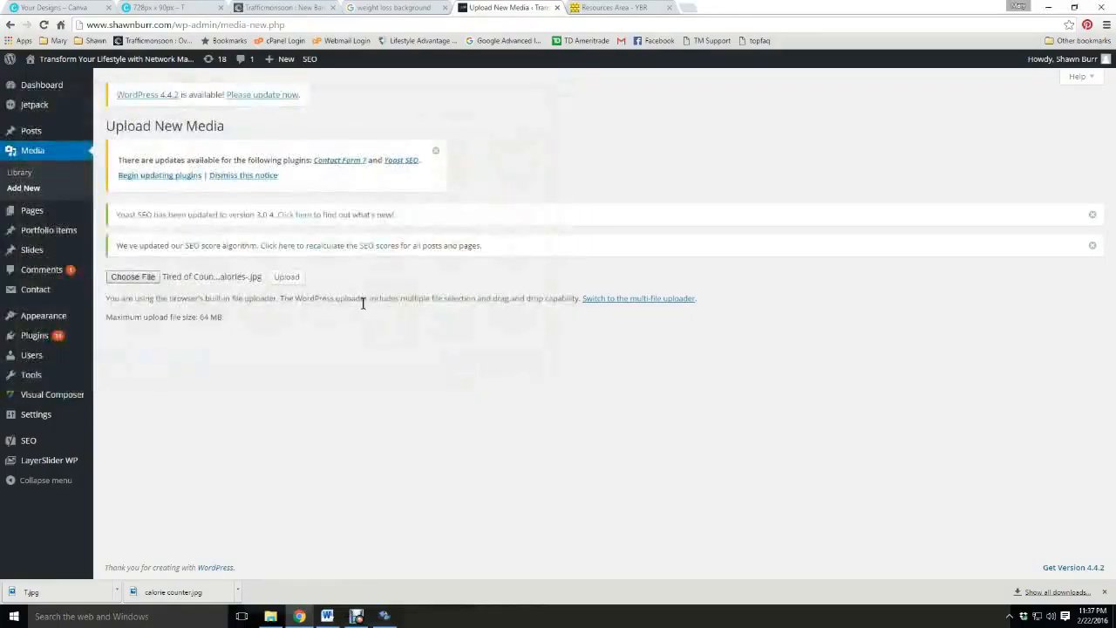
pyautogui.click(302, 279)
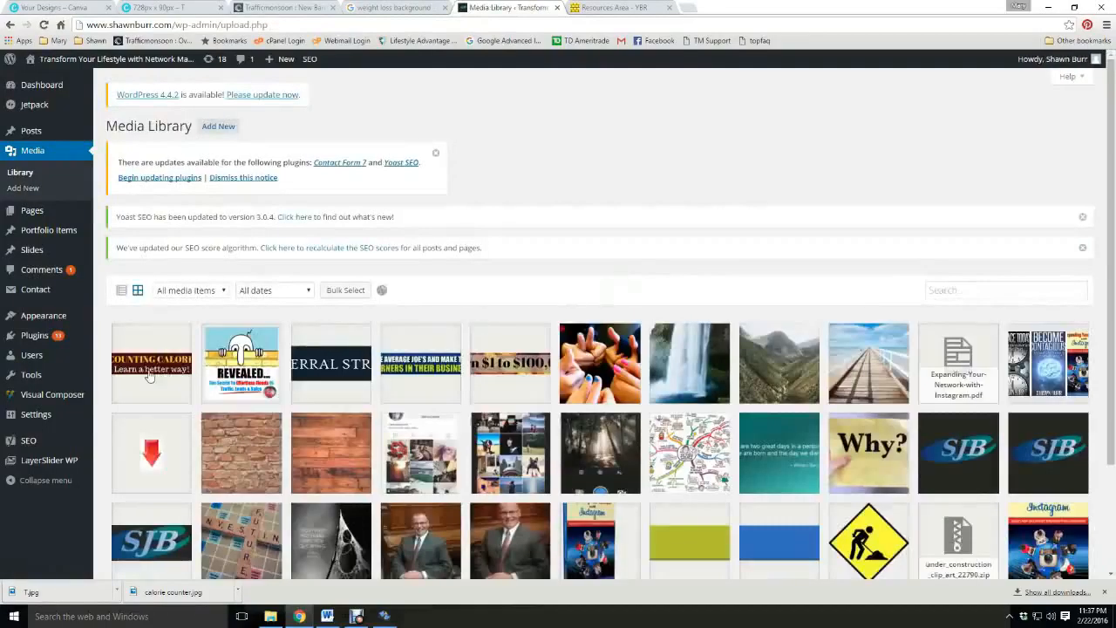
# Open the attachment details of the newly uploaded calorie banner and copy its full image URL.
pyautogui.click(150, 365)
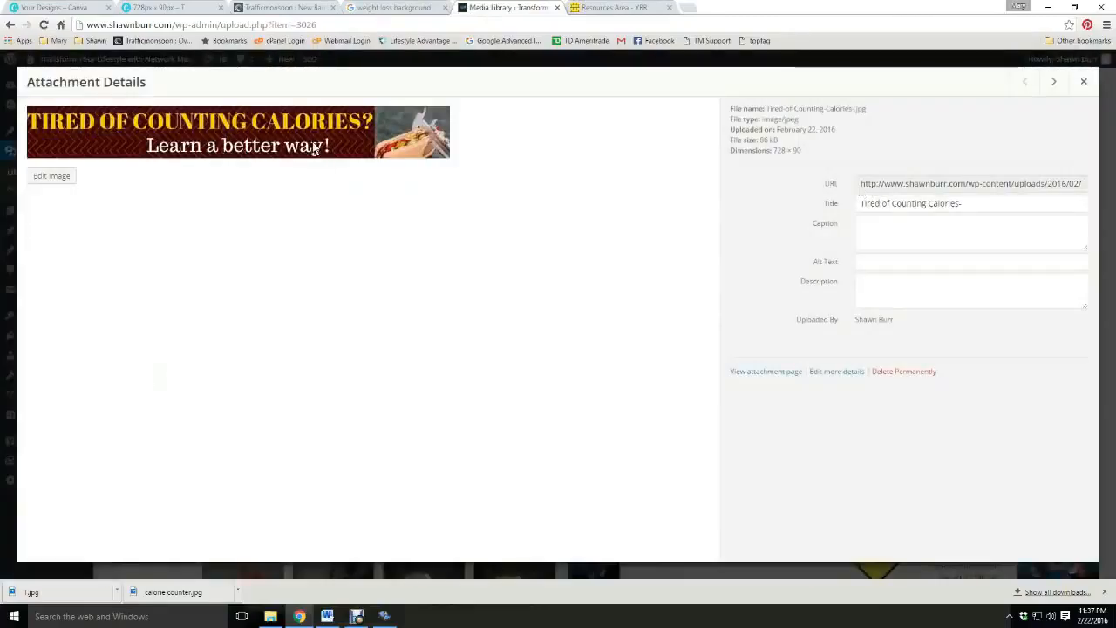
pyautogui.moveTo(860, 182); pyautogui.dragTo(1086, 186)
pyautogui.rightClick(1048, 192)
pyautogui.click(1033, 194)
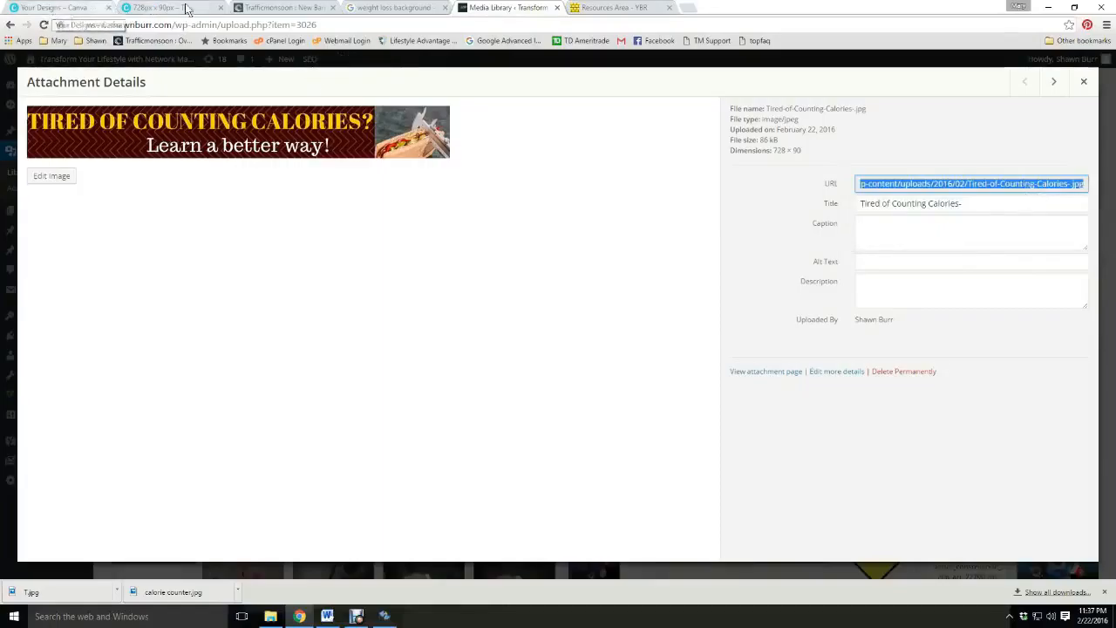
# In Traffic Monsoon's New Banner form, clear the target link and replace the banner image URL with the copied calorie banner address.
pyautogui.click(286, 8)
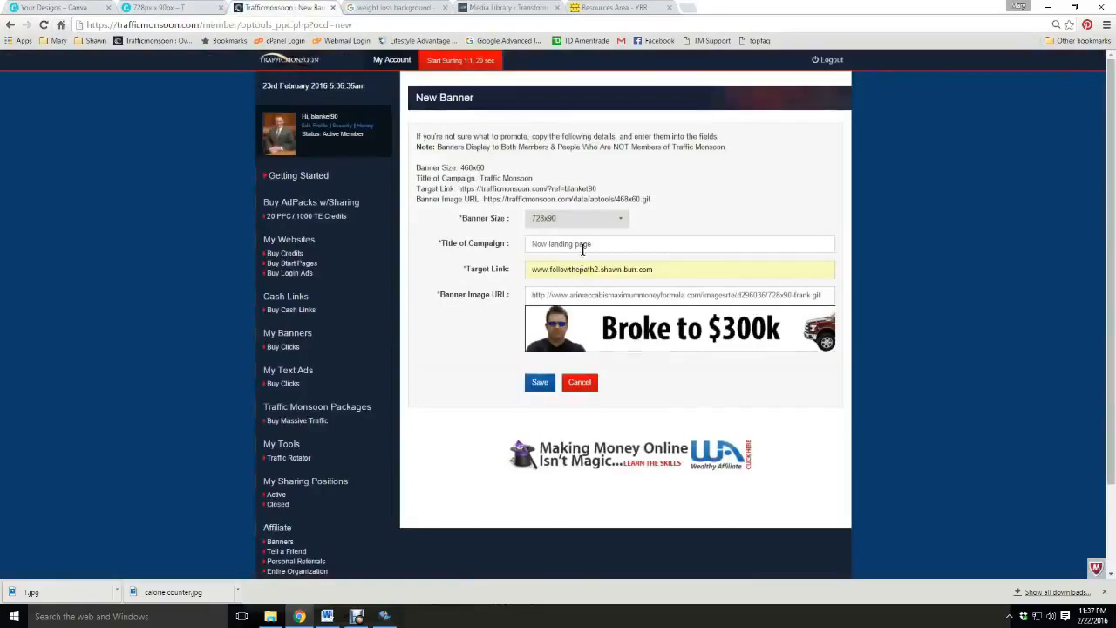
pyautogui.moveTo(678, 271); pyautogui.dragTo(440, 274)
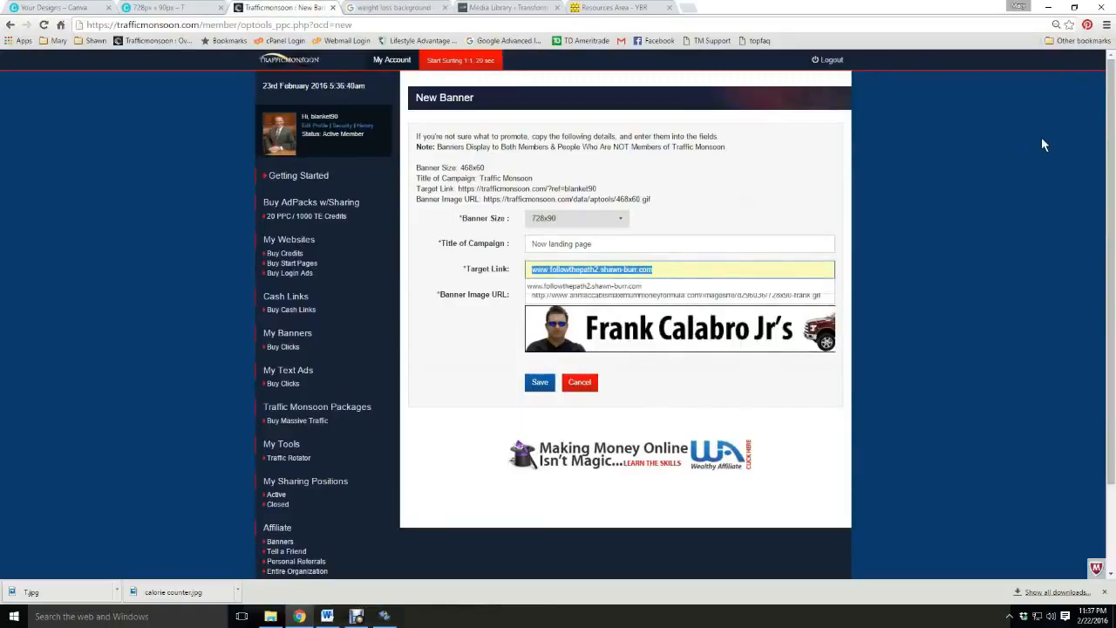
pyautogui.press('BackSpace')
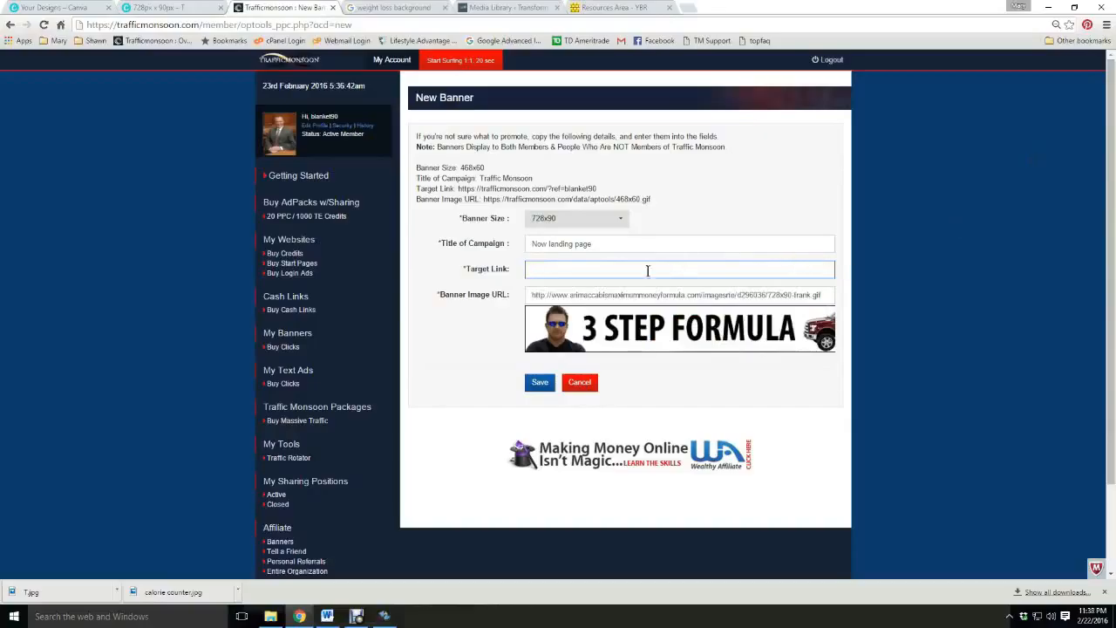
pyautogui.moveTo(828, 295); pyautogui.dragTo(449, 310)
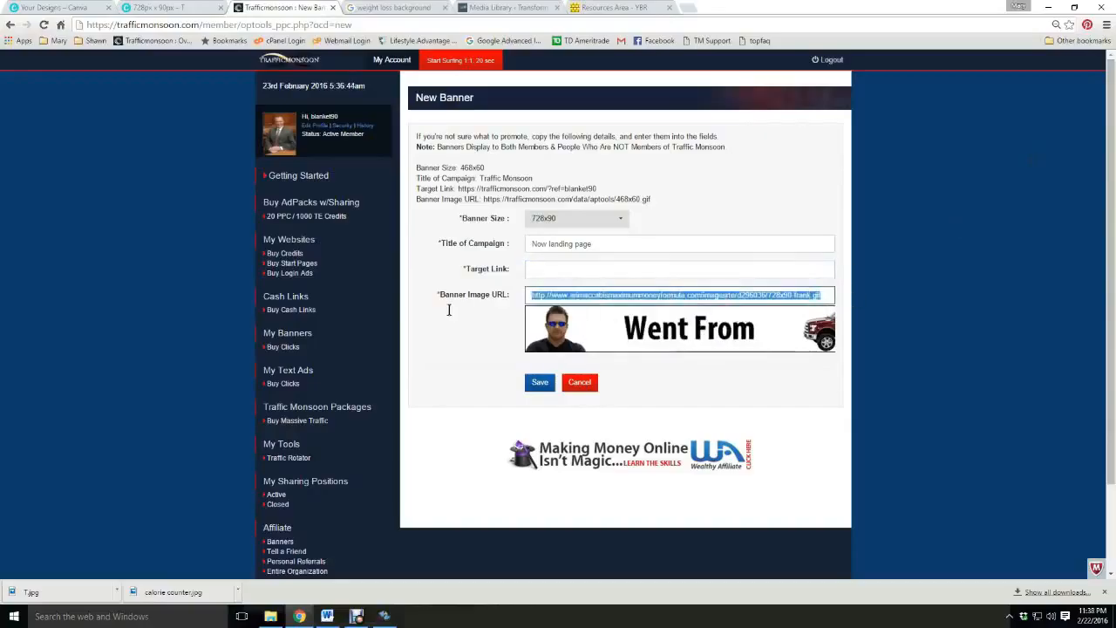
pyautogui.press('BackSpace')
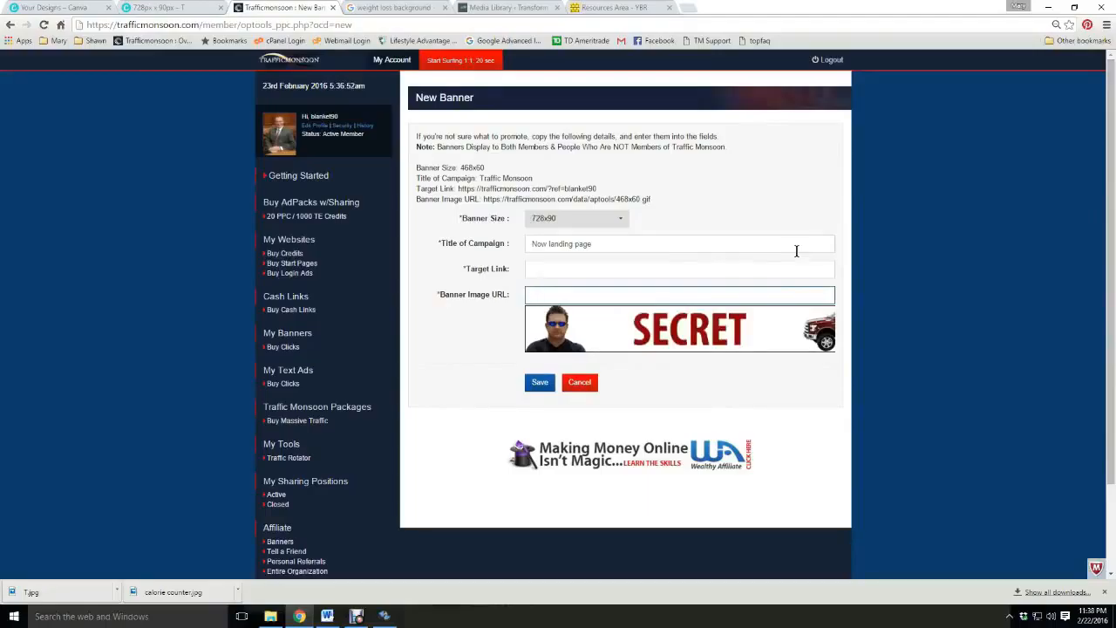
pyautogui.hotkey('ctrl', 'v')
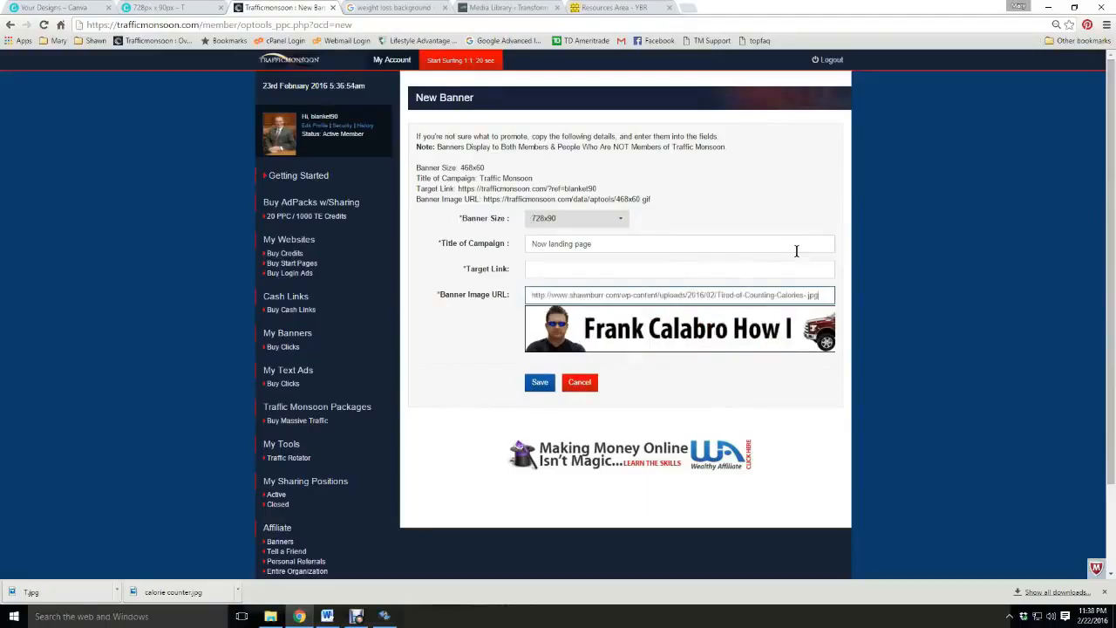
pyautogui.click(785, 269)
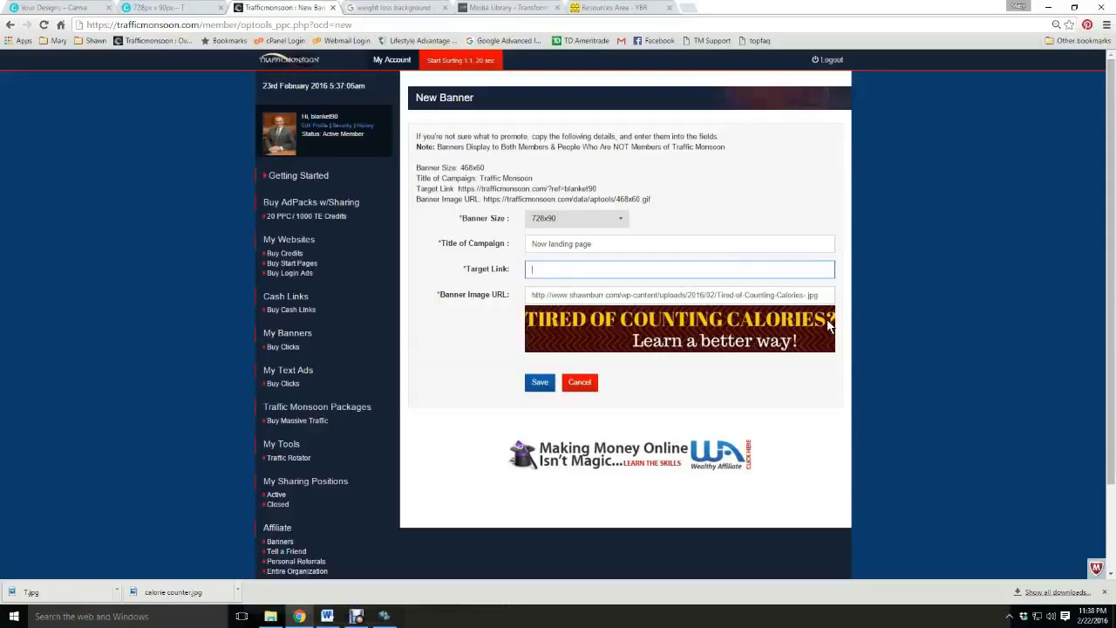
pyautogui.moveTo(596, 244); pyautogui.dragTo(514, 244)
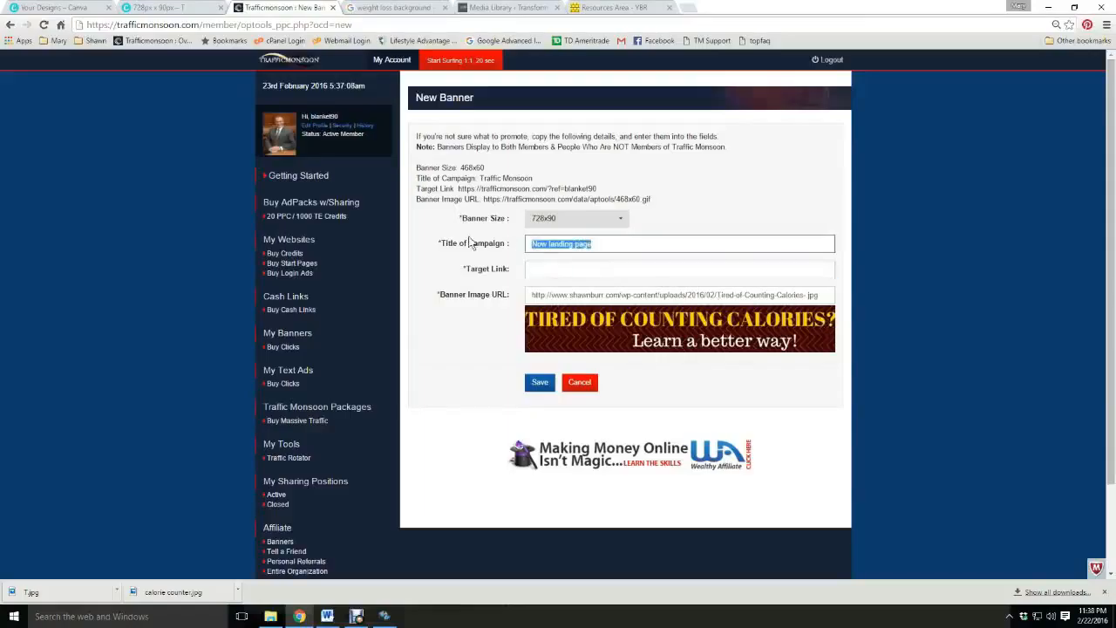
pyautogui.write('Weight Loss')
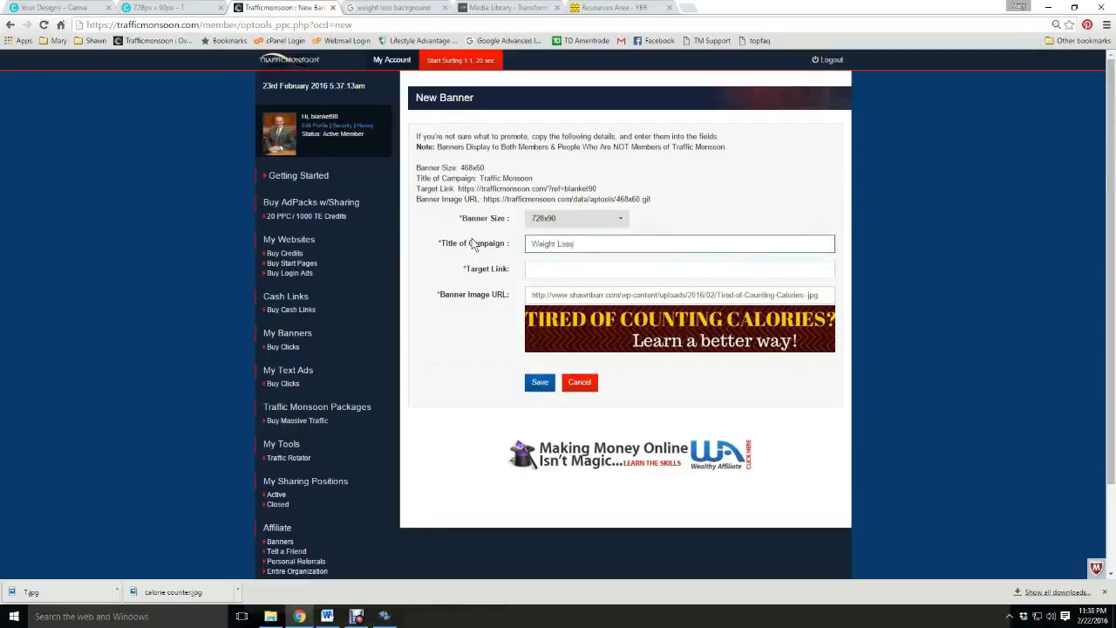
pyautogui.press('Tab')
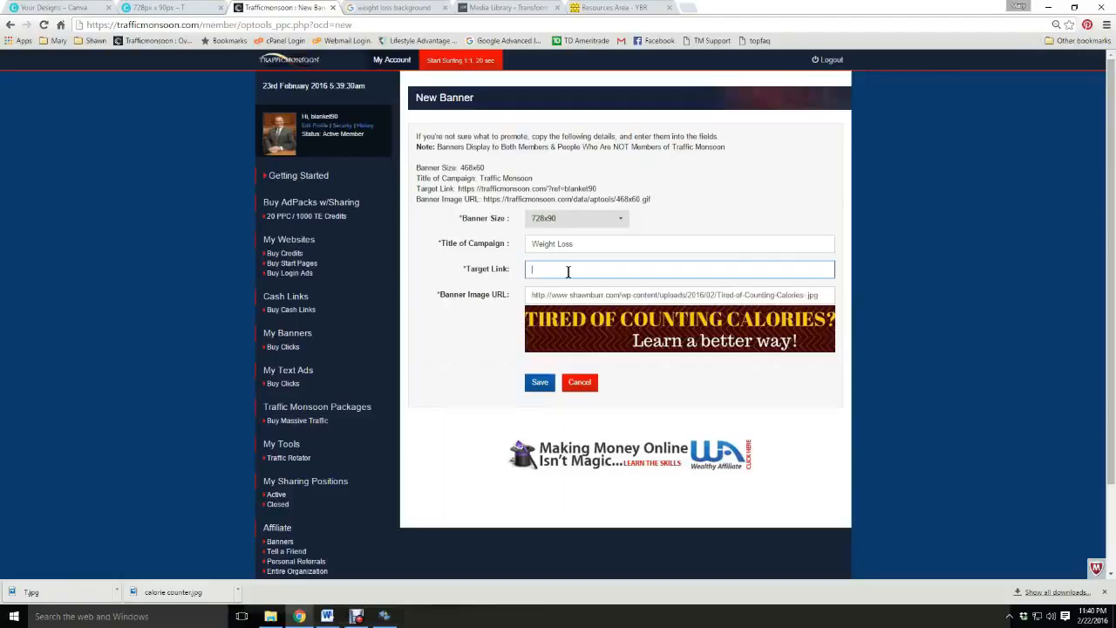
pyautogui.write('www')
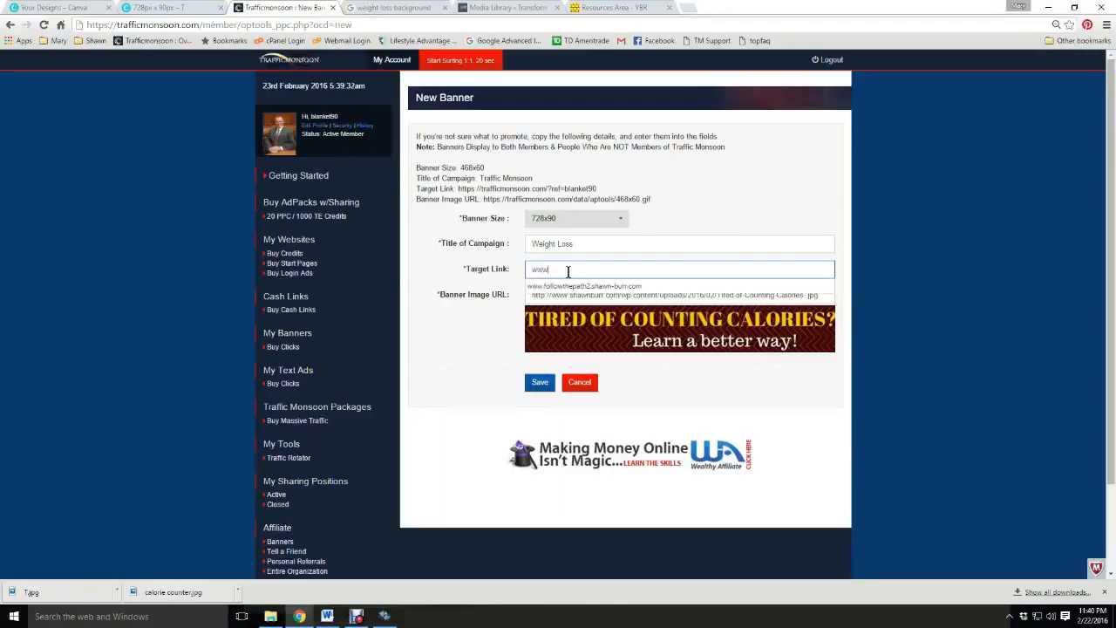
pyautogui.write('.herbalife')
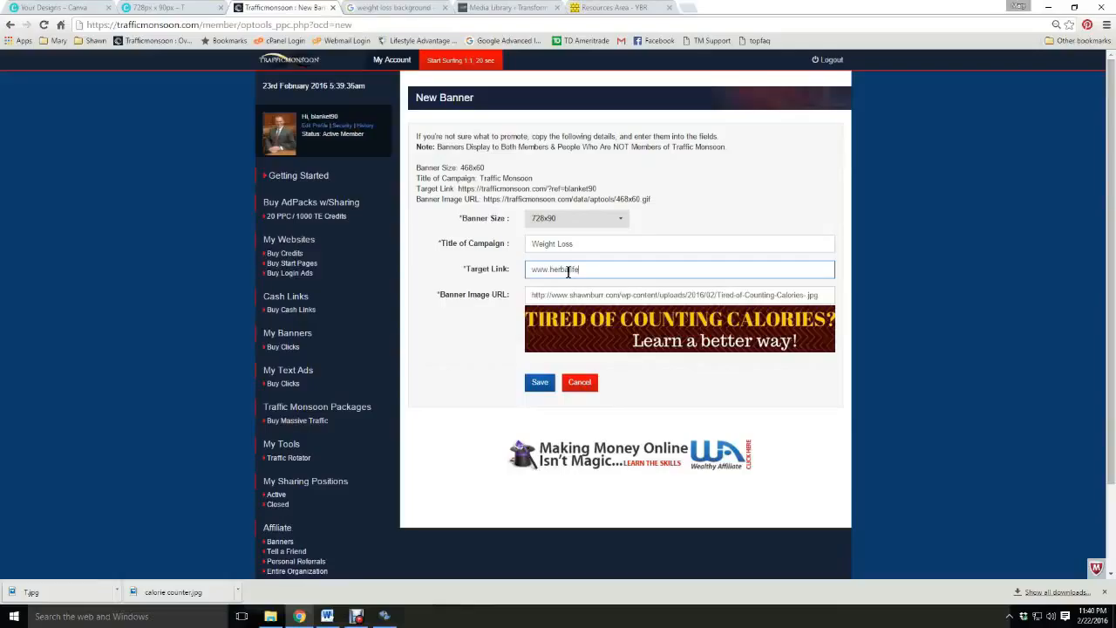